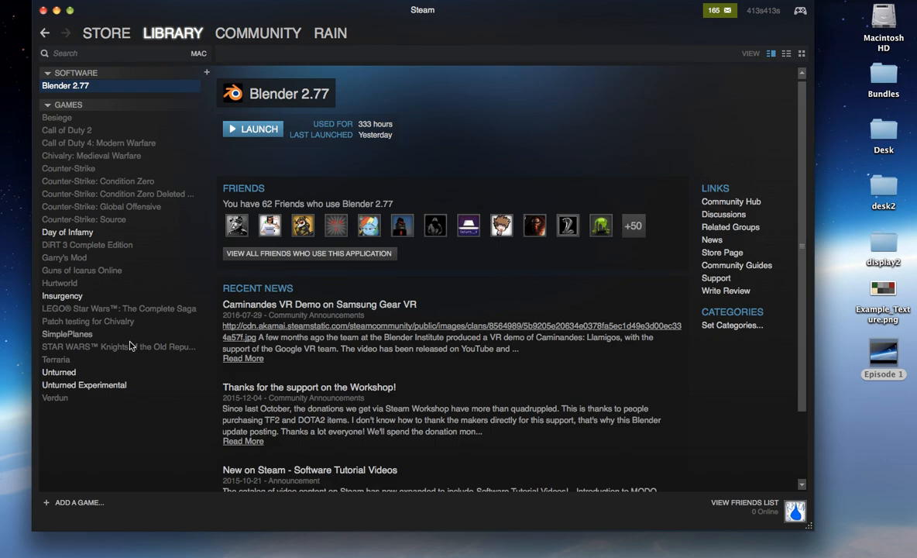
Step: Browse Unturned's local game files from its library properties and show the folder in an enlarged list view
click(62, 372)
scroll(583, 210, down, 5)
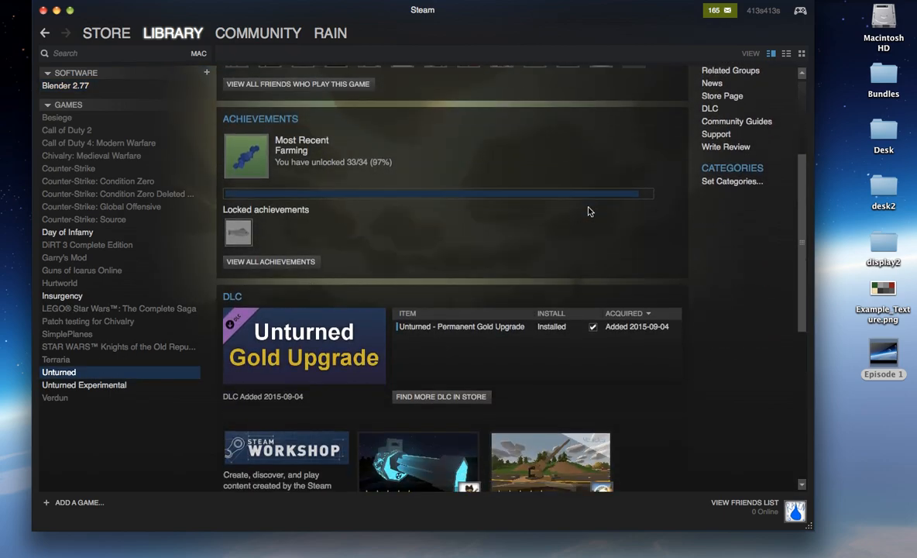
scroll(588, 209, up, 5)
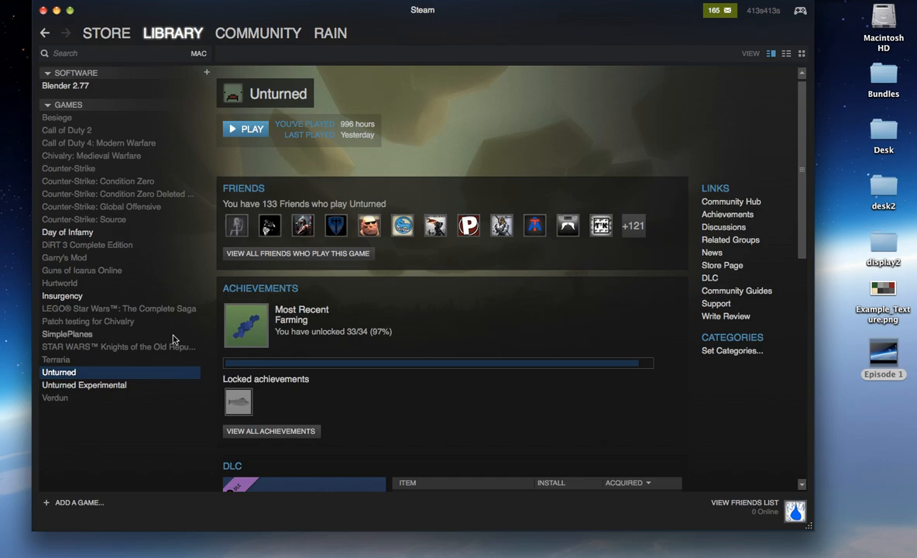
right_click(59, 374)
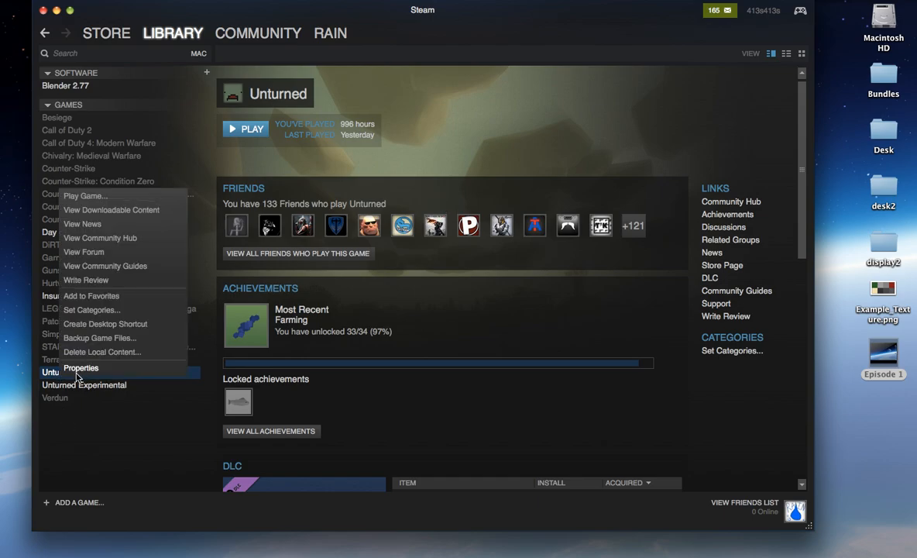
click(86, 370)
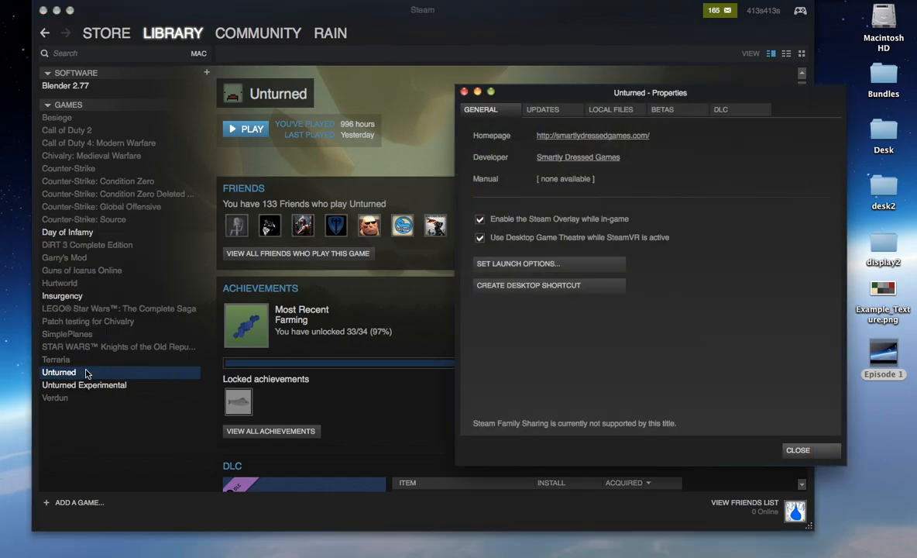
click(619, 112)
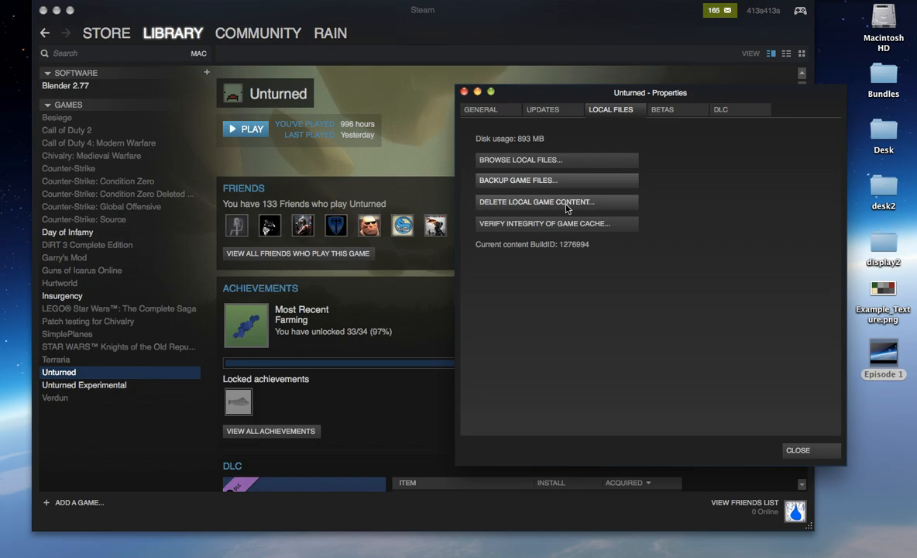
click(512, 161)
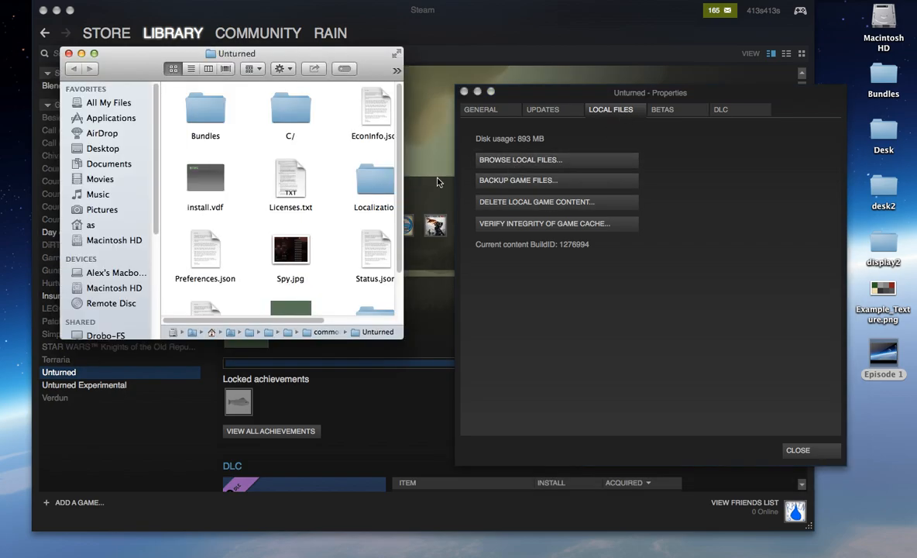
click(191, 69)
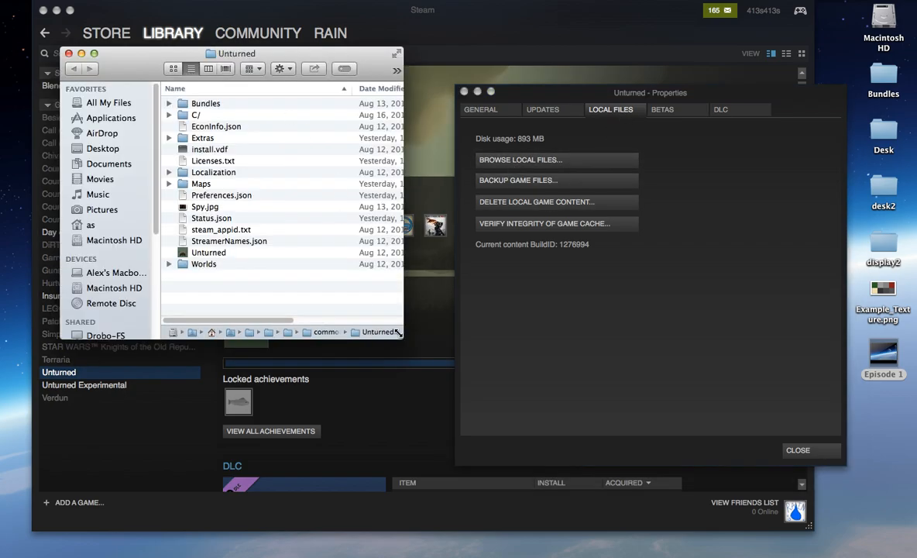
drag(400, 335, 813, 371)
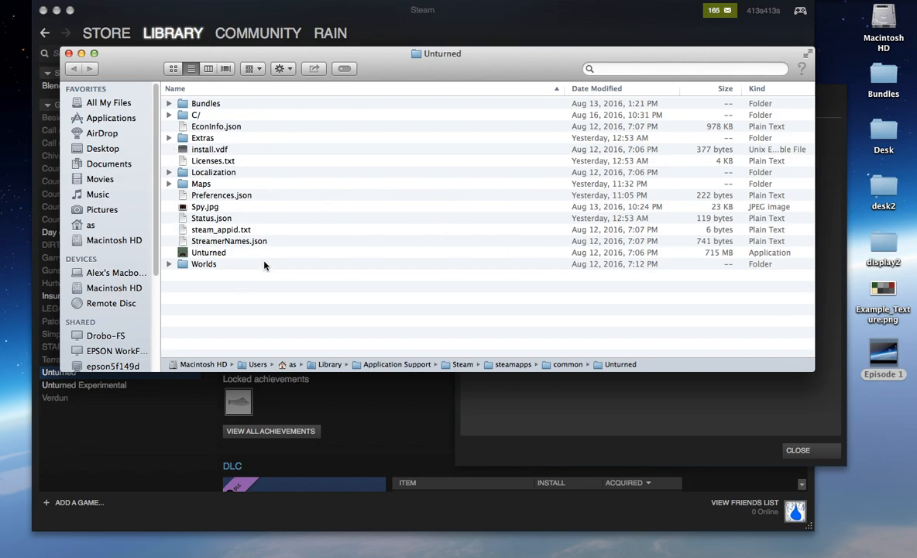
Step: Open the Sources folder inside Unturned's Bundles folder
double_click(205, 106)
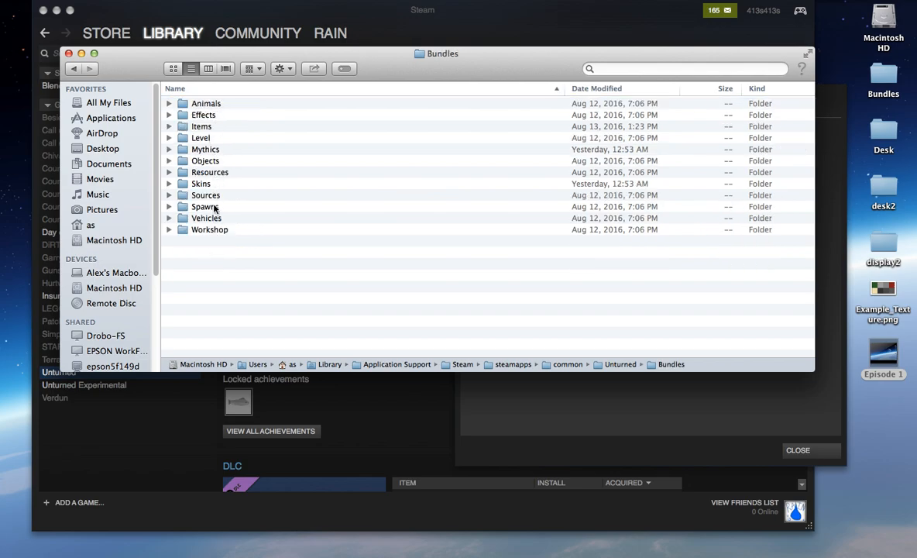
click(208, 128)
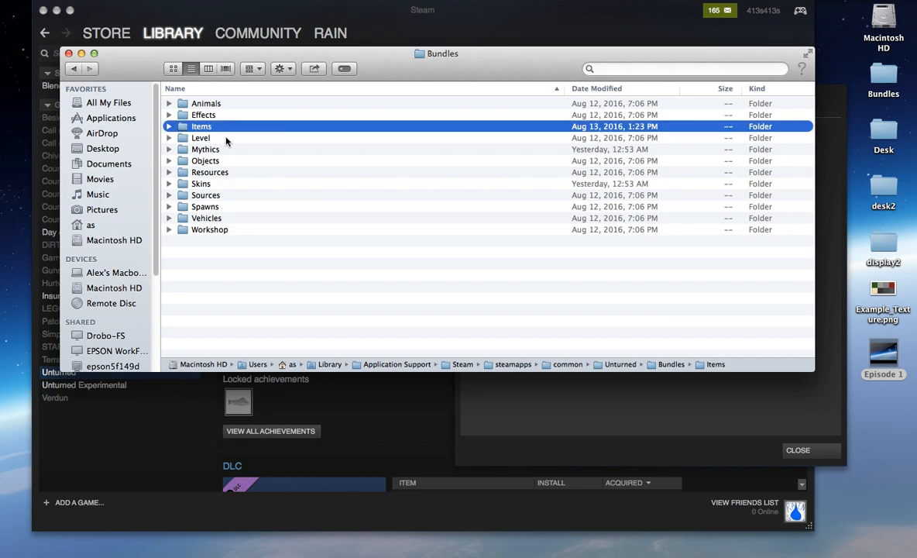
click(193, 159)
click(206, 172)
click(215, 185)
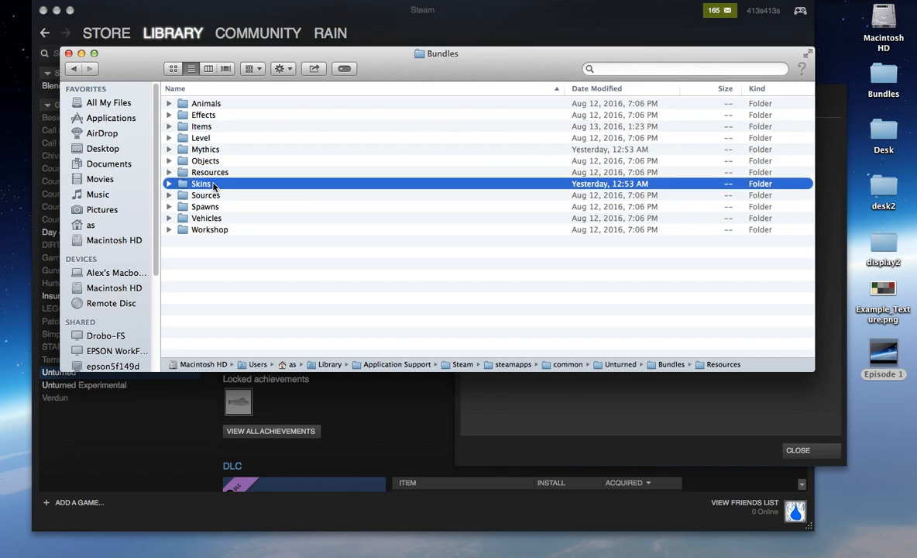
click(215, 196)
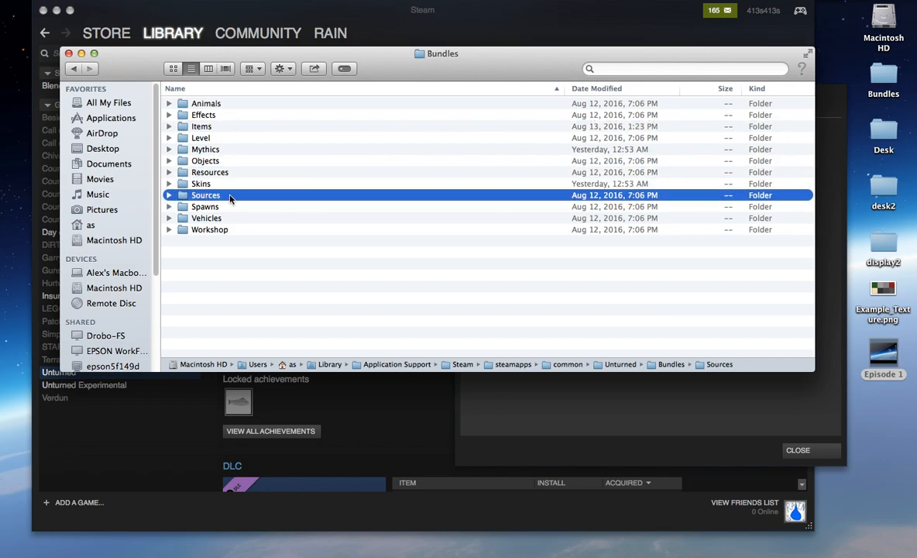
double_click(206, 196)
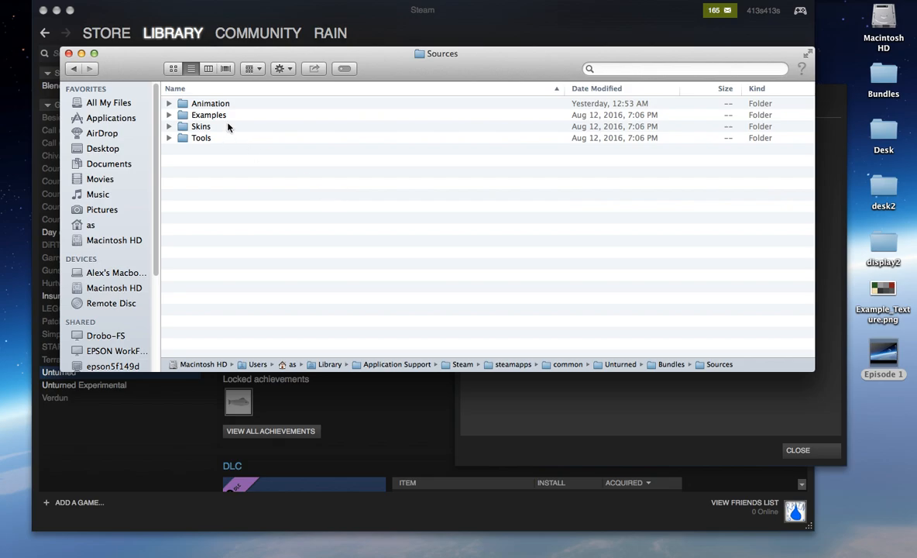
Step: Expand the Animation and Examples folders in Sources to inspect their contents, and collapse Animation again
key(Down)
key(Down)
key(Up)
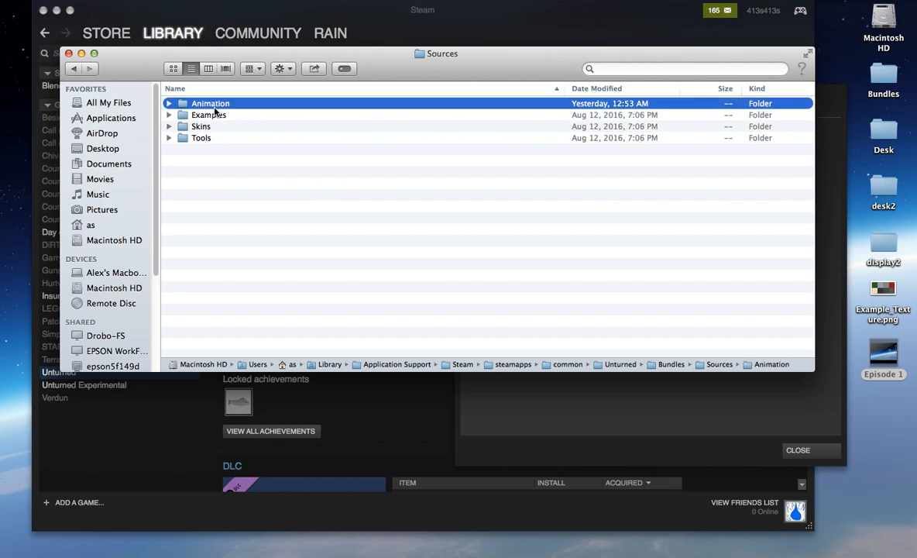
key(Right)
key(Down)
key(Down)
key(Down)
key(Down)
key(Right)
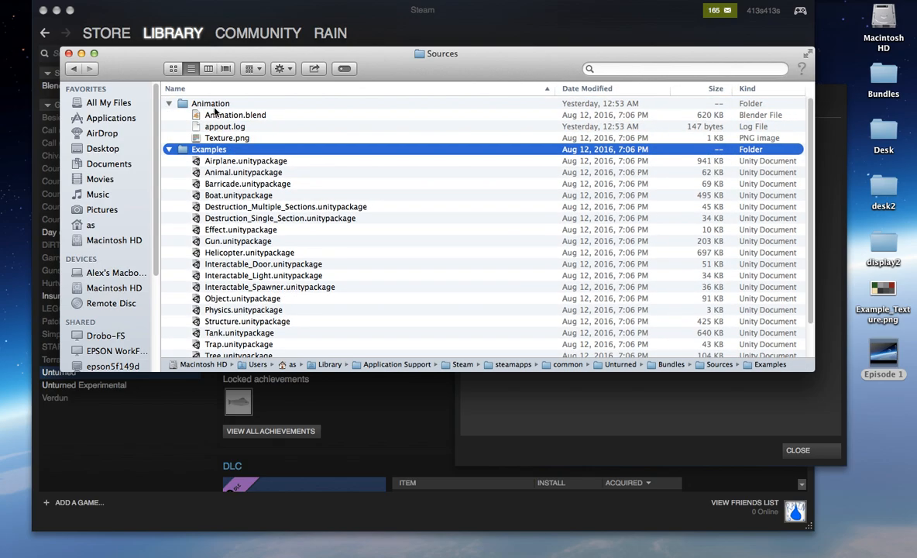
key(Up)
key(Up)
key(Up)
key(Up)
key(Left)
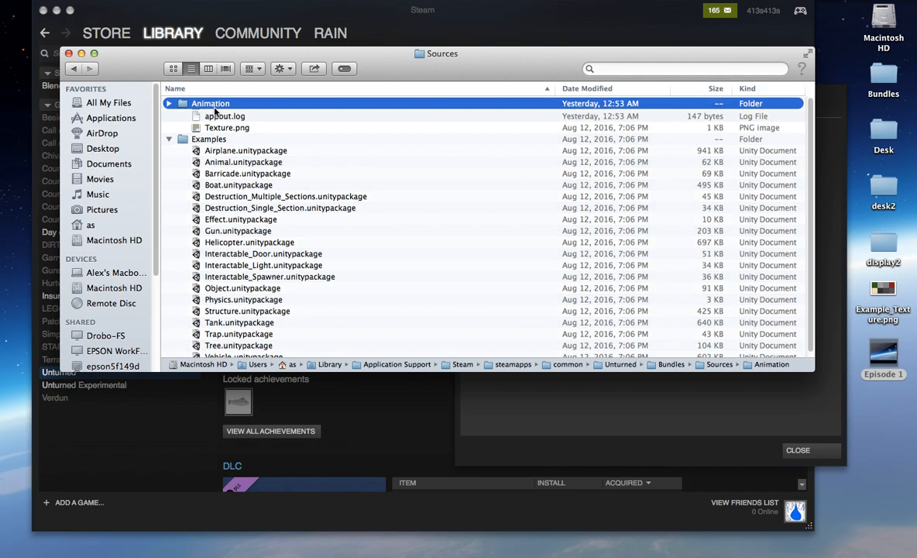
Step: Look through the example Unity packages and select Gun.unitypackage
key(Down)
key(Down)
key(Down)
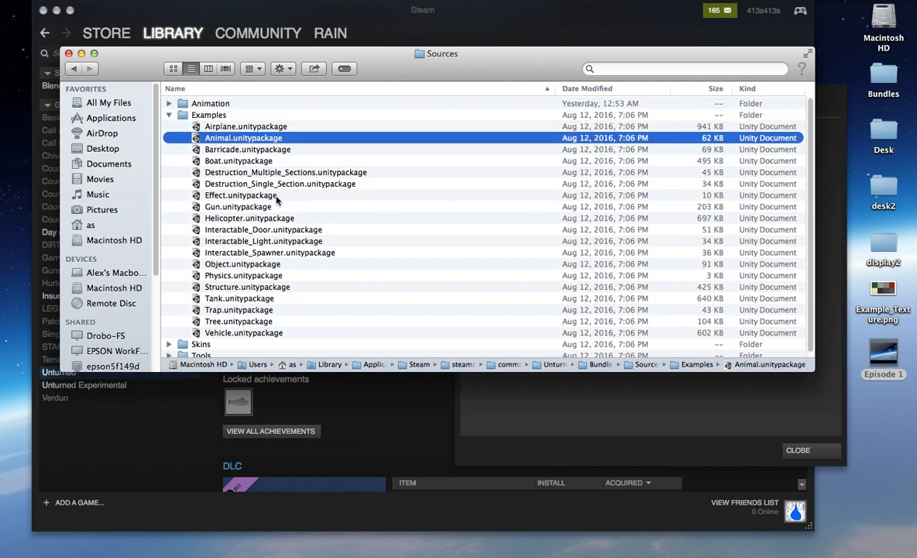
click(248, 127)
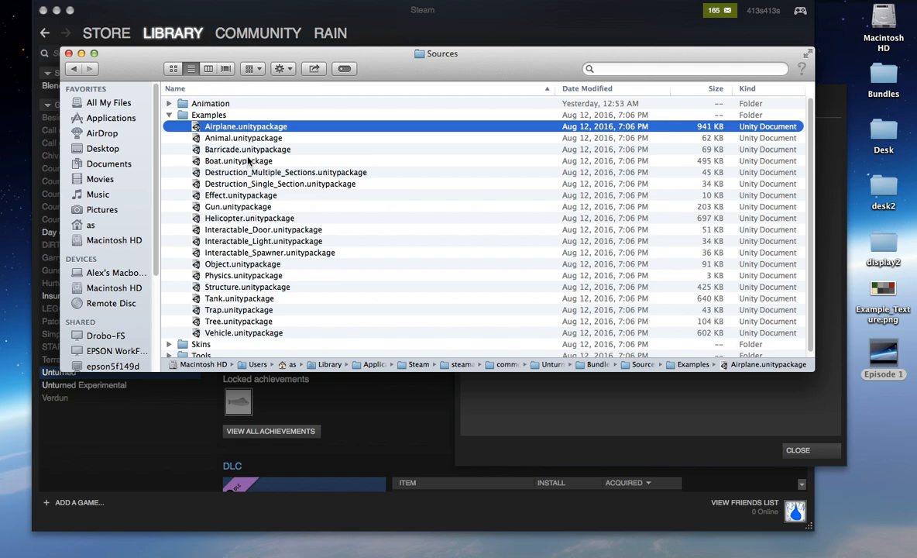
click(248, 161)
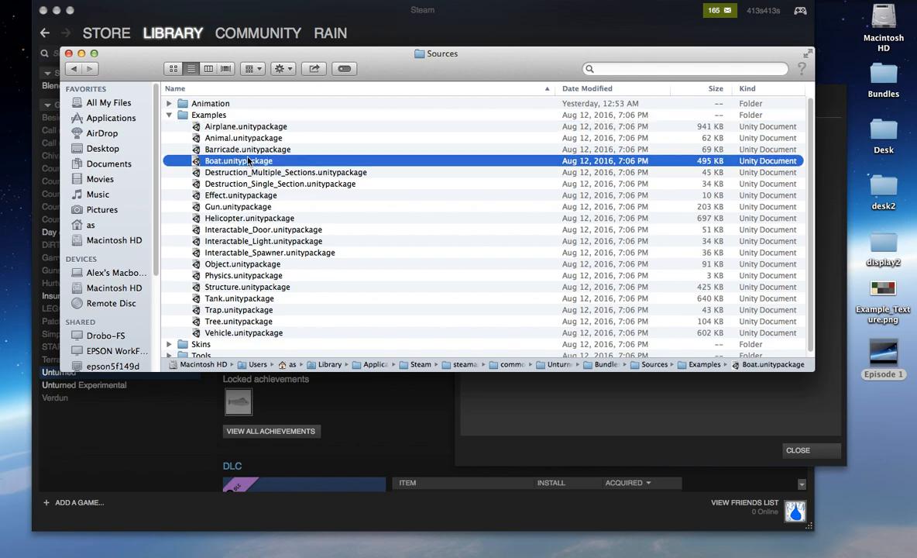
click(258, 207)
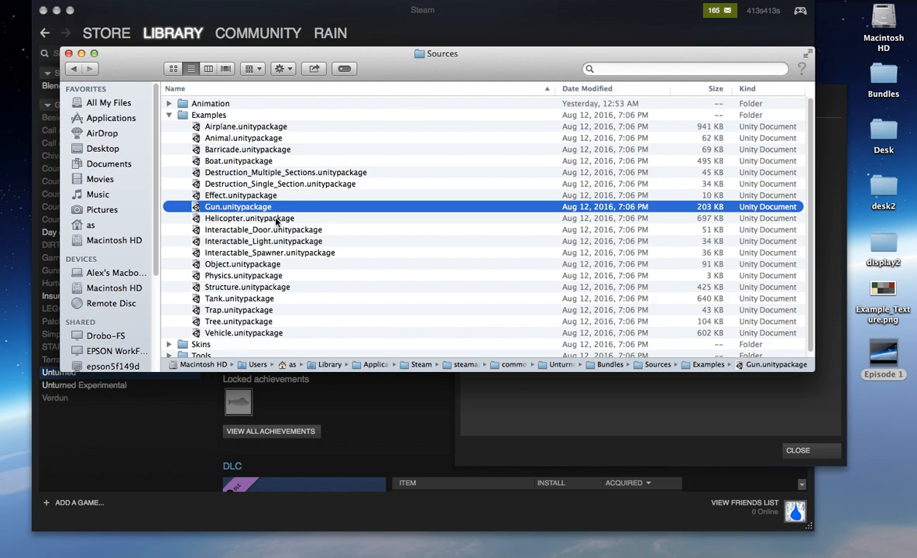
Step: Move the Sources window to the desktop space with the Unity launcher, shrink it and arrange the two windows side by side
key(ctrl+Up)
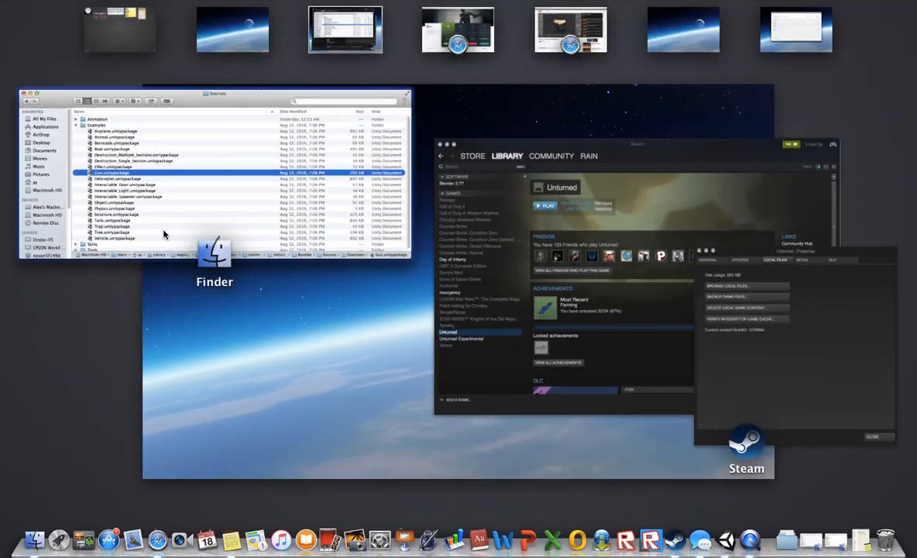
drag(194, 212, 793, 28)
click(796, 29)
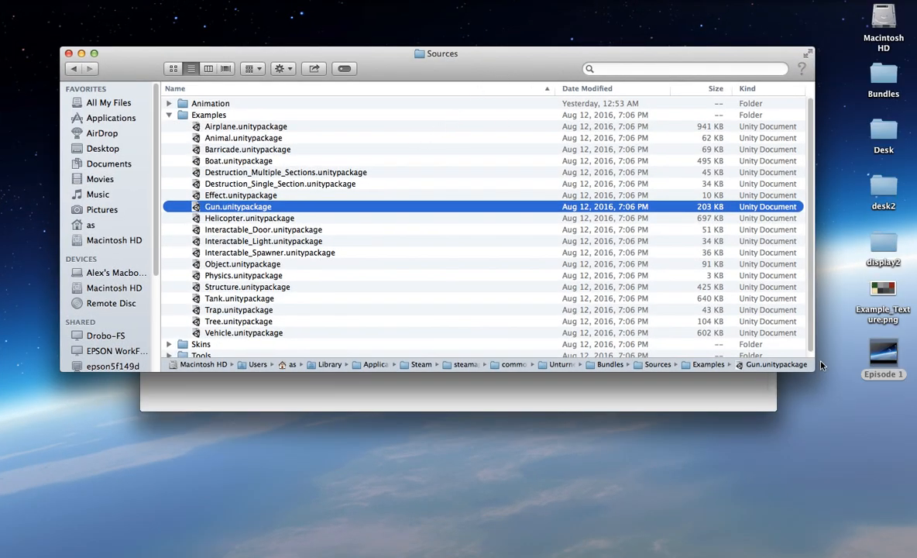
drag(816, 366, 447, 318)
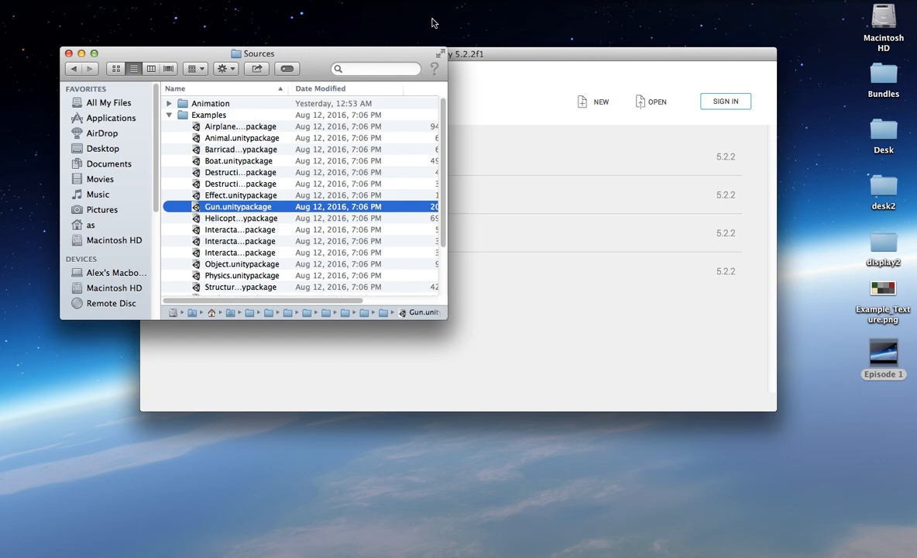
drag(382, 58, 307, 48)
drag(571, 51, 666, 36)
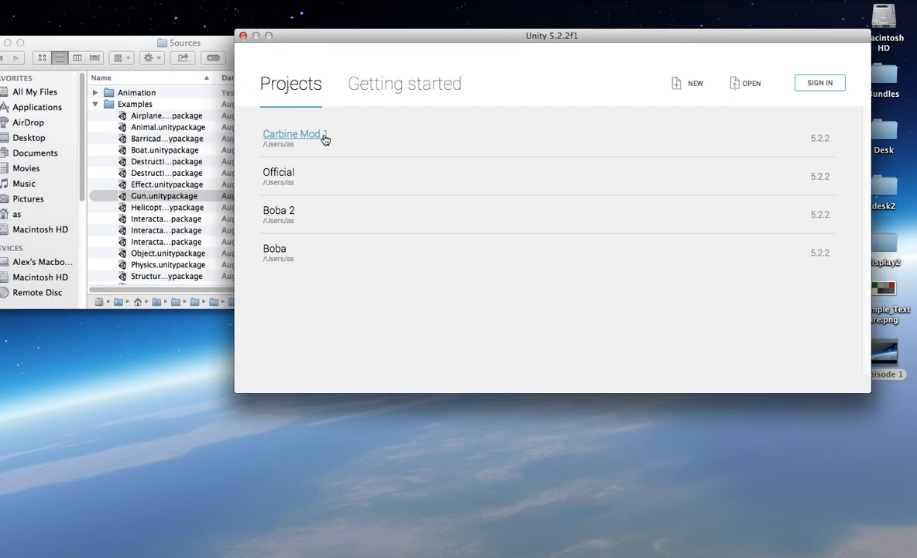
Step: Open the Carbine Mod 1 project in Unity, move the Bundle Tool window aside and bring the Sources window in front
click(298, 133)
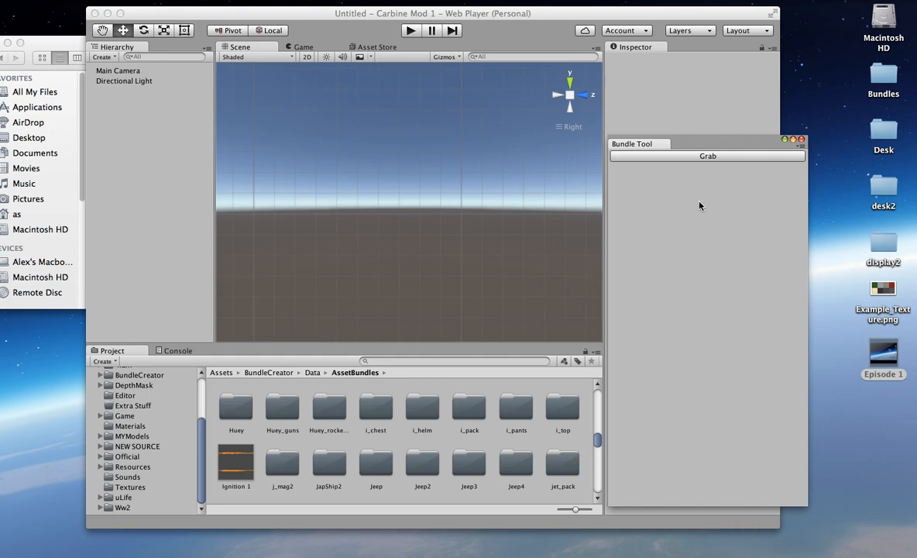
drag(705, 150, 804, 134)
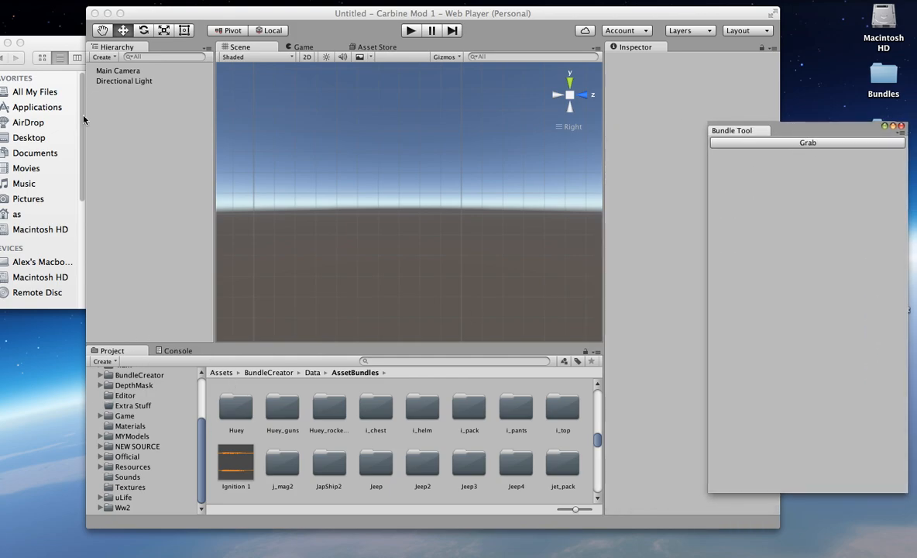
click(50, 44)
drag(93, 45, 186, 41)
Step: Collapse Examples and expand Tools and its Bundle Tool subfolder to reach the BundleTool.cs script
click(207, 102)
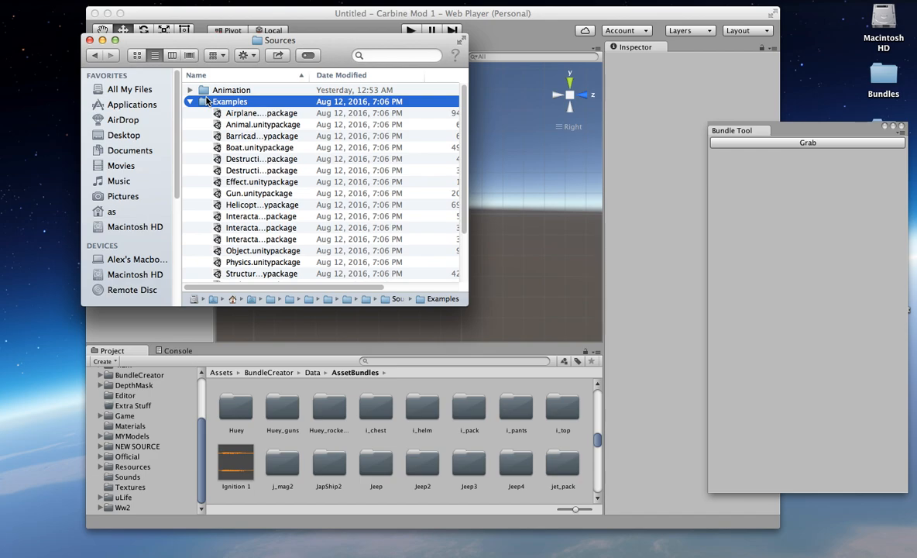
click(190, 101)
click(235, 124)
key(Right)
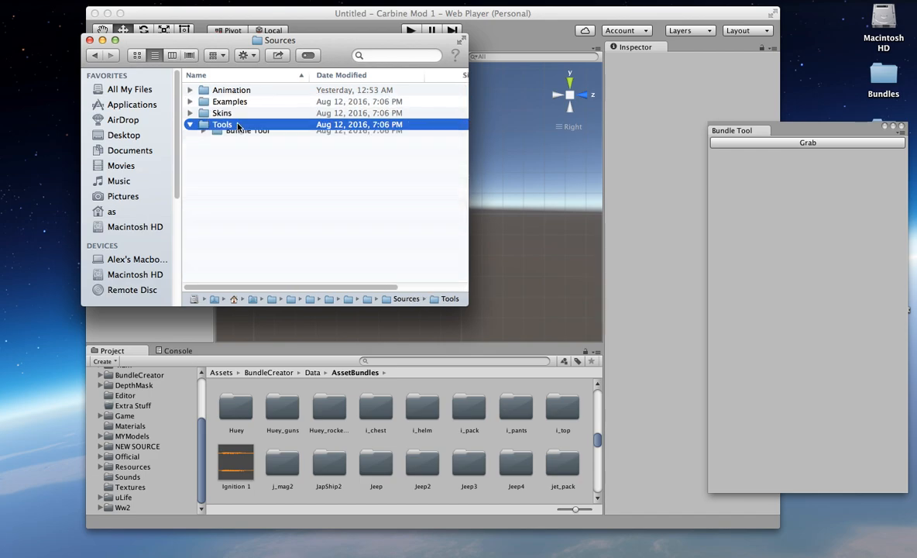
click(240, 136)
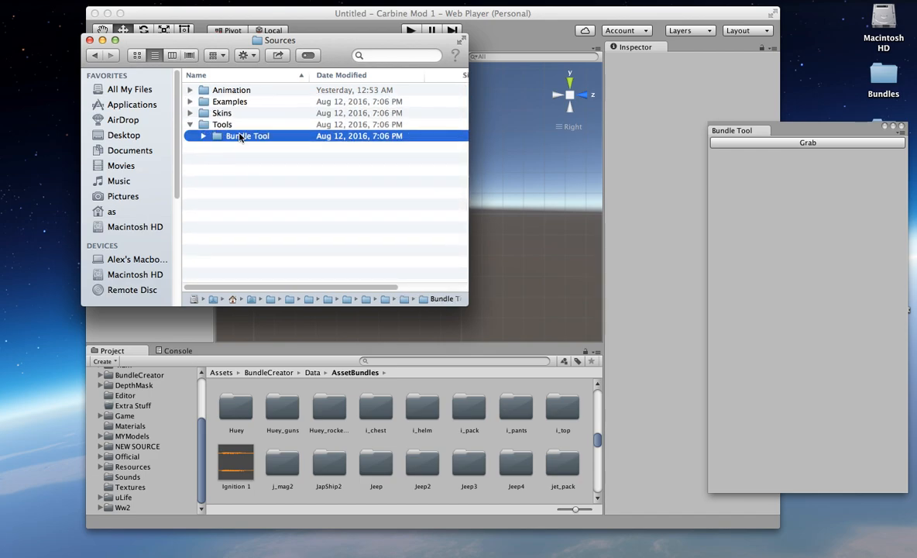
key(Right)
click(256, 147)
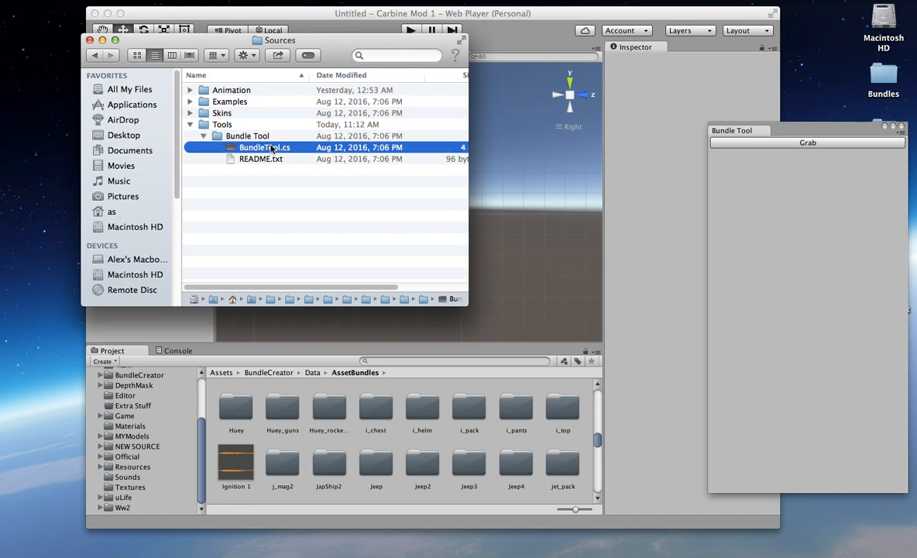
Step: Open README.txt in a text editor to read the Bundle Tool instructions, and close the open text windows
click(269, 159)
right_click(270, 161)
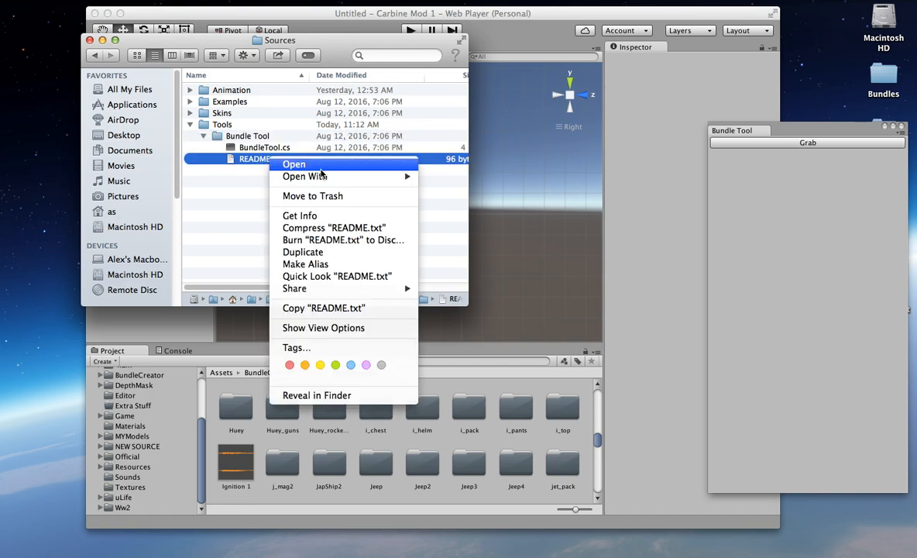
mouse_move(309, 176)
click(463, 177)
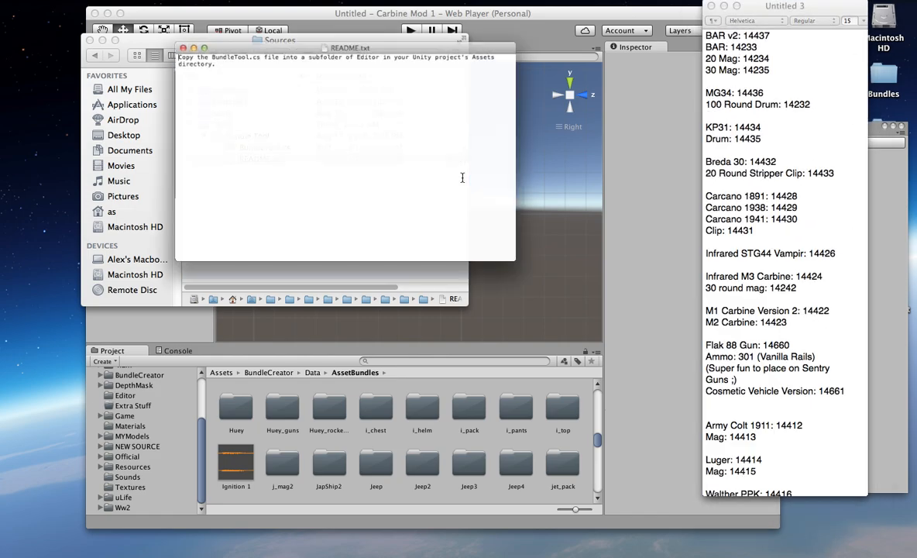
click(711, 5)
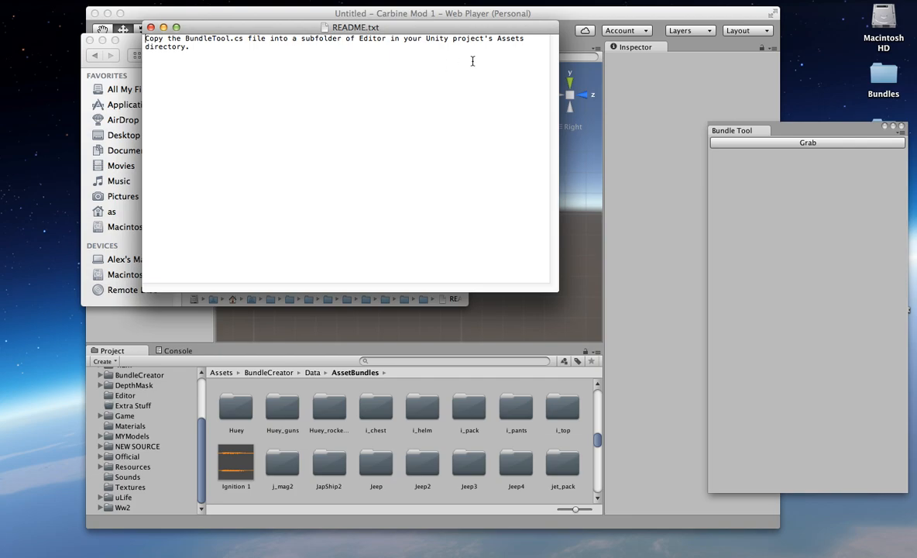
click(151, 27)
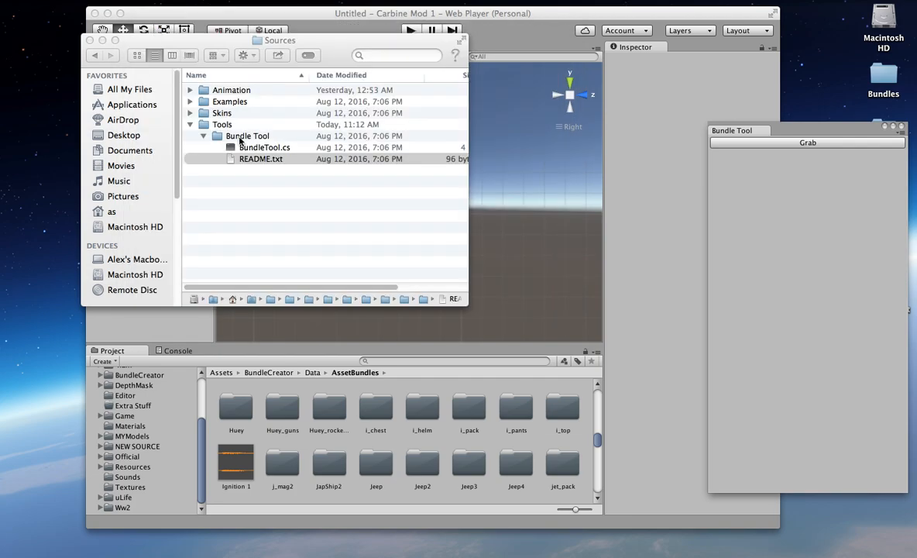
Step: Select the BundleTool.cs script in Sources and show the root of the Assets folder in the Unity project
click(263, 148)
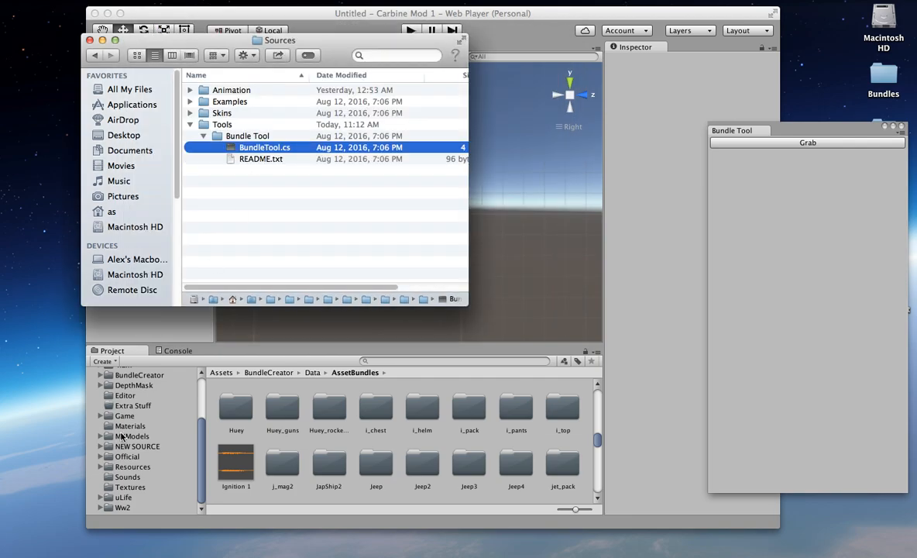
click(135, 378)
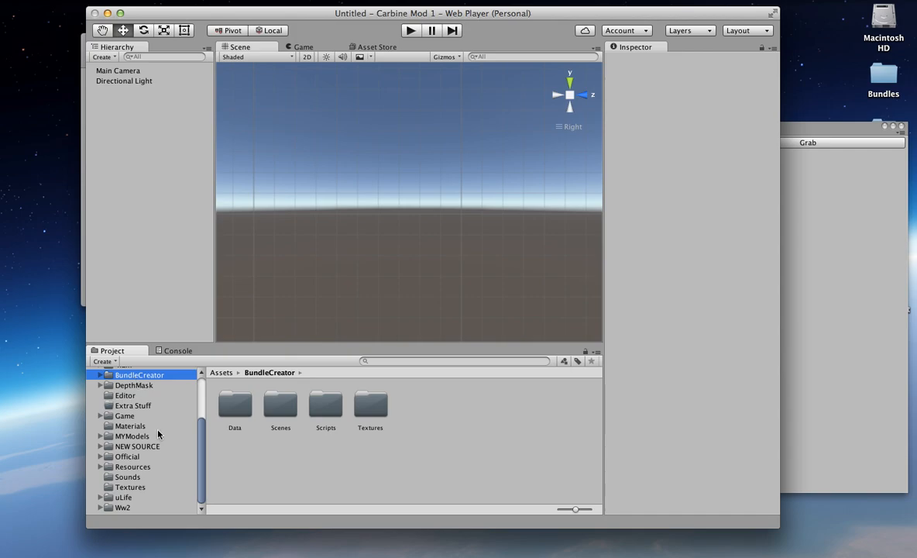
scroll(151, 415, up, 3)
click(118, 423)
click(117, 415)
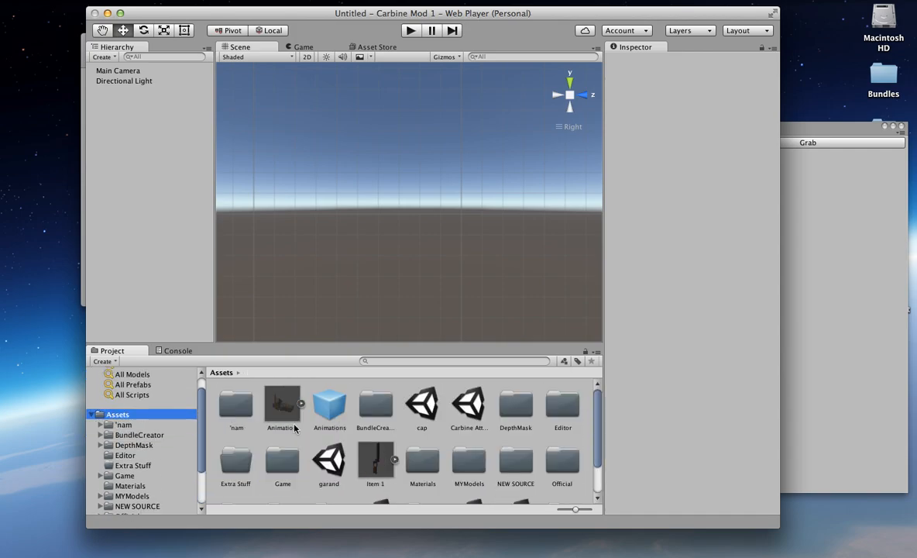
scroll(346, 440, down, 2)
Step: Rearrange the windows so that Sources, the Unity editor and the Bundle Tool window are all partly visible side by side
drag(347, 6, 475, 2)
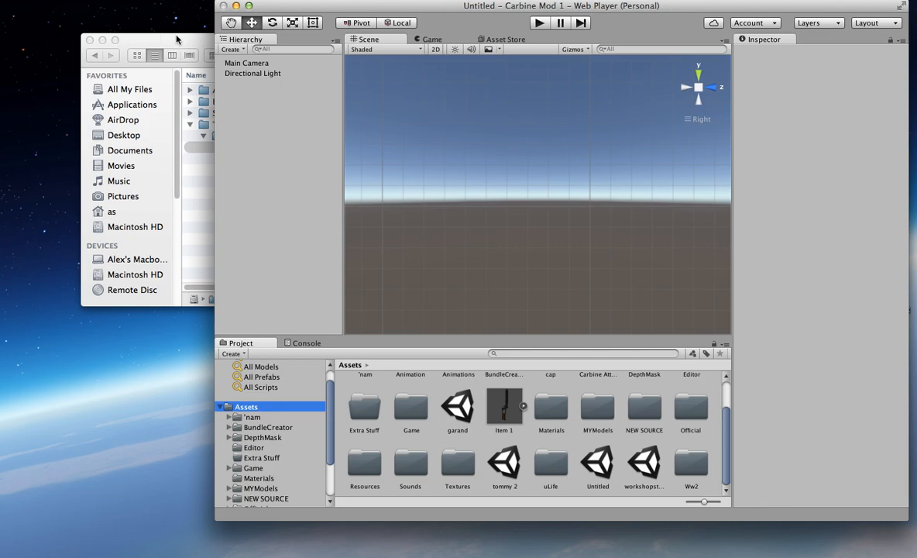
drag(169, 35, 96, 14)
drag(198, 123, 222, 149)
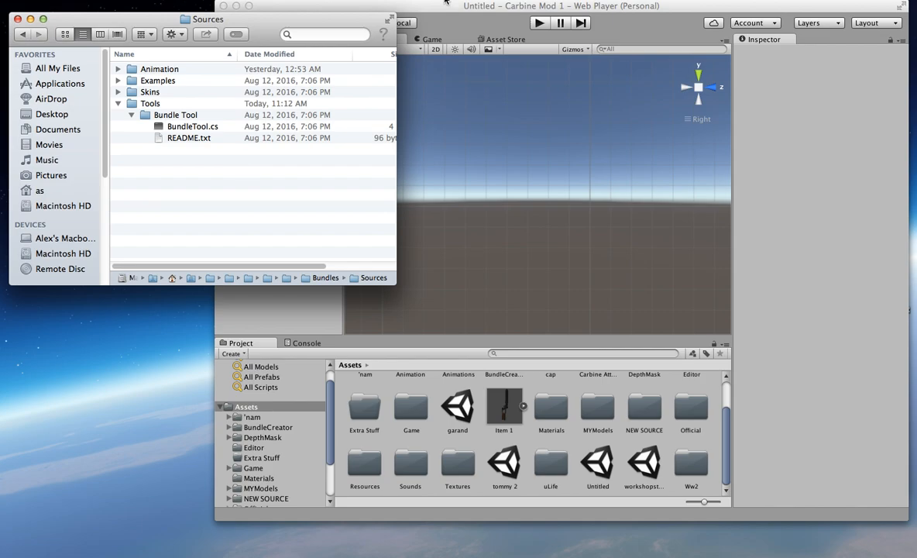
drag(446, 2, 291, 4)
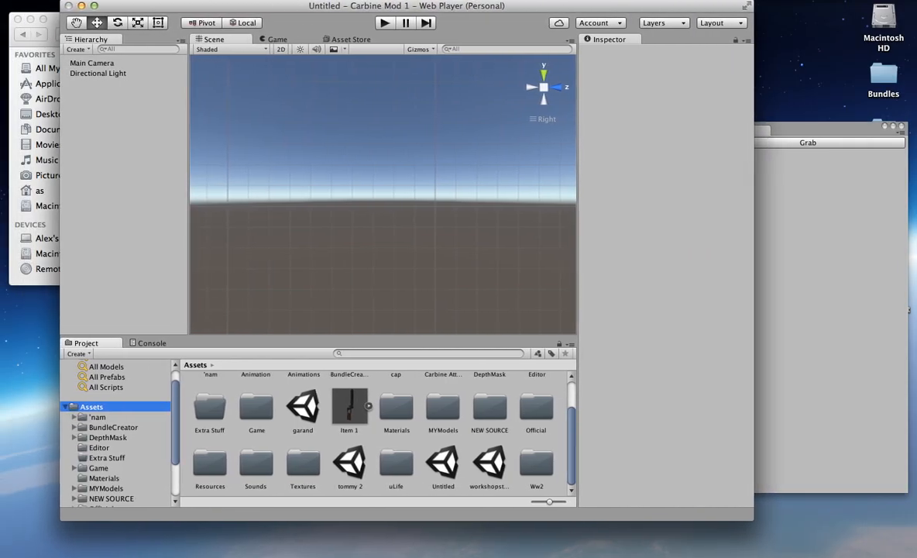
click(811, 123)
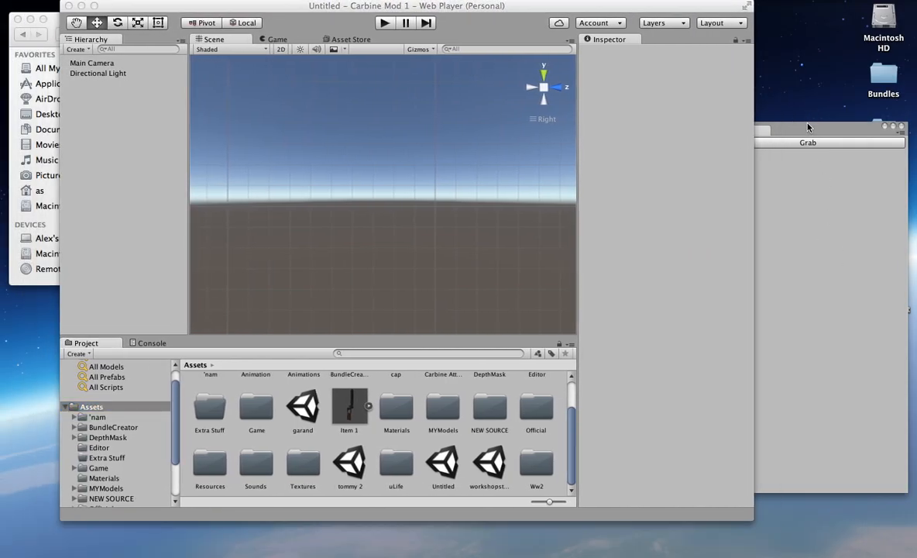
Step: Browse the project's asset folders and expand BundleCreator and Data to open the AssetBundles folder
click(116, 428)
click(98, 416)
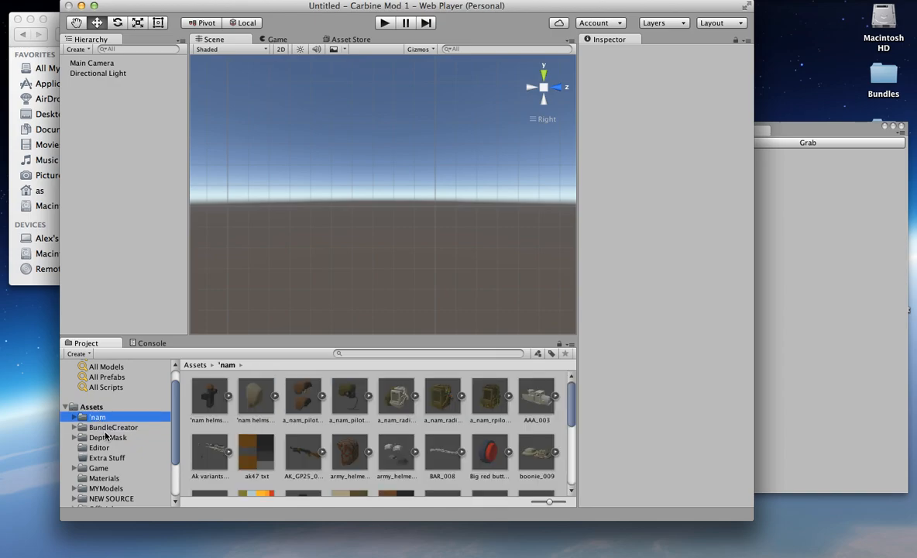
click(108, 437)
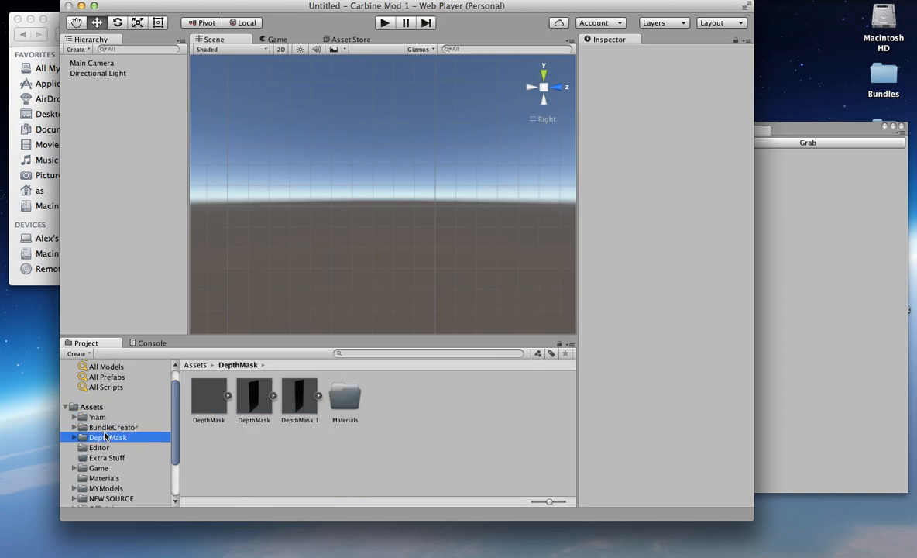
double_click(115, 427)
key(Down)
key(Right)
key(Down)
key(Right)
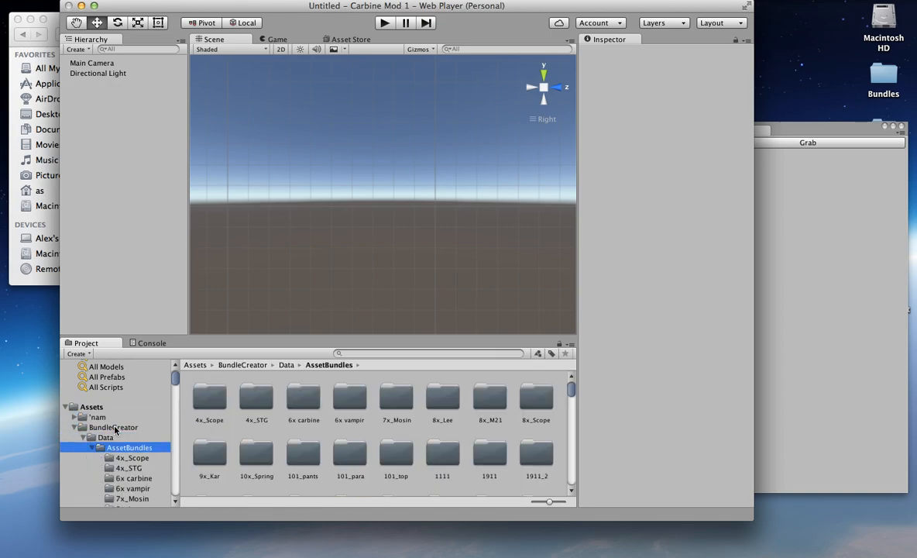
Step: Grab the 4x_STG folder's assets in the Bundle Tool, open the bundle's save dialog and cancel it
click(243, 397)
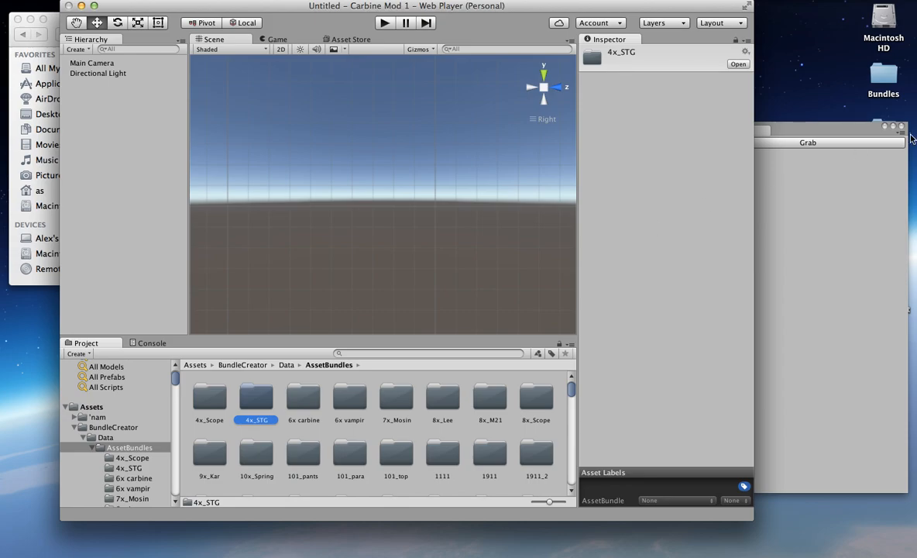
click(802, 140)
click(808, 322)
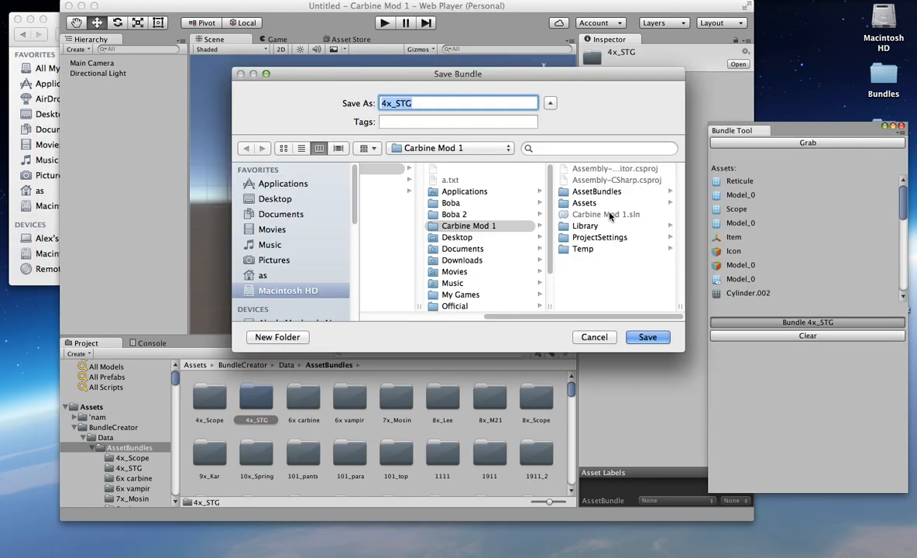
click(595, 337)
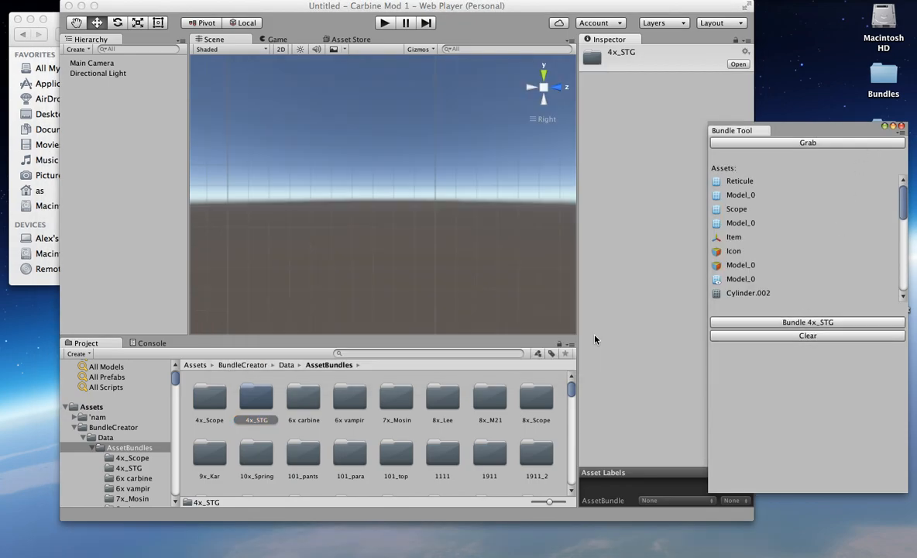
Step: Delete the Main Camera and the Directional Light from the Unity scene
click(97, 63)
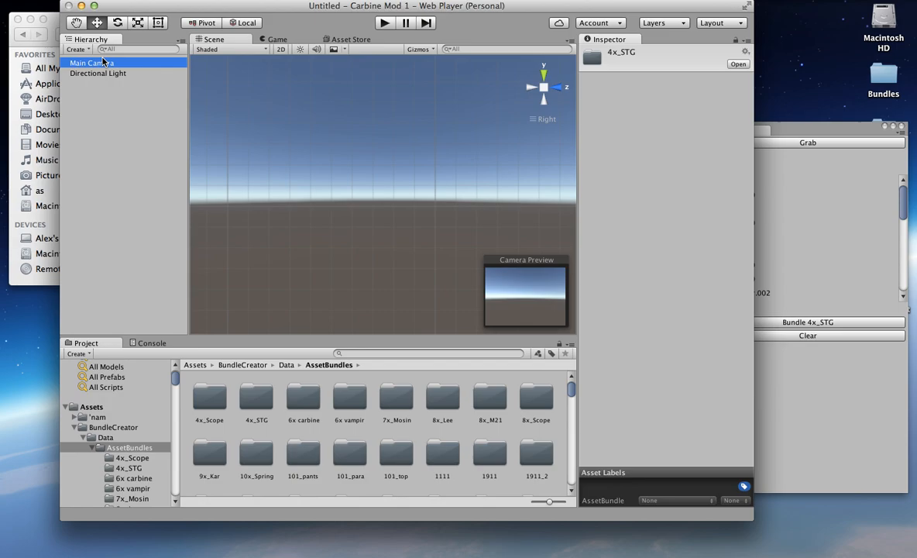
shift+click(153, 74)
key(super+BackSpace)
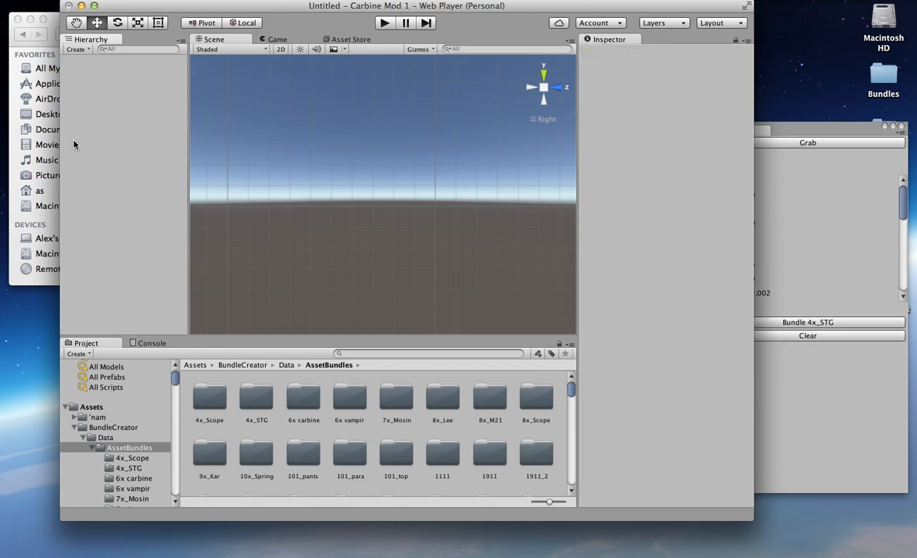
Step: Bring the Sources window in front and expand Examples to show its Unity packages
click(54, 25)
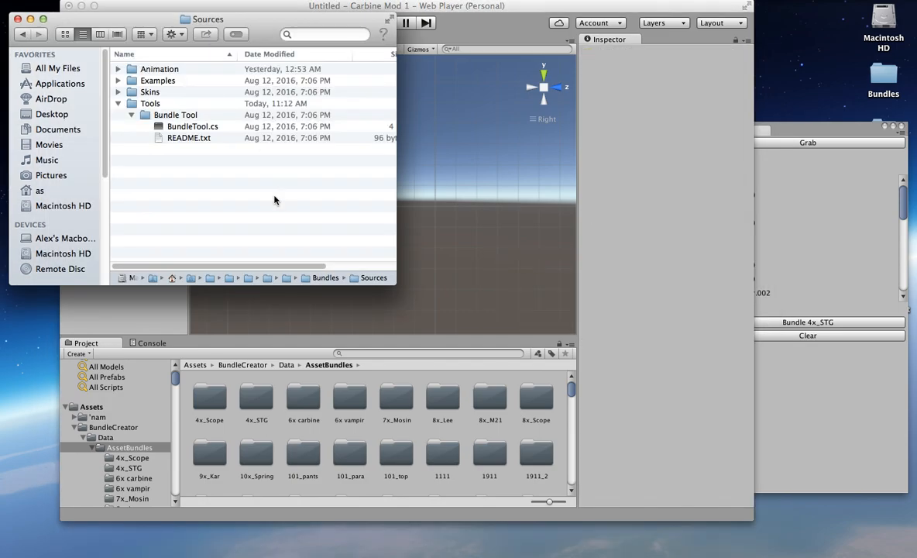
click(166, 81)
key(Right)
click(234, 147)
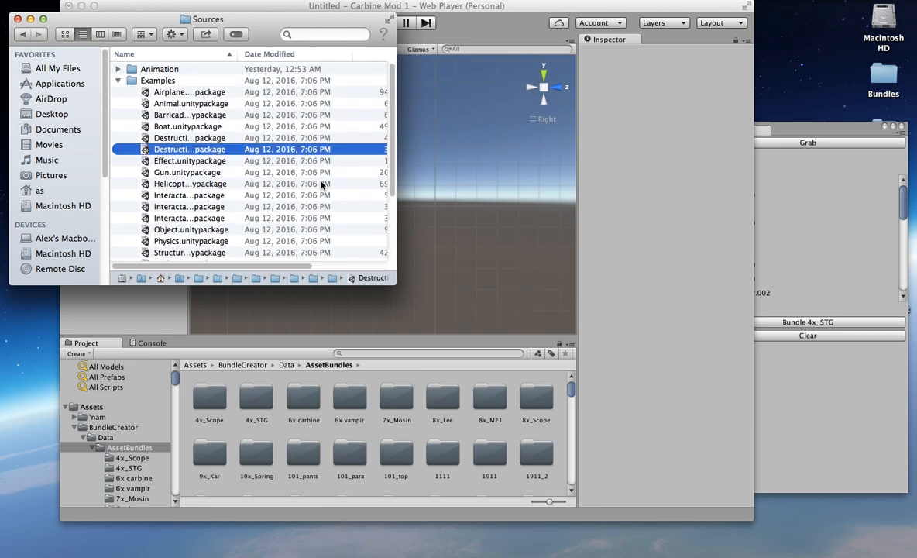
Step: Switch to the desktop space with Steam, launch Blender 2.77 from the library and dismiss its splash screen
key(ctrl+Up)
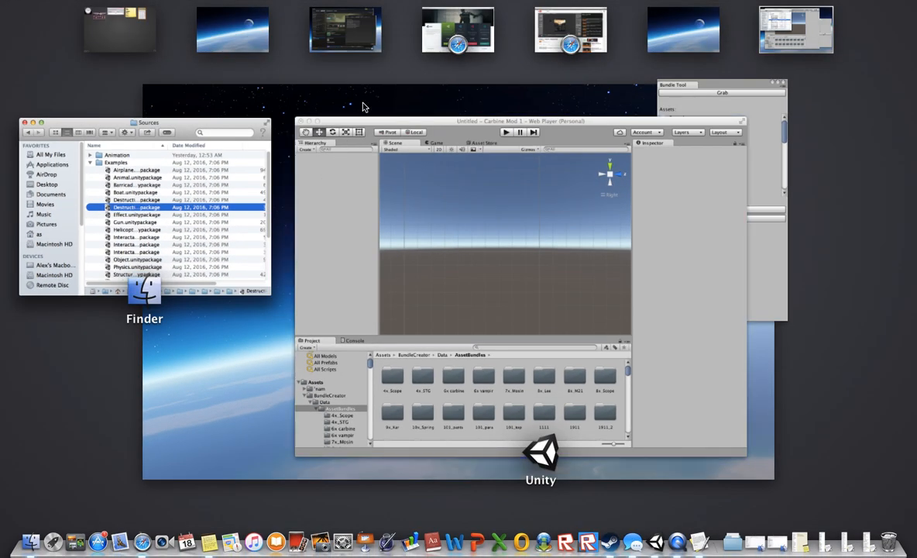
key(ctrl+Up)
key(ctrl+Up)
click(354, 25)
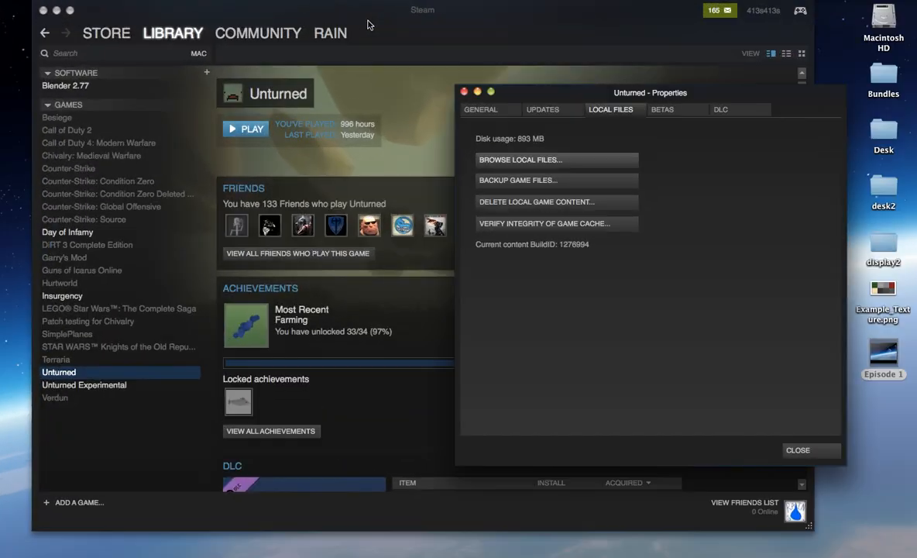
click(386, 26)
click(78, 85)
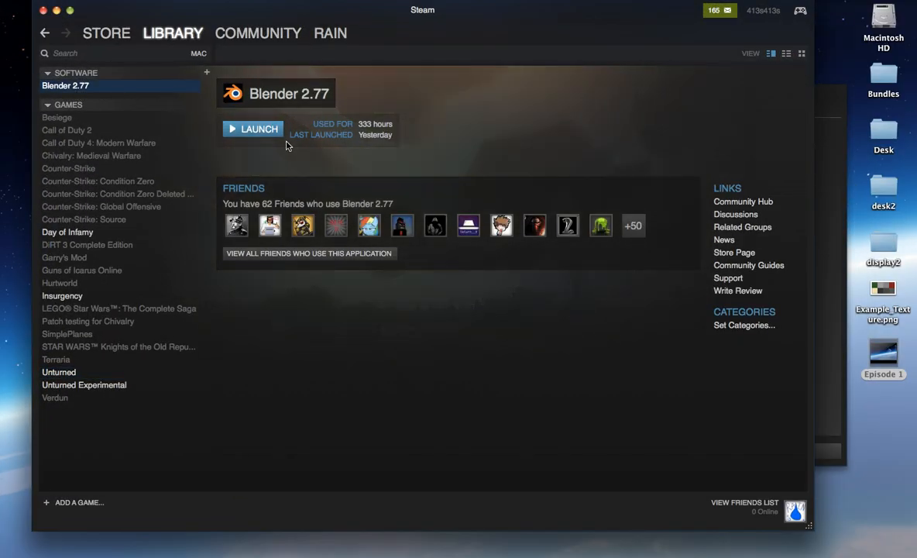
click(255, 130)
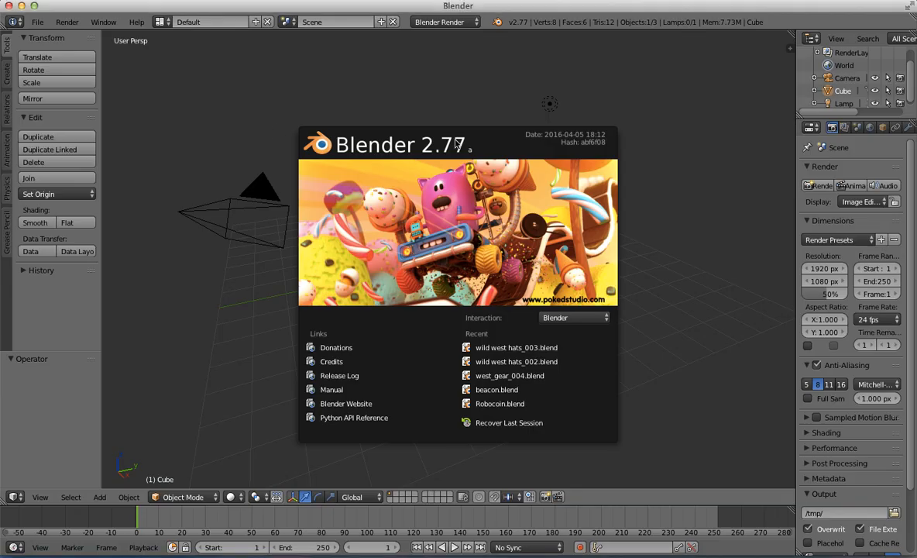
click(454, 139)
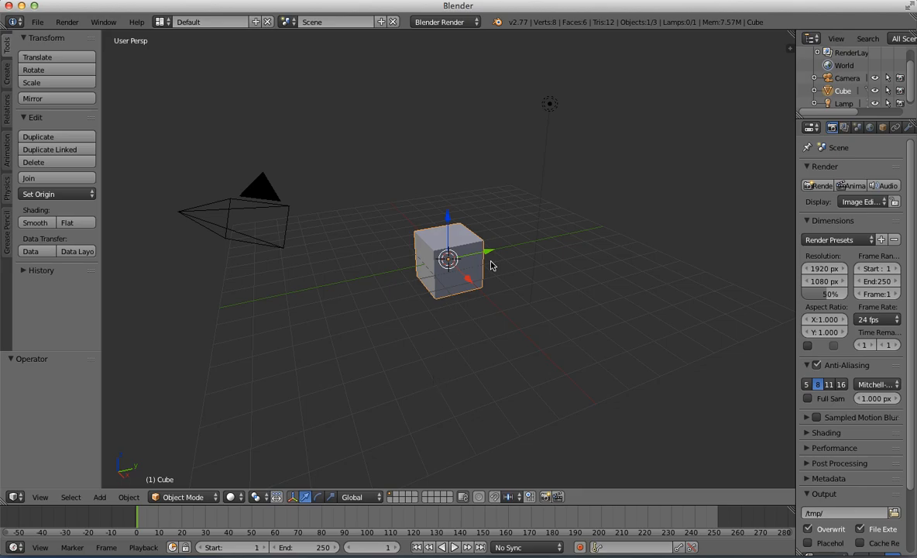
Step: Delete all default objects from the Blender scene and collapse the timeline to enlarge the 3D view
key(a)
key(a)
key(Delete)
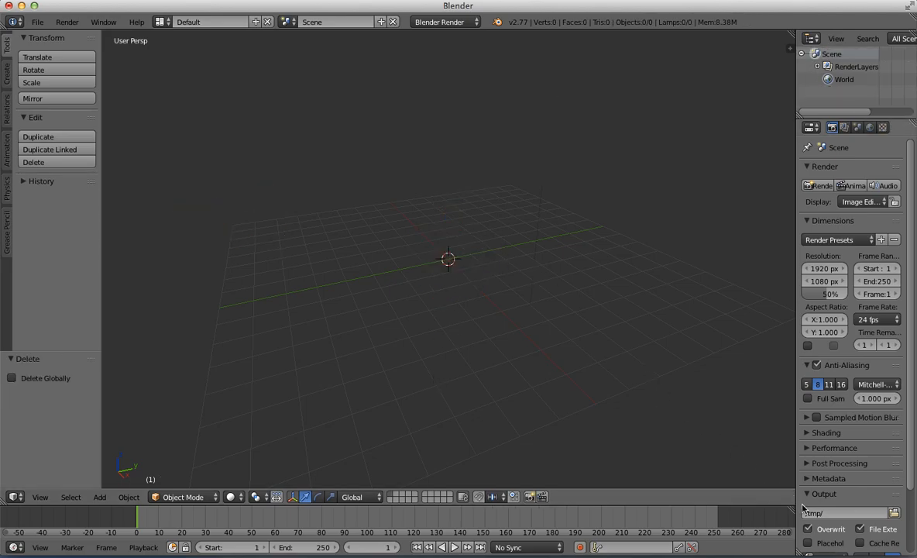
drag(792, 508, 778, 543)
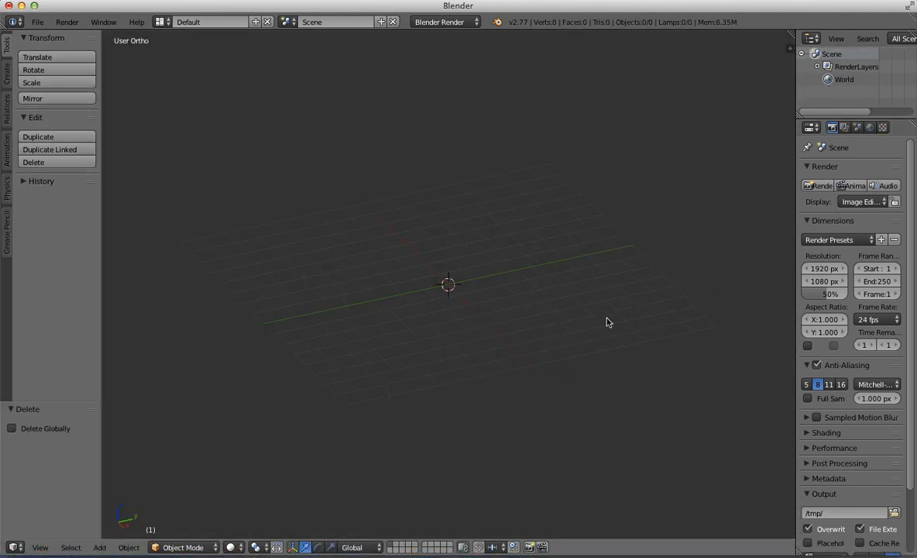
Step: Set the 3D view to the right orthographic view and the render engine to Cycles Render
key(KP_3)
click(422, 22)
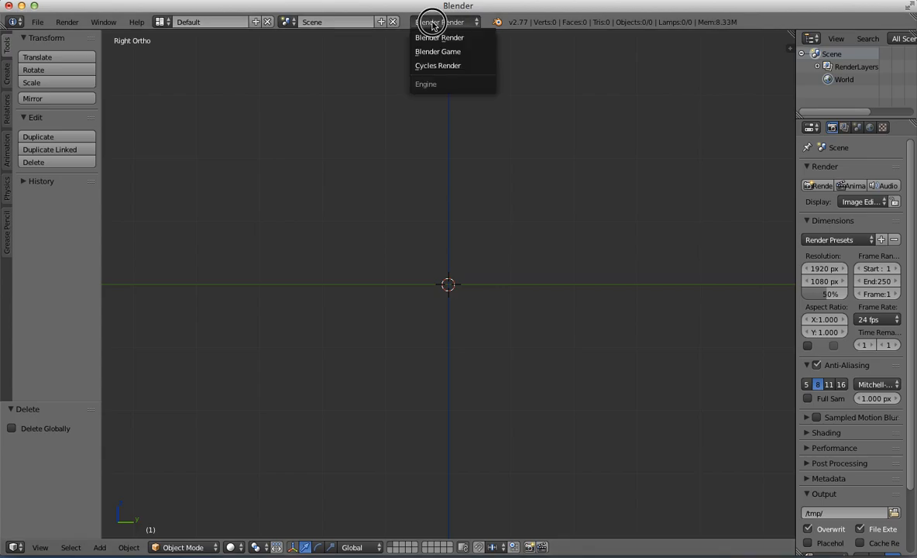
click(444, 66)
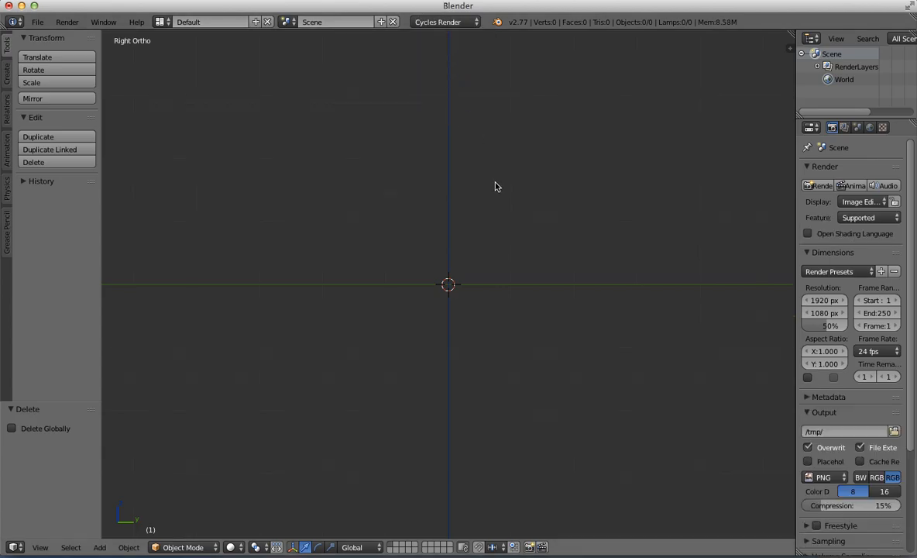
Step: Save the Blender file to the Desktop as "Example vehicle_001.blend"
key(ctrl+s)
click(37, 145)
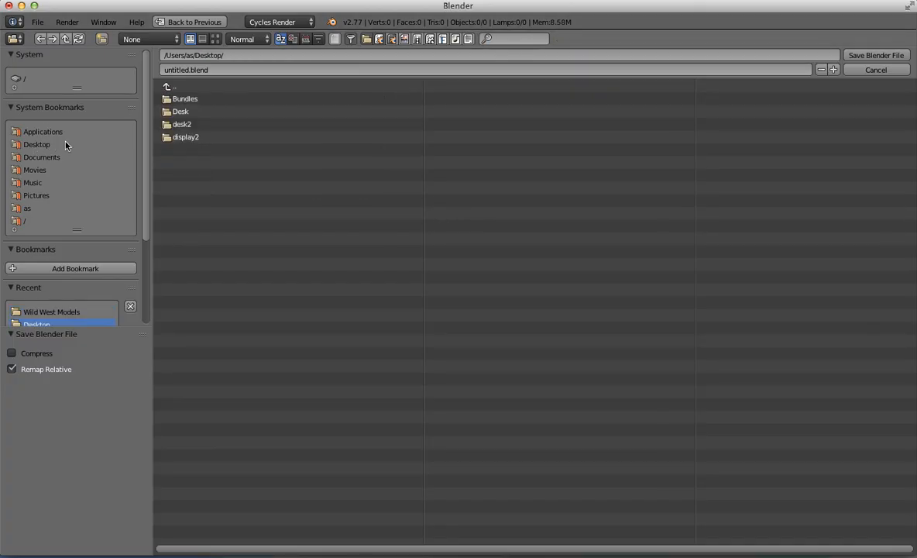
click(204, 70)
text(Example e)
key(BackSpace)
text(vehicle_001)
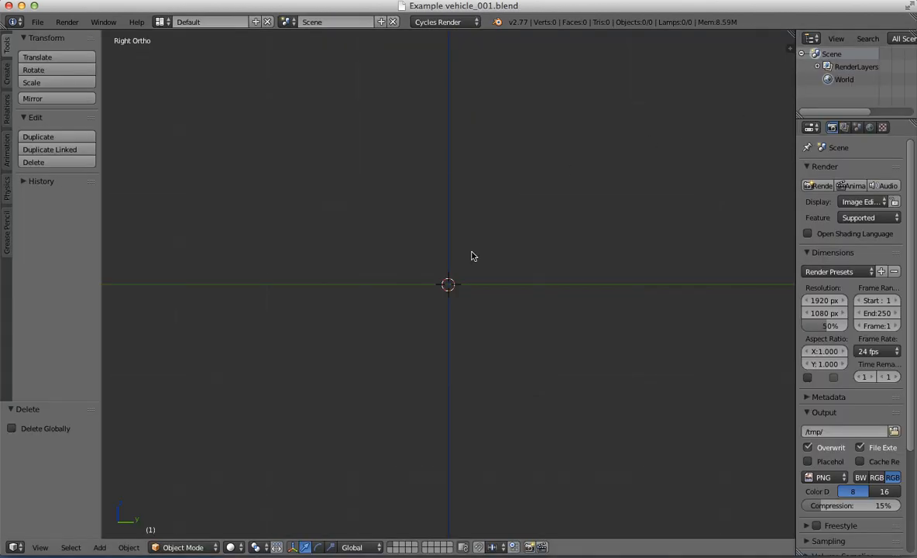
Step: Return to the right orthographic view and add a cube mesh at the origin
middle_drag(472, 255, 490, 284)
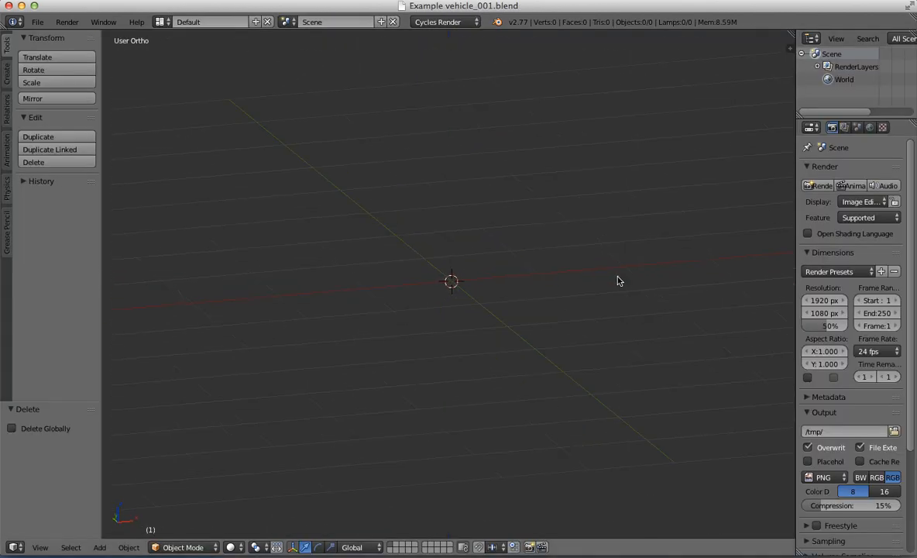
middle_drag(583, 241, 507, 266)
middle_drag(360, 269, 526, 265)
key(KP_3)
key(shift+a)
mouse_move(516, 264)
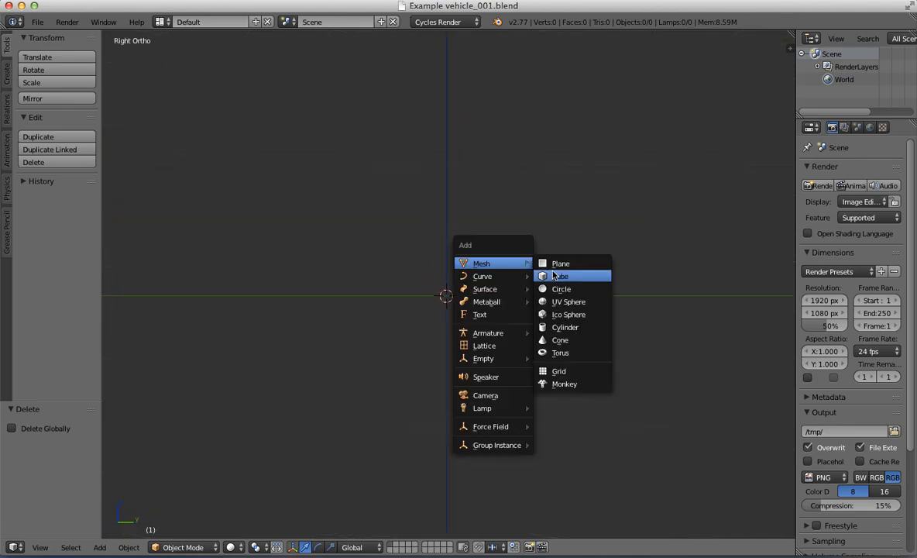
click(557, 276)
scroll(465, 304, down, 3)
scroll(481, 306, up, 3)
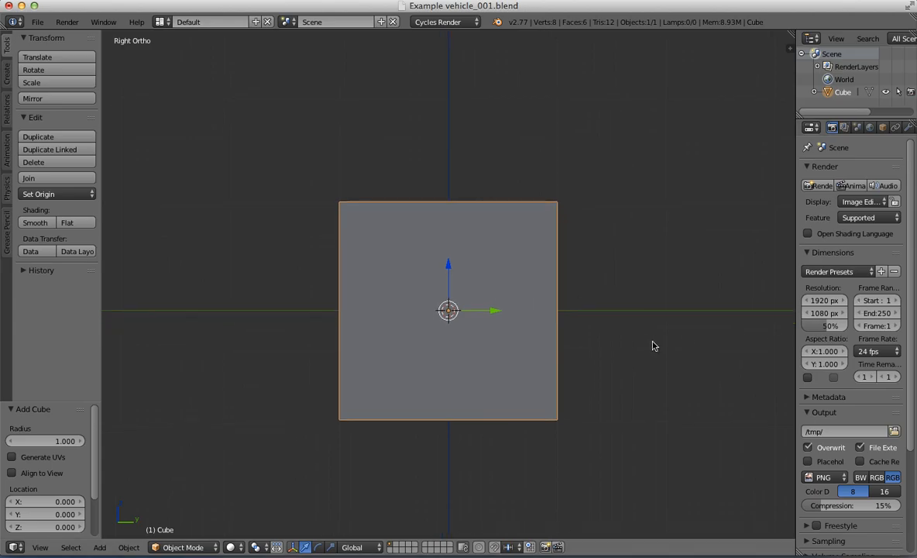
Step: Show the 3D view's properties sidebar and expand its Display settings
key(n)
scroll(728, 264, down, 8)
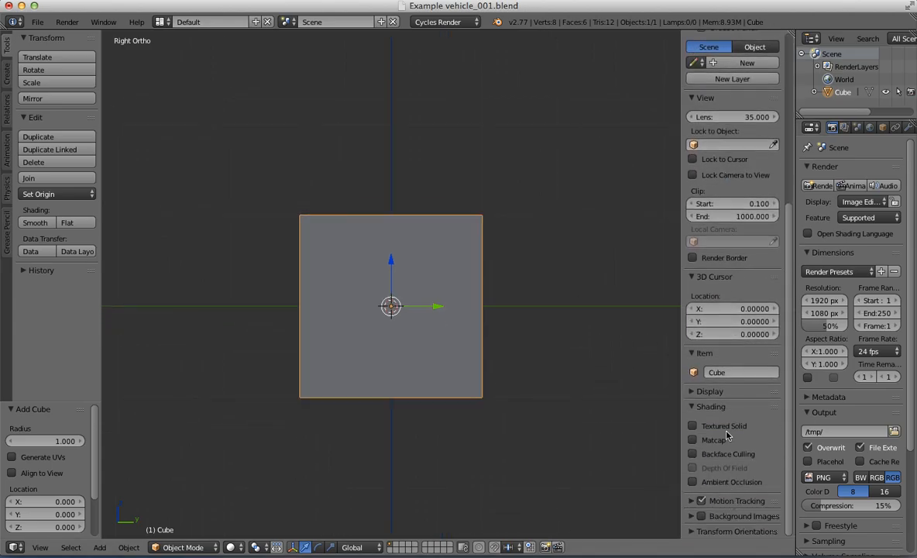
scroll(739, 477, up, 1)
scroll(739, 477, down, 1)
scroll(696, 529, up, 15)
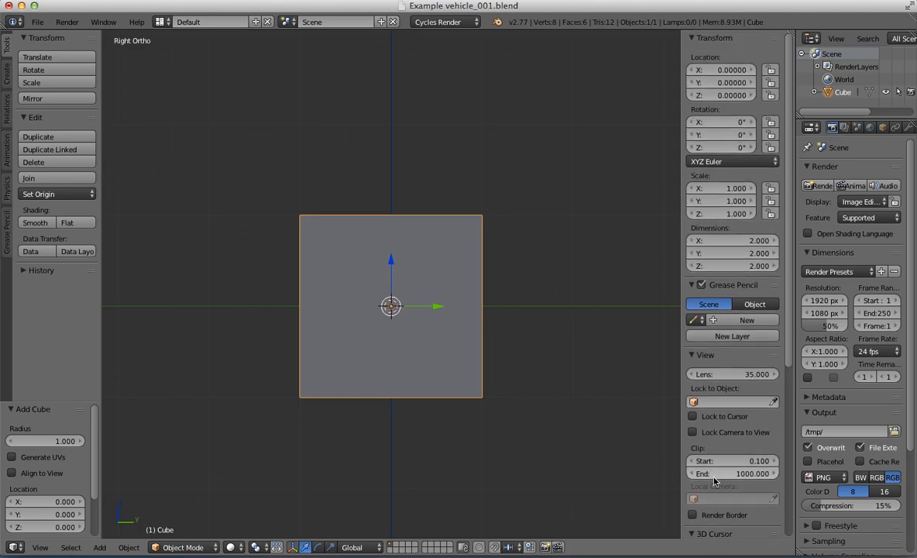
scroll(715, 433, down, 12)
scroll(727, 442, down, 3)
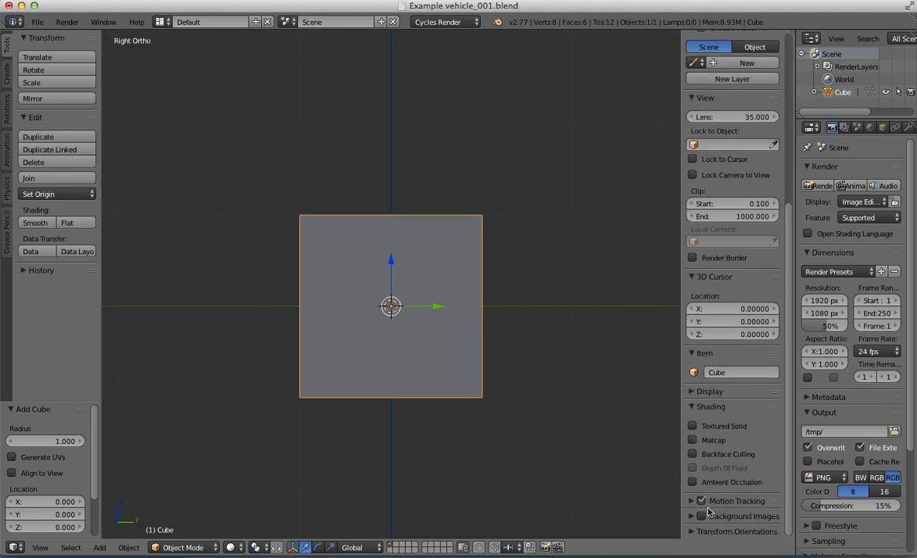
click(690, 391)
scroll(687, 403, down, 6)
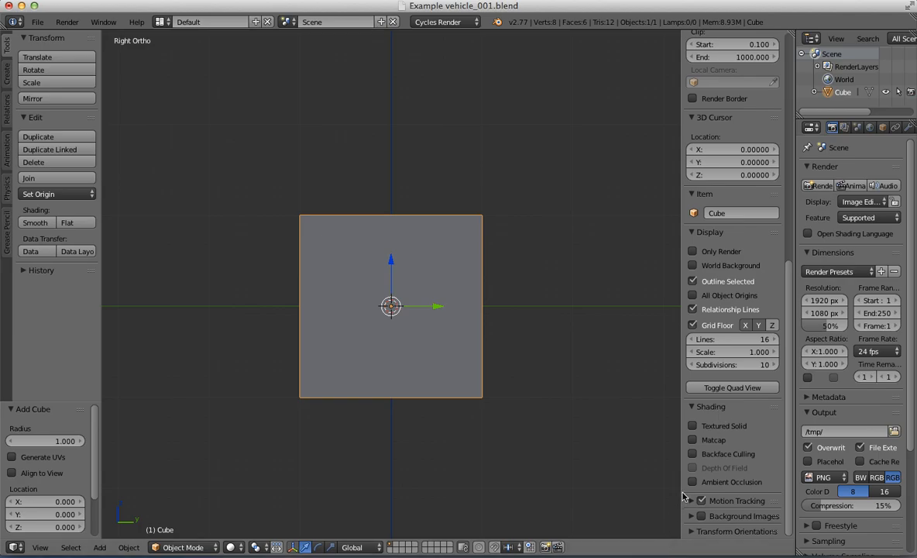
Step: Review the sidebar's display, shading and Motion Tracking settings, and hide the properties sidebar
scroll(736, 485, down, 1)
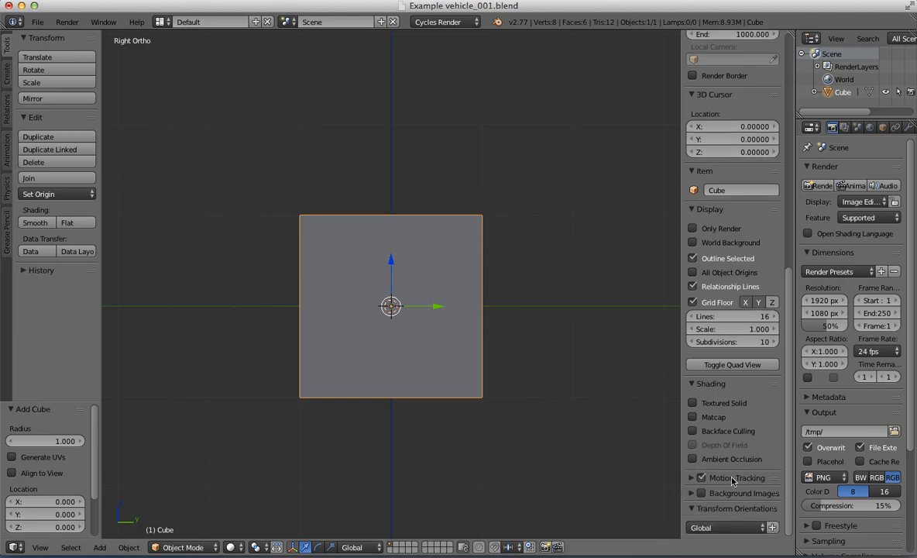
click(692, 478)
scroll(693, 480, down, 4)
scroll(751, 485, up, 13)
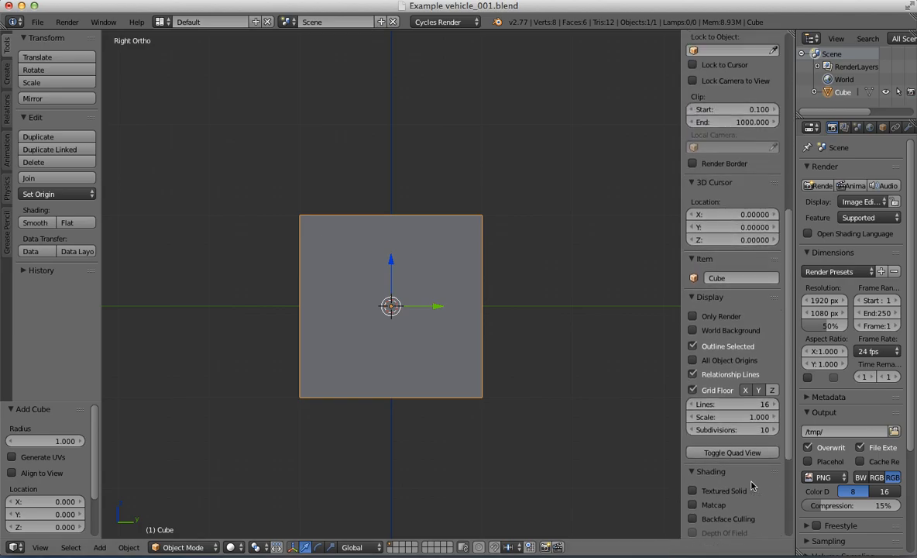
scroll(751, 485, up, 5)
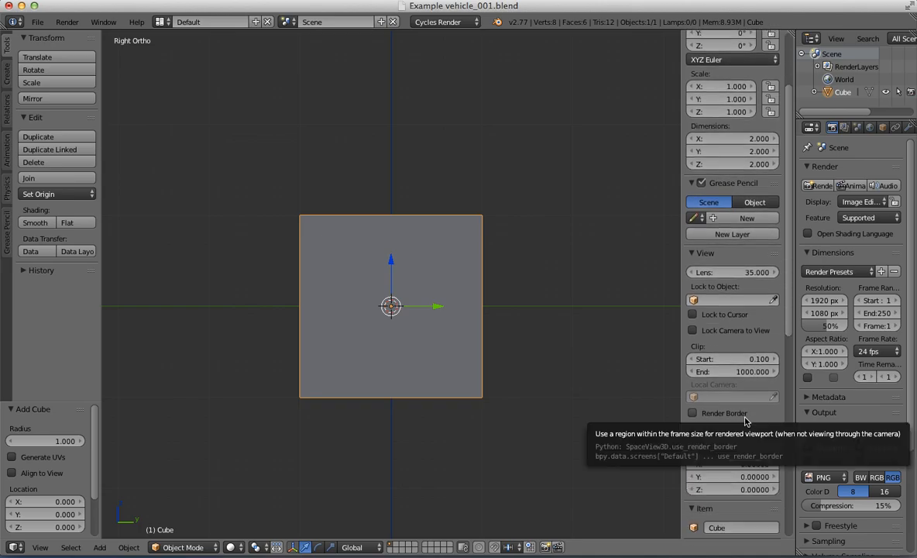
scroll(748, 422, down, 4)
scroll(780, 413, down, 17)
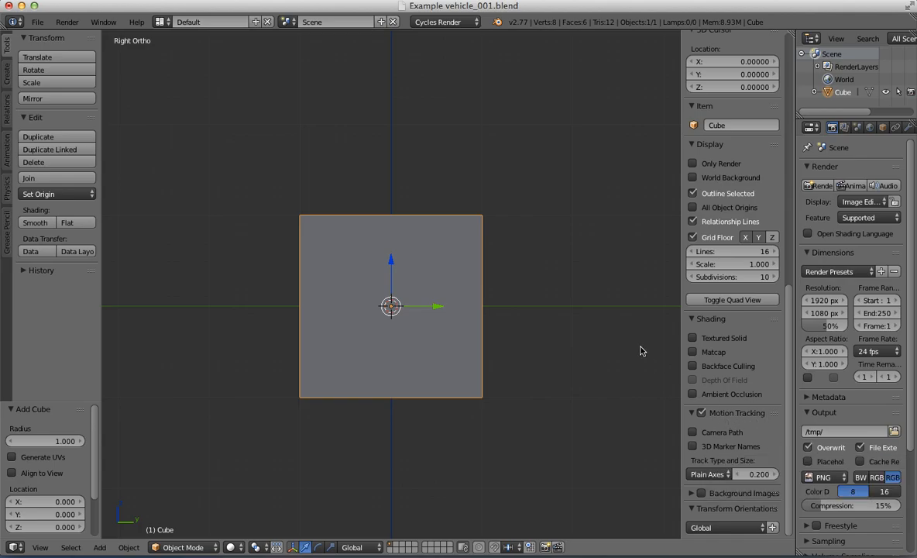
key(n)
Step: Examine the cube in the front and right orthographic views and from an angle
scroll(465, 327, up, 2)
shift+middle_drag(561, 241, 527, 243)
scroll(526, 243, down, 2)
shift+middle_drag(581, 266, 601, 240)
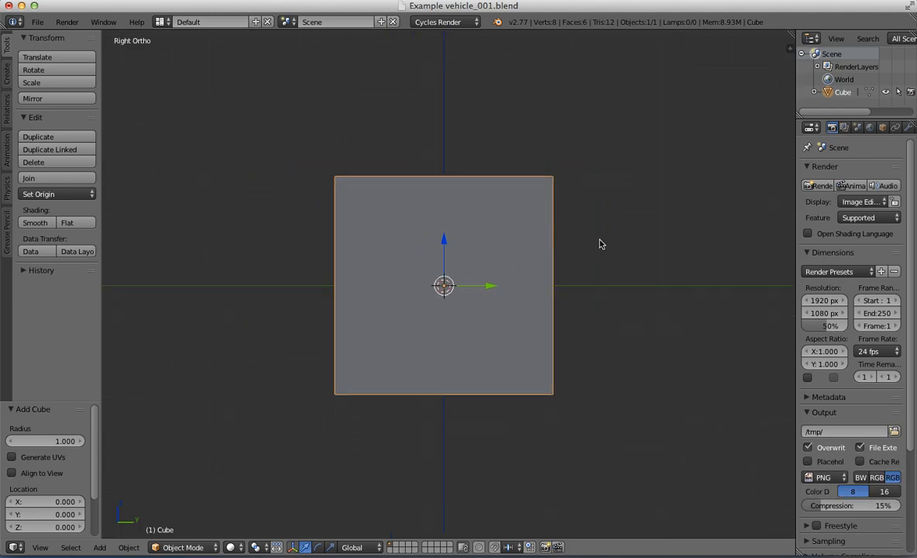
key(KP_1)
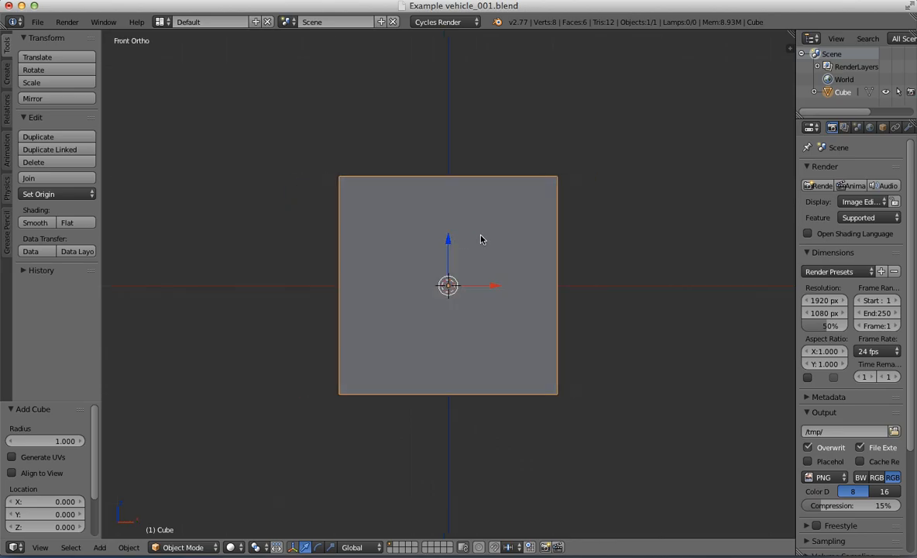
scroll(488, 235, down, 1)
shift+middle_drag(522, 230, 541, 240)
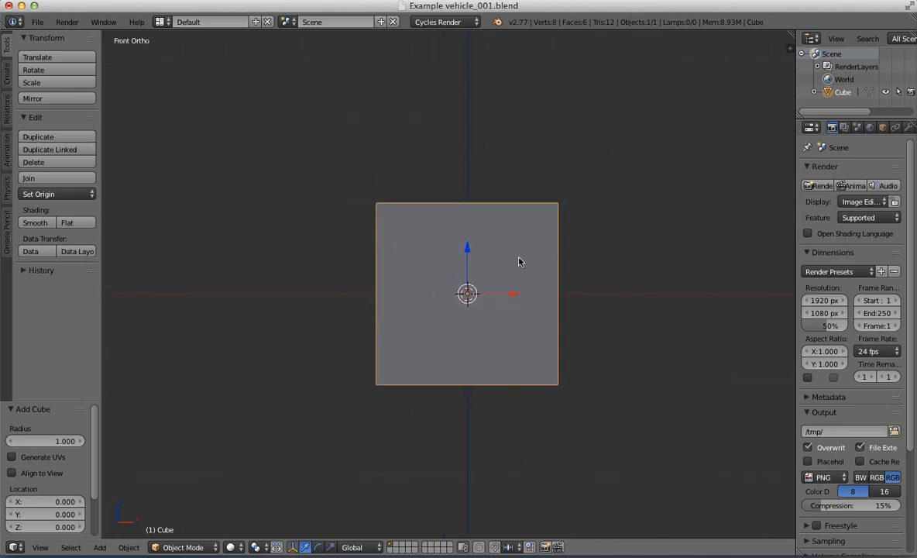
key(KP_3)
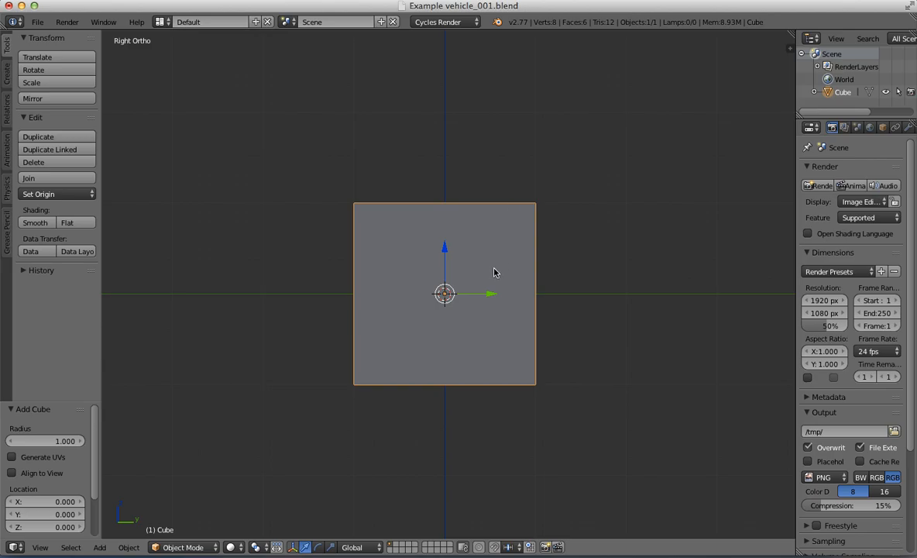
mouse_move(495, 269)
middle_down()
mouse_move(465, 250)
mouse_move(599, 260)
mouse_move(591, 285)
mouse_move(516, 256)
mouse_move(510, 267)
middle_up()
key(ctrl+a)
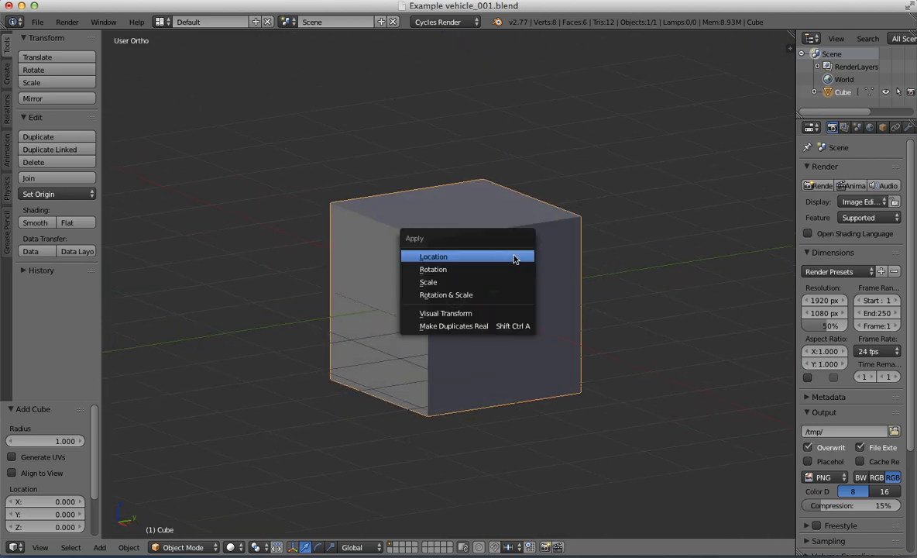
click(514, 258)
key(shift+a)
mouse_move(465, 227)
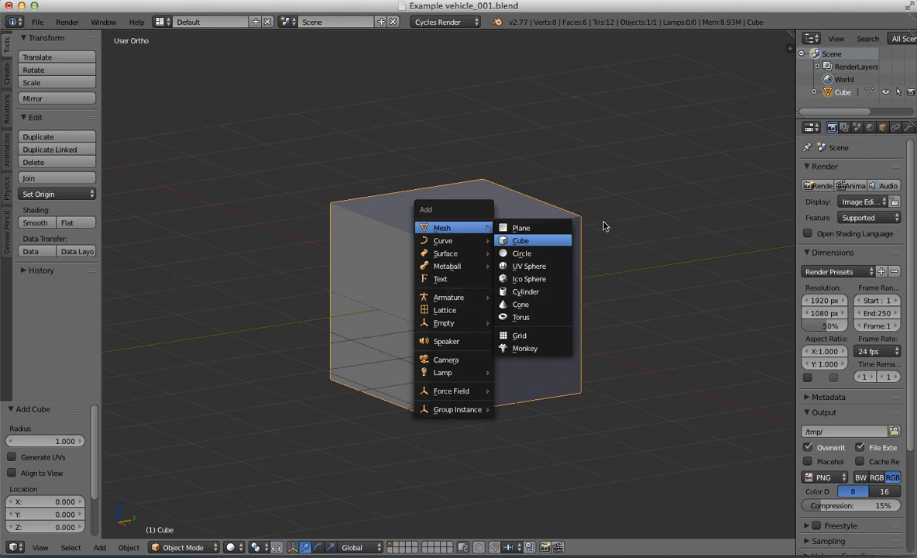
key(Escape)
key(Escape)
Step: Examine the cube from the right, front and angled views in both wireframe and solid shading
key(KP_3)
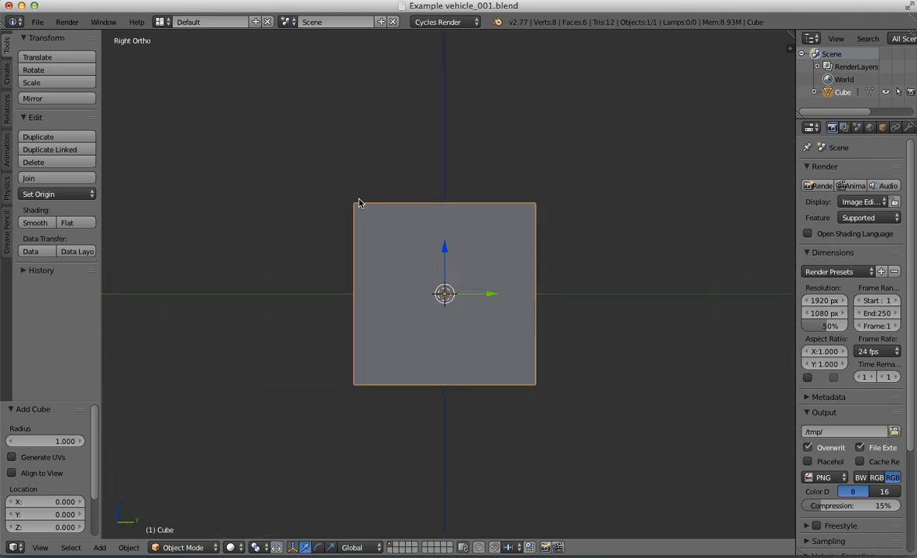
key(KP_8)
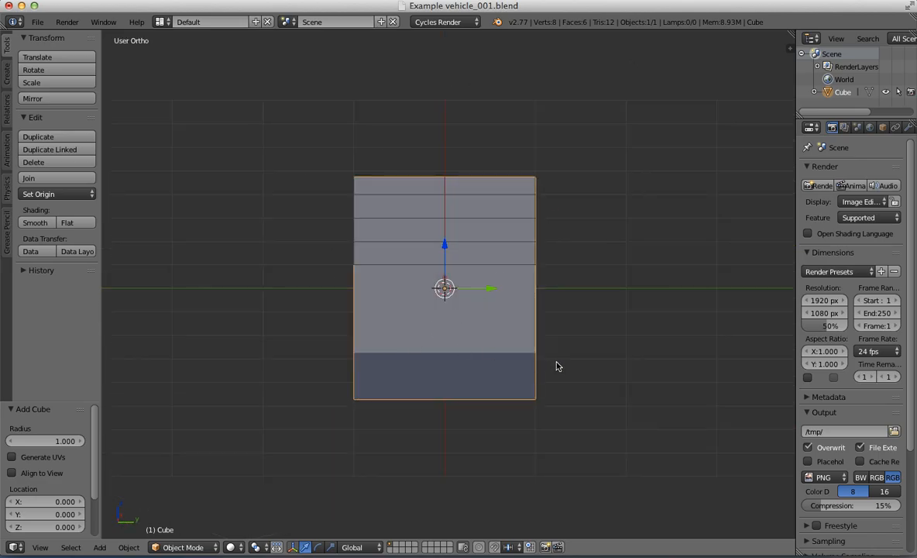
middle_drag(557, 367, 506, 300)
key(KP_3)
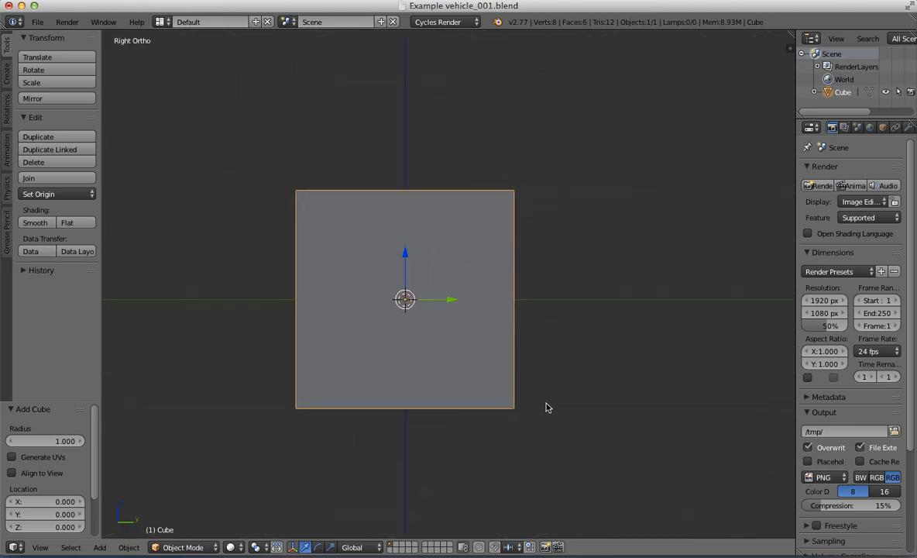
key(z)
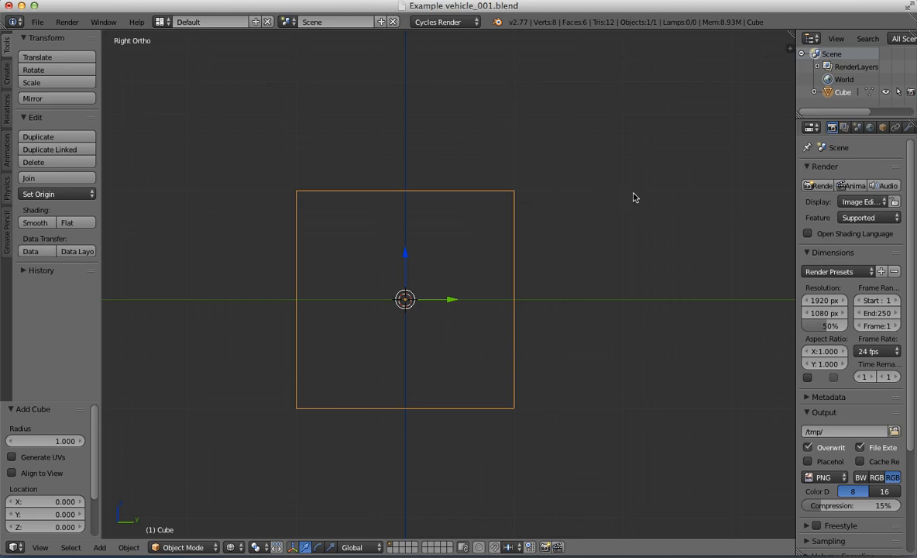
key(z)
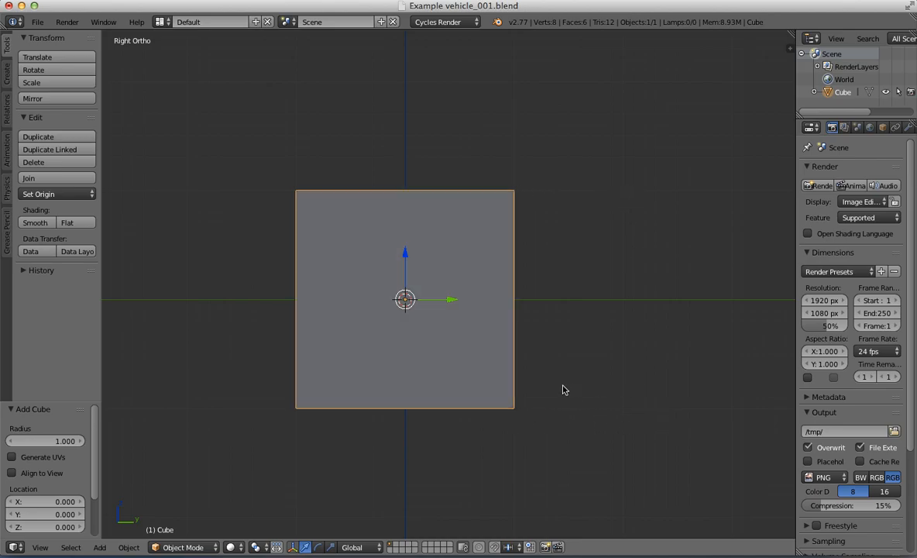
mouse_move(563, 390)
middle_down()
mouse_move(523, 329)
mouse_move(582, 369)
mouse_move(639, 360)
mouse_move(512, 352)
middle_up()
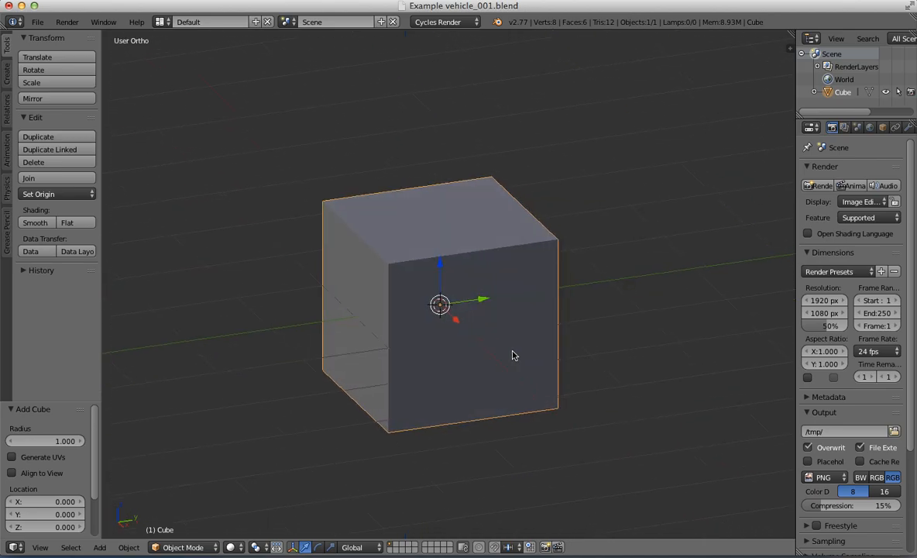
key(KP_3)
key(z)
key(z)
middle_drag(479, 281, 483, 331)
key(KP_1)
middle_drag(483, 331, 480, 331)
key(KP_3)
scroll(482, 326, down, 2)
shift+middle_drag(491, 289, 503, 277)
scroll(504, 280, up, 2)
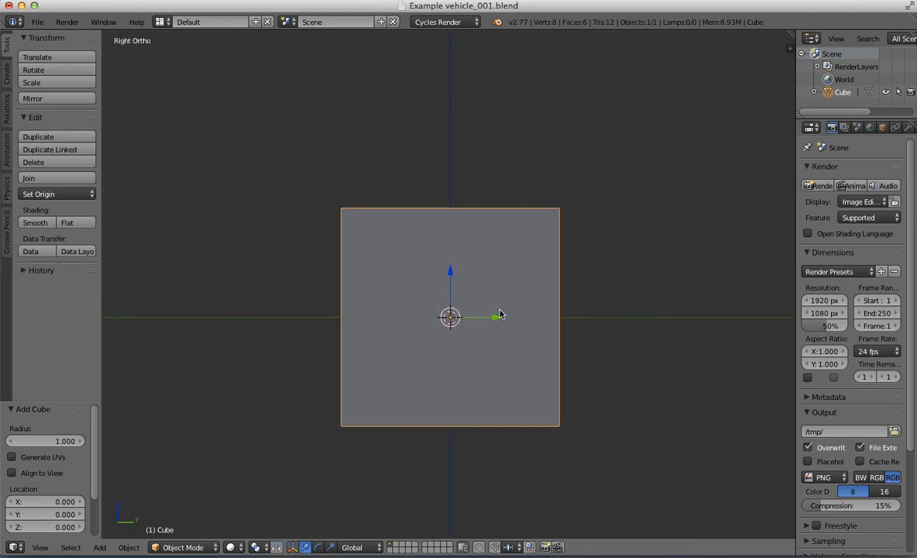
key(z)
key(z)
Step: In Edit Mode with wireframe shading, move the cube's bottom face up 1 unit along Z to the origin
key(Tab)
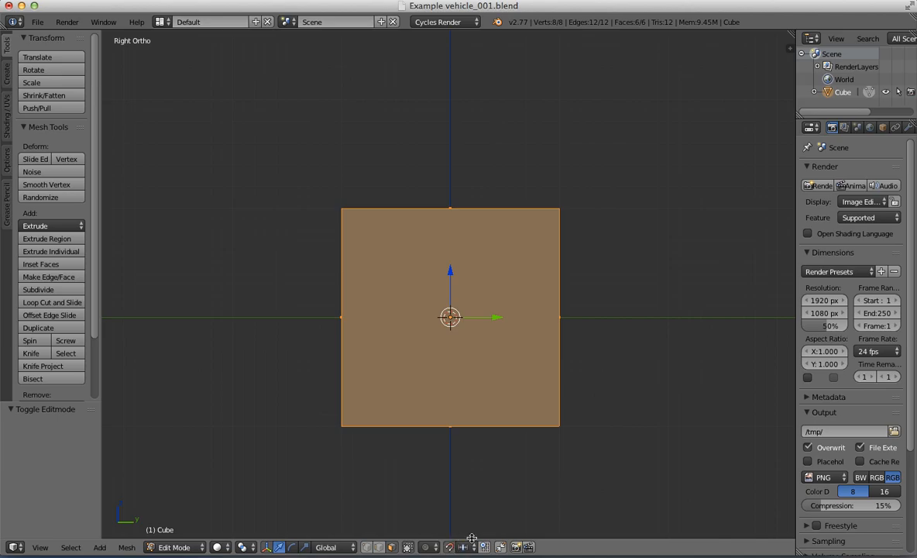
key(z)
right_click(520, 446)
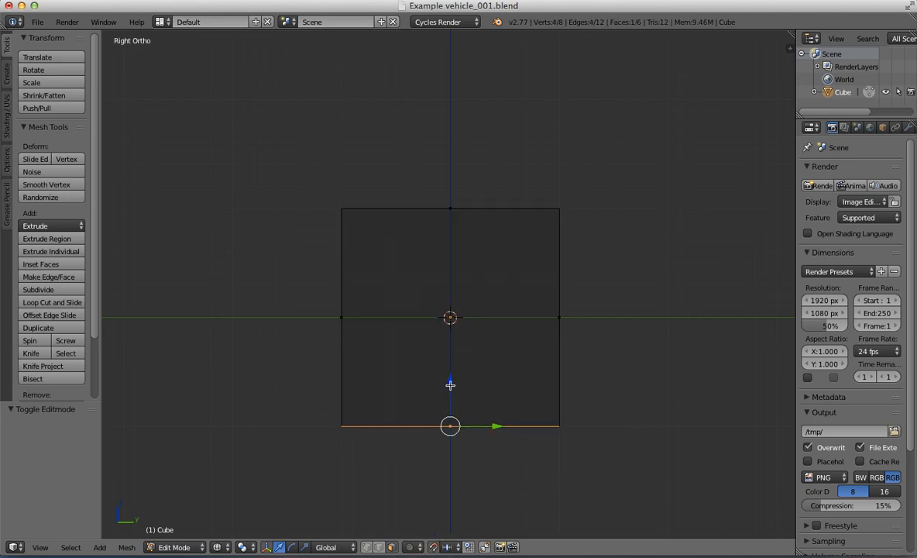
drag(451, 385, 449, 277)
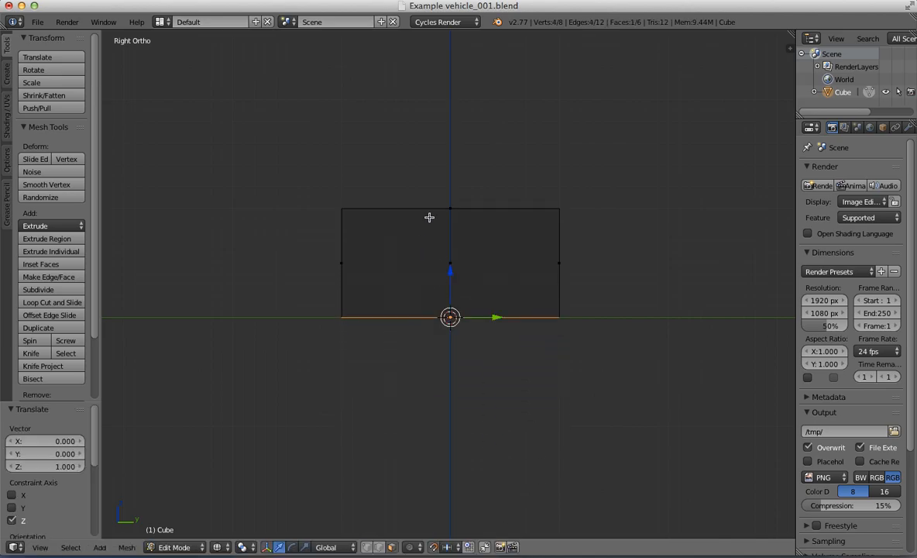
Step: Select the box's top face and examine the shortened box in the right and front orthographic views
right_click(447, 215)
scroll(444, 252, up, 5)
shift+middle_drag(472, 262, 428, 262)
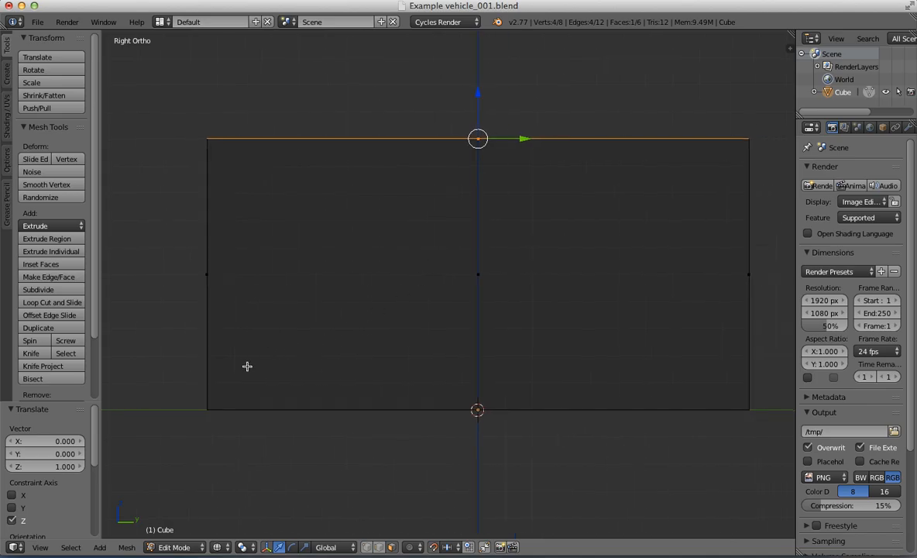
scroll(502, 249, down, 5)
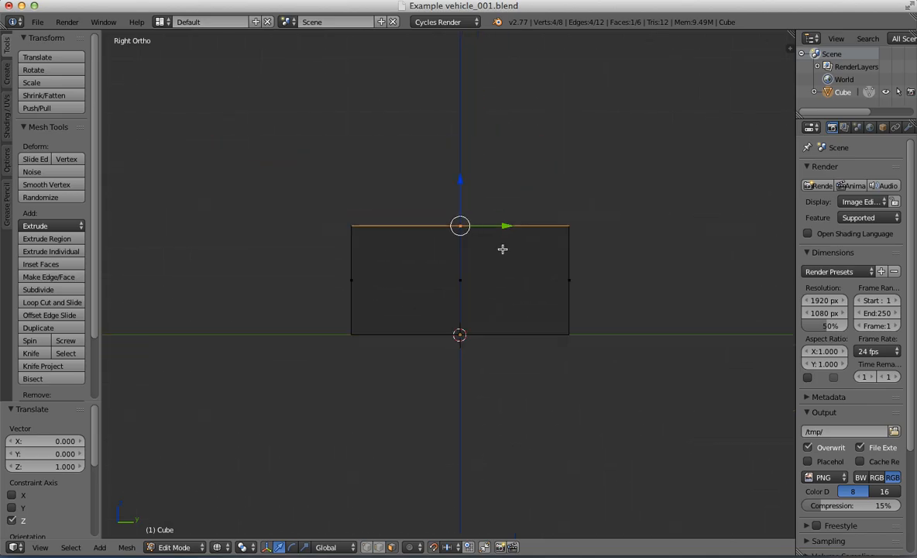
scroll(526, 258, up, 2)
shift+middle_drag(526, 258, 626, 284)
scroll(457, 251, down, 1)
scroll(441, 251, up, 3)
scroll(487, 224, down, 1)
key(KP_1)
shift+middle_drag(532, 267, 590, 262)
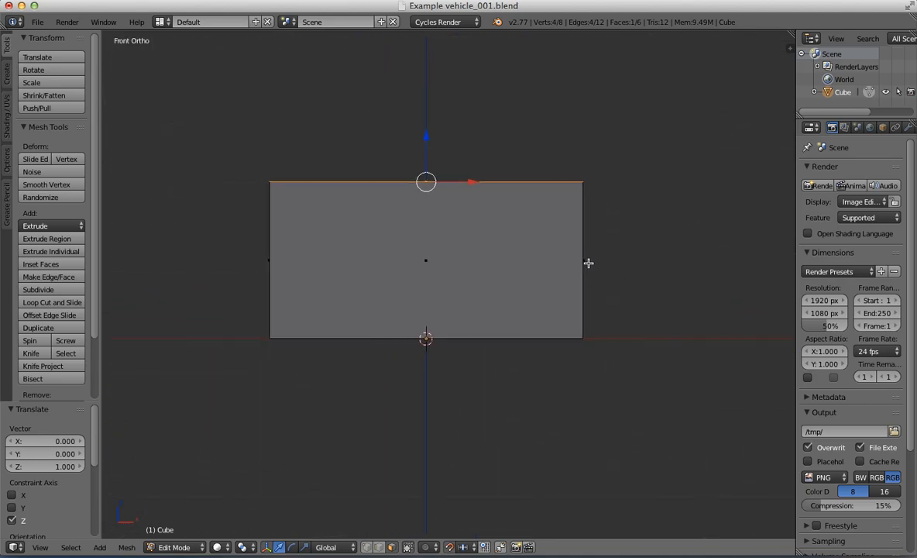
Step: Extrude the box's +X side face outward by 0.2 units in the front view
scroll(583, 254, down, 1)
right_click(583, 255)
shift+right_click(320, 254)
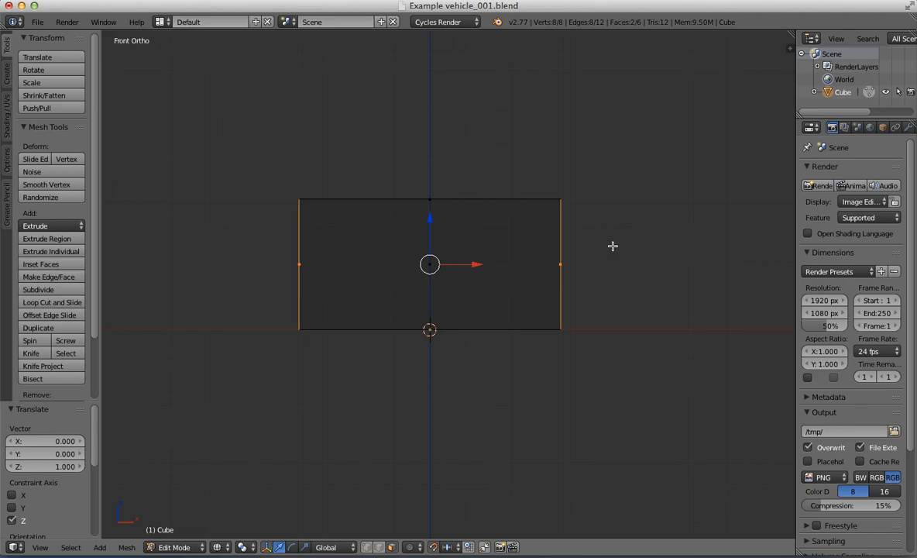
right_click(565, 254)
scroll(610, 250, up, 4)
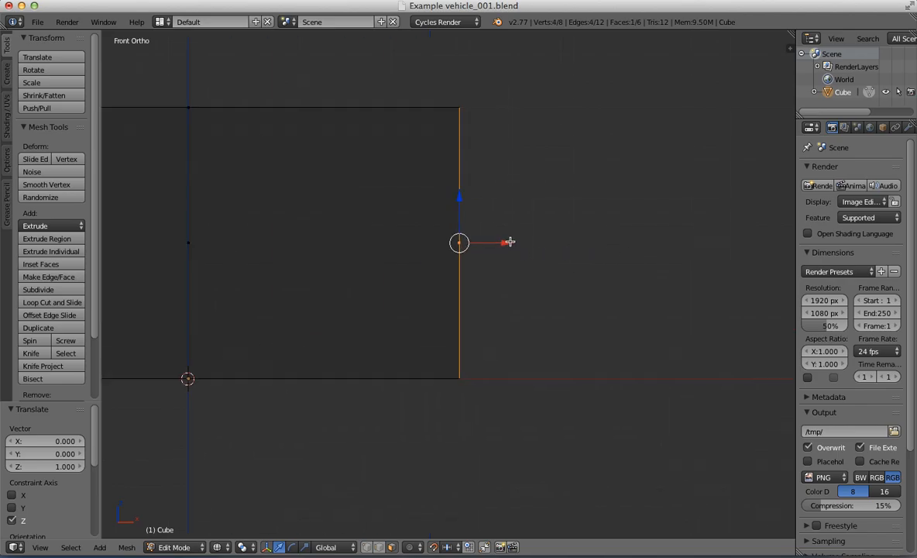
key(e)
click(580, 258)
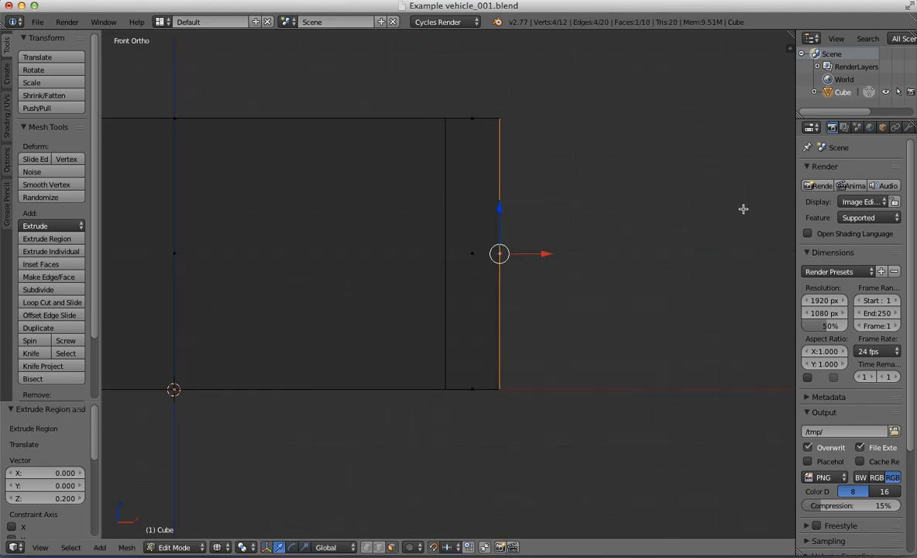
Step: Show the properties sidebar and set the extruded +X face's median X to 1.25
key(n)
scroll(748, 125, up, 10)
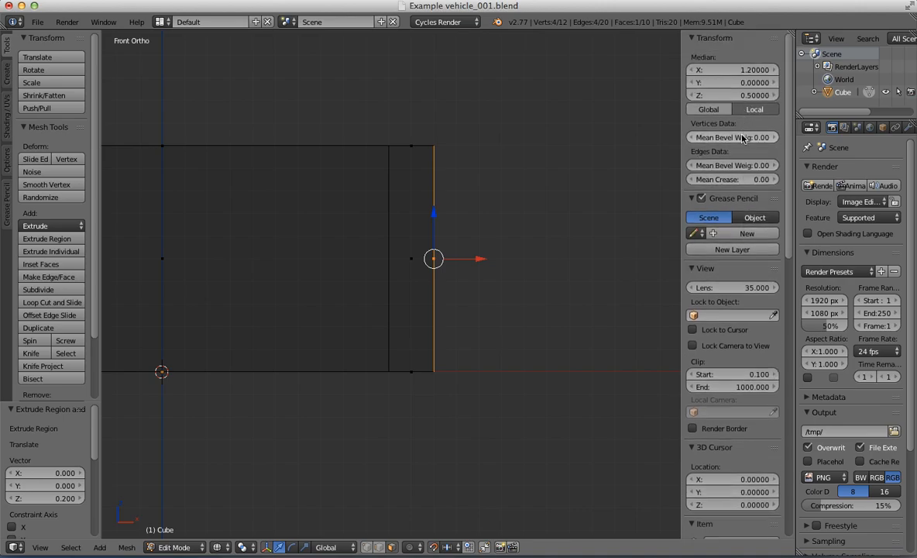
click(736, 70)
text(1.2)
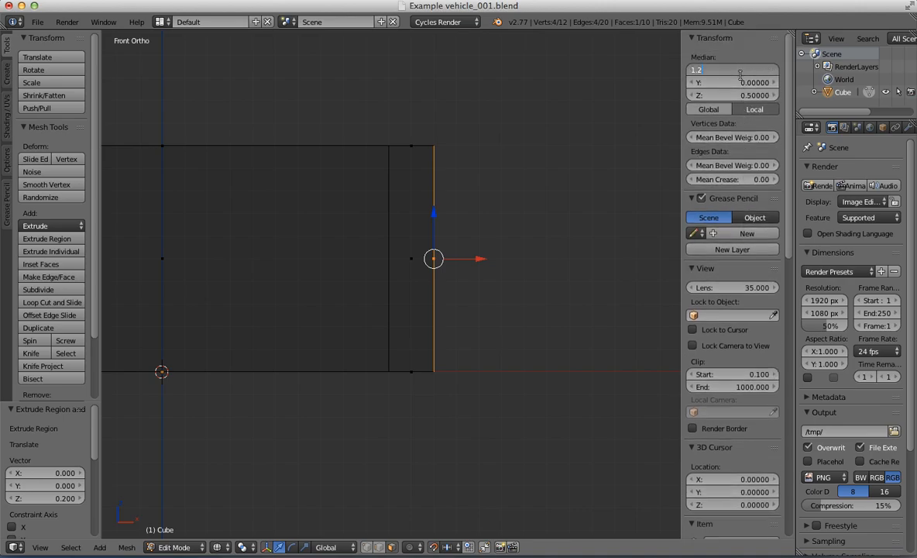
text(5)
key(Return)
Step: Extrude the box's -X side face outward by 0.2 units
key(Home)
right_click(278, 234)
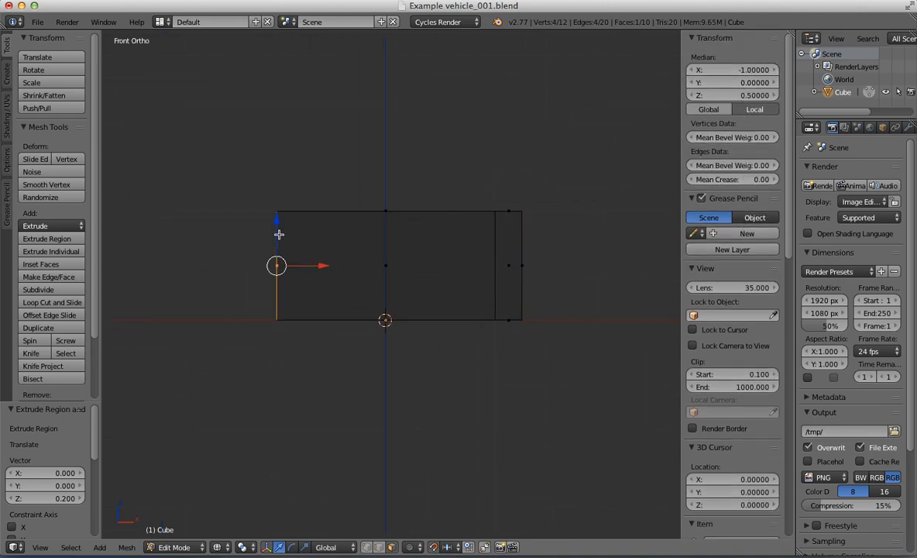
scroll(279, 235, up, 4)
shift+middle_drag(308, 235, 505, 242)
key(e)
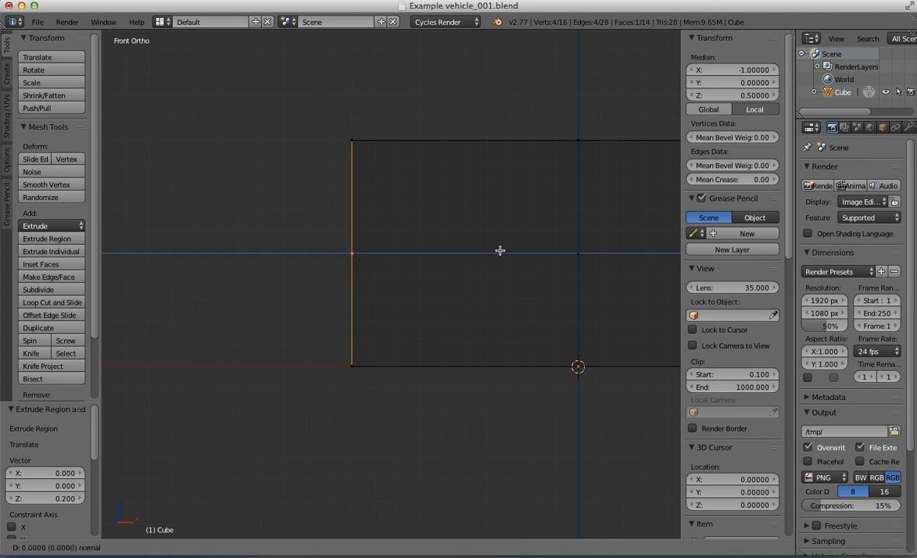
click(452, 248)
Step: Set the extruded -X face's median X to -1.25
click(724, 70)
text(-1.2)
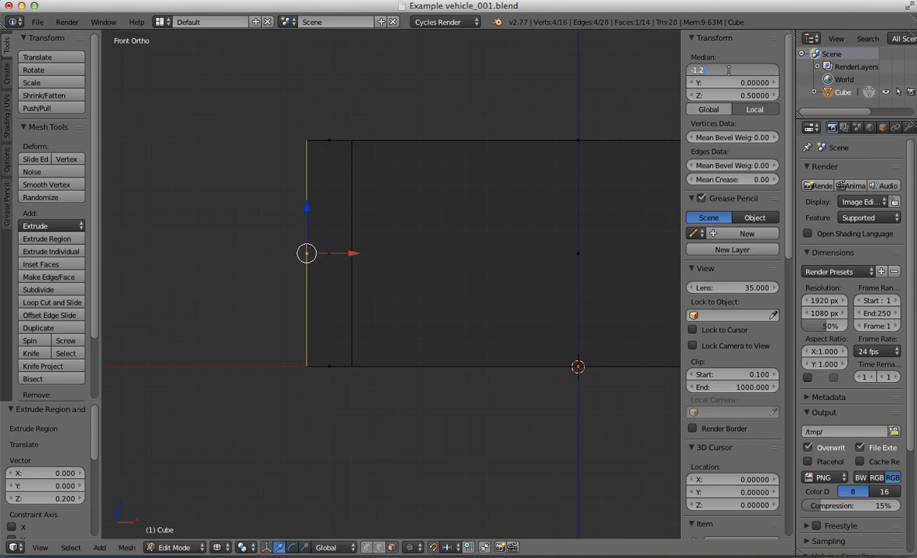
text(5)
key(Return)
Step: In the right orthographic view, clear the selection and circle-select all faces on the box's -Y end
scroll(536, 216, down, 2)
middle_drag(536, 215, 505, 259)
key(KP_3)
scroll(400, 272, up, 1)
scroll(418, 262, up, 3)
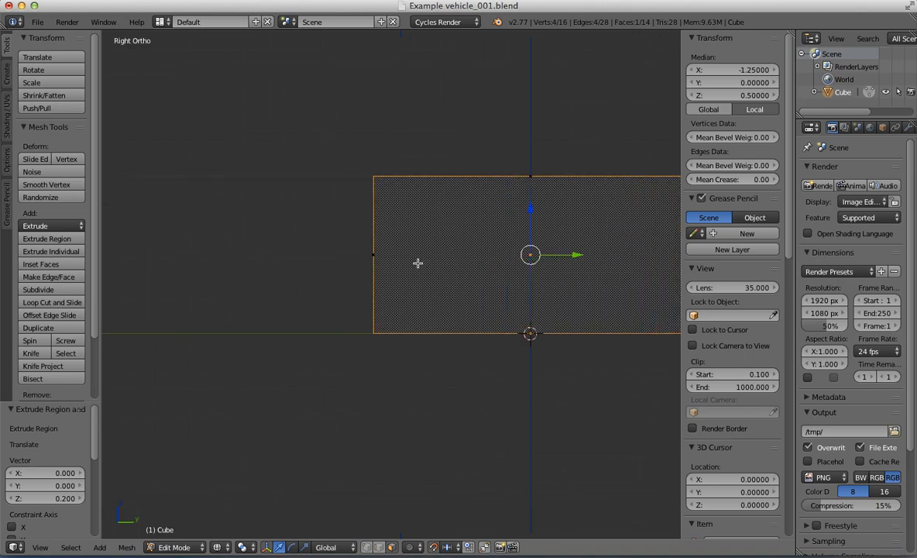
key(a)
key(a)
key(a)
key(c)
click(358, 246)
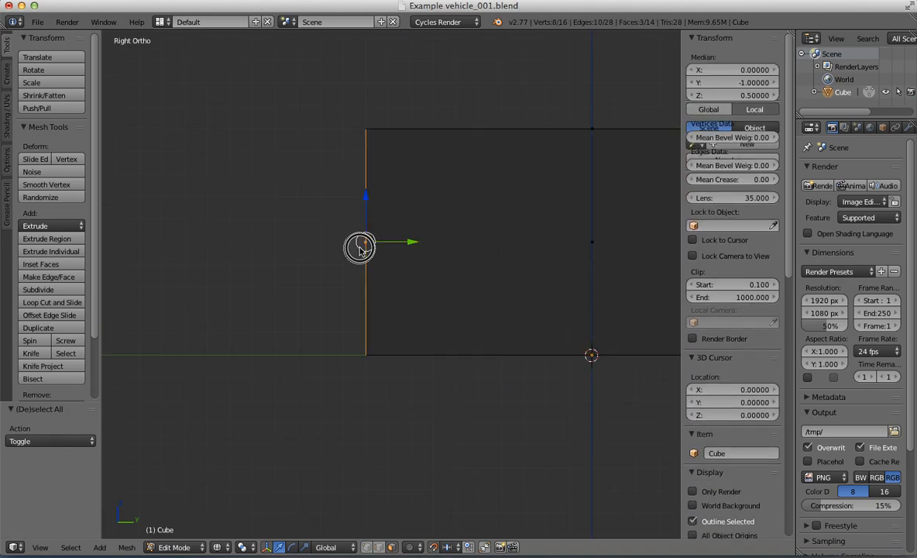
key(Escape)
Step: Extrude the selected -Y end faces outward by 0.2 units and set their median Y to -1.25
scroll(423, 254, down, 2)
scroll(422, 254, right, 1)
key(e)
click(430, 252)
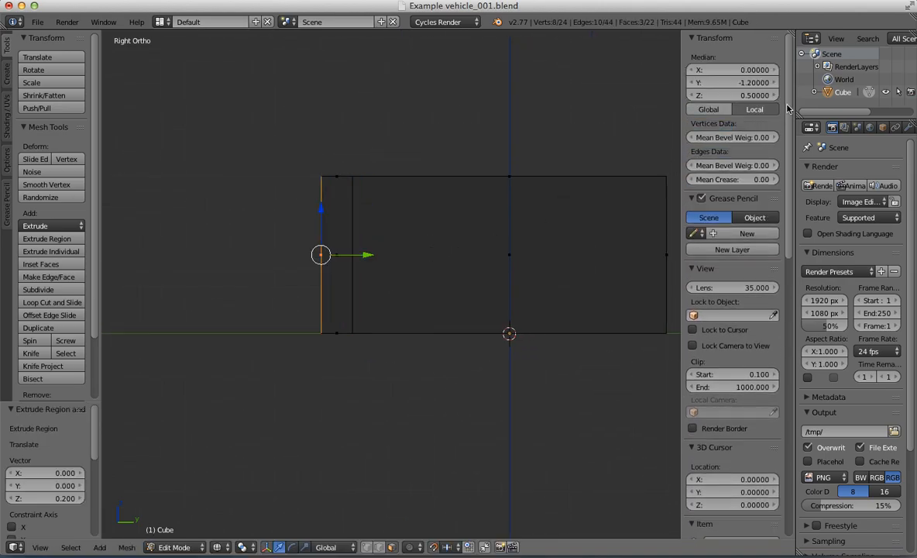
click(739, 82)
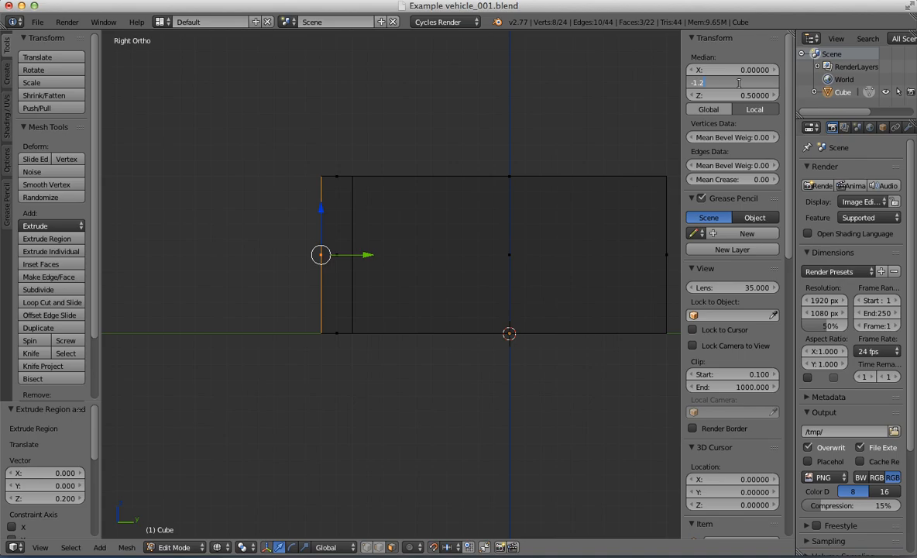
text(-1.25)
key(Return)
shift+scroll(539, 209, right, 5)
Step: Select the faces on the box's +Y end, extrude them outward by 0.2 units and set their median Y to 1.25
key(a)
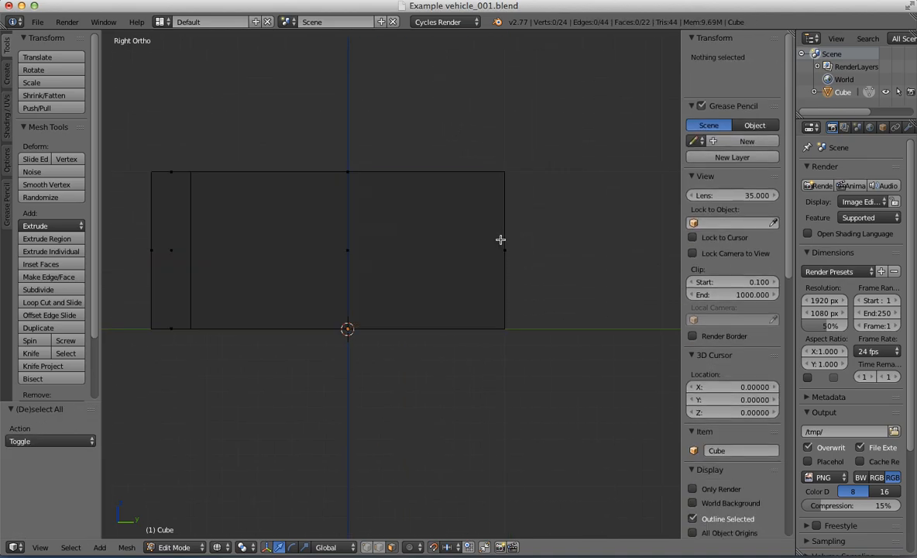
right_click(503, 246)
key(e)
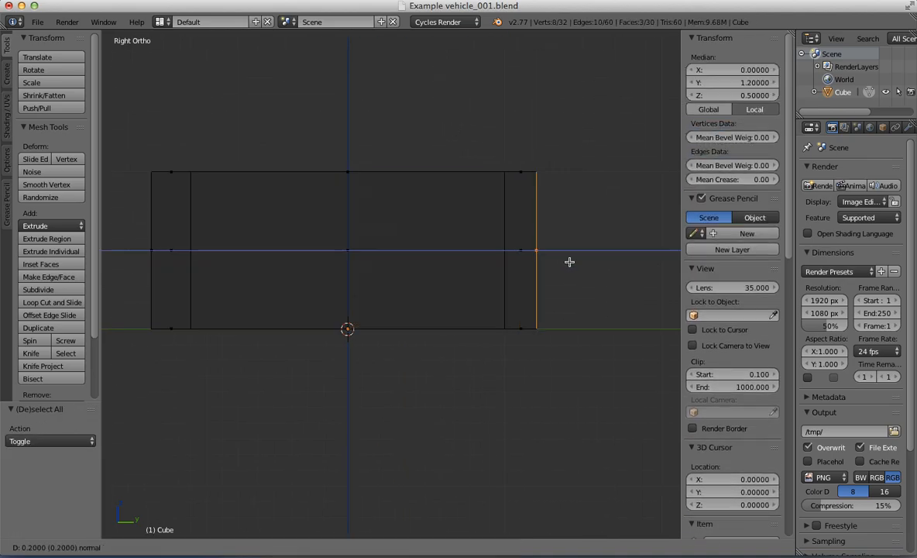
click(569, 262)
click(740, 80)
text(1.25)
key(Return)
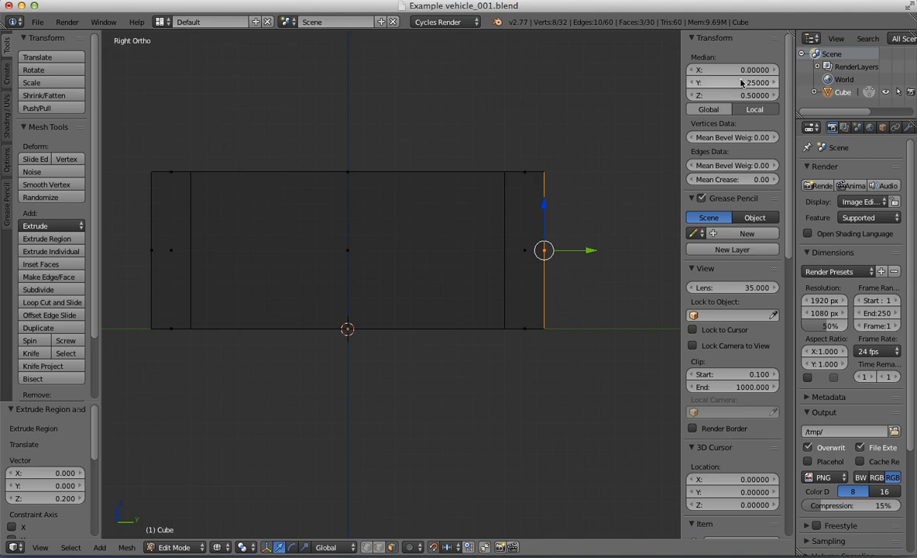
Step: Select the large central face on top of the box and extrude it downward by 0.9 units in the right orthographic view
key(z)
mouse_move(493, 242)
middle_down()
mouse_move(420, 289)
mouse_move(425, 269)
mouse_move(516, 204)
mouse_move(456, 197)
mouse_move(388, 233)
mouse_move(425, 281)
mouse_move(462, 244)
middle_up()
right_click(425, 269)
scroll(425, 269, down, 4)
key(KP_3)
scroll(356, 255, up, 2)
key(z)
key(e)
click(452, 252)
scroll(424, 297, up, 5)
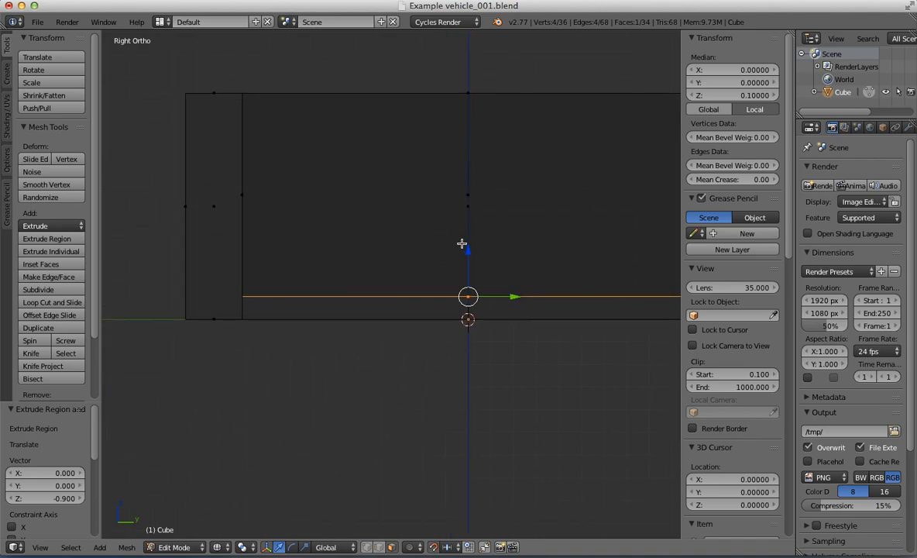
Step: Raise the recessed floor face to a median Z of 0.25
drag(467, 255, 467, 239)
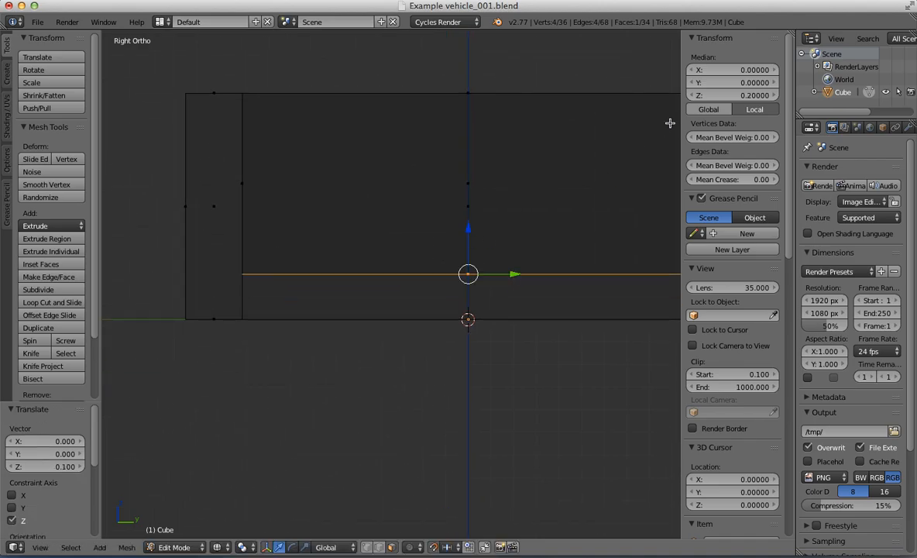
click(737, 95)
key(Return)
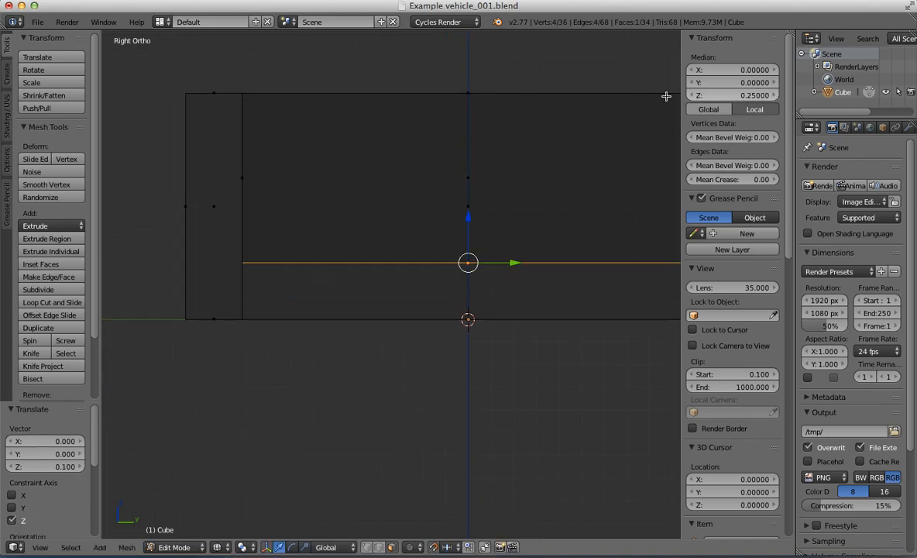
Step: Examine the recessed box from several angles in Object Mode and Edit Mode, checking its wall thickness and floor height
scroll(368, 209, down, 5)
key(z)
middle_drag(341, 206, 342, 250)
key(Tab)
scroll(440, 278, down, 3)
scroll(386, 250, up, 3)
key(KP_3)
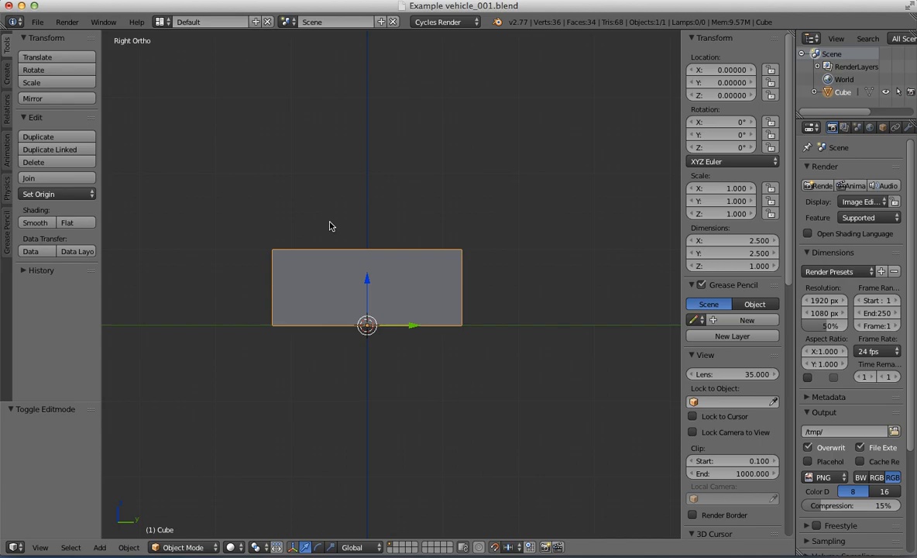
middle_drag(333, 237, 361, 318)
key(KP_3)
shift+middle_drag(339, 259, 387, 305)
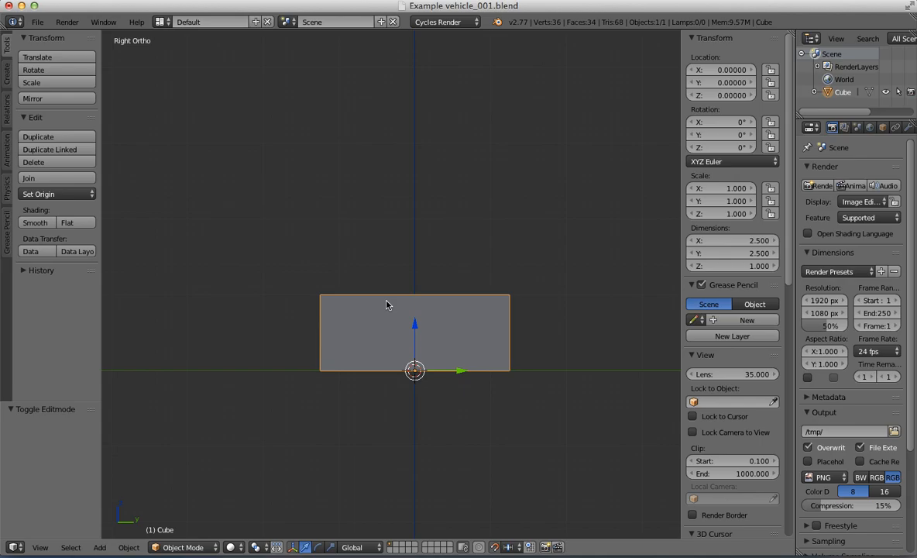
mouse_move(387, 305)
middle_down()
mouse_move(331, 296)
mouse_move(379, 316)
middle_up()
key(Tab)
middle_drag(411, 382, 479, 370)
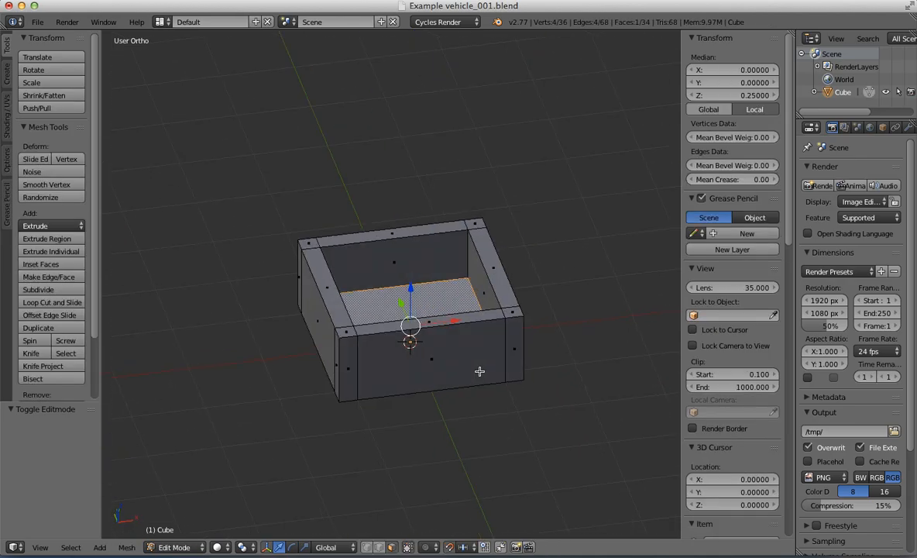
key(Tab)
key(KP_1)
shift+middle_drag(433, 308, 331, 370)
scroll(423, 327, up, 3)
scroll(377, 379, down, 3)
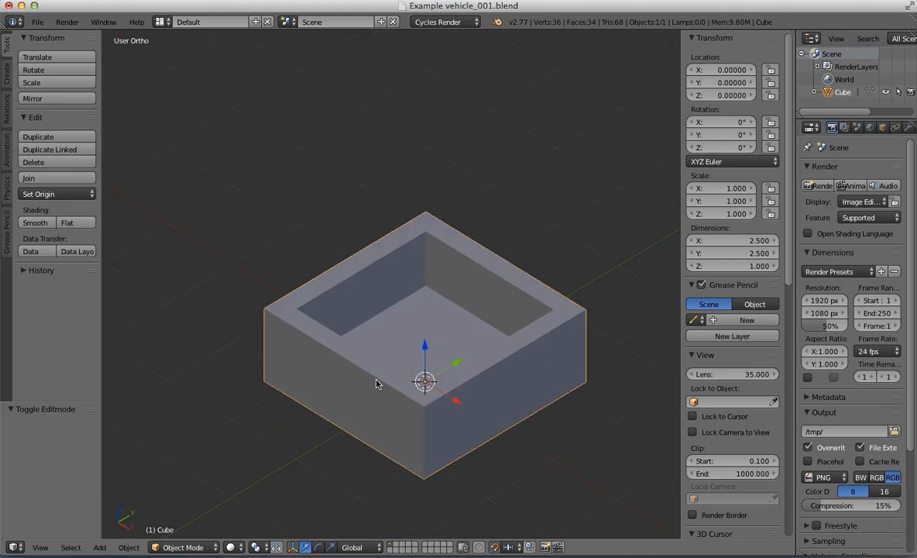
key(KP_1)
Step: In Edit Mode, select the three adjacent faces across the box's -Y end
key(Tab)
middle_drag(446, 369, 372, 358)
key(KP_3)
scroll(319, 268, up, 2)
shift+middle_drag(341, 317, 412, 275)
middle_drag(341, 246, 427, 306)
right_click(453, 287)
ctrl+right_click(402, 312)
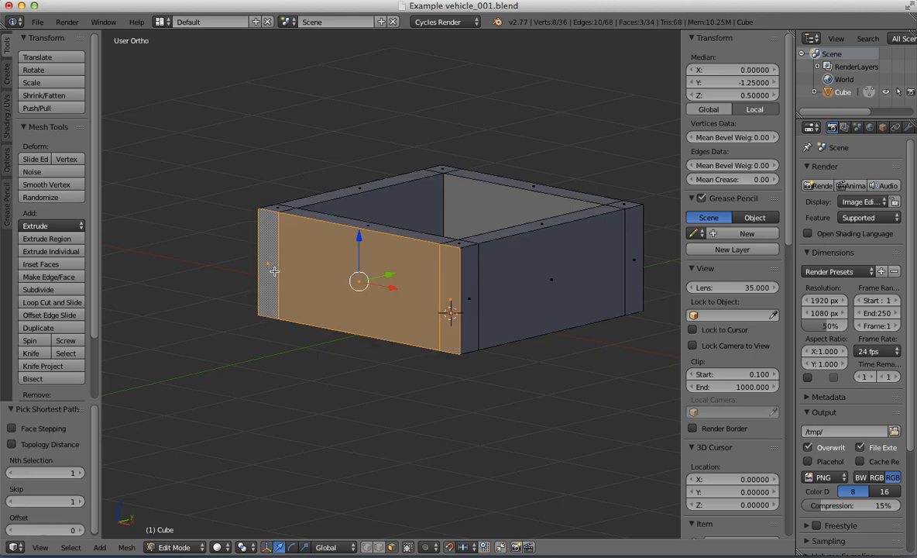
Step: Extrude the selected -Y end faces outward by 1.4 units in the right orthographic view
key(KP_3)
shift+middle_drag(352, 303, 434, 287)
scroll(427, 288, down, 3)
key(e)
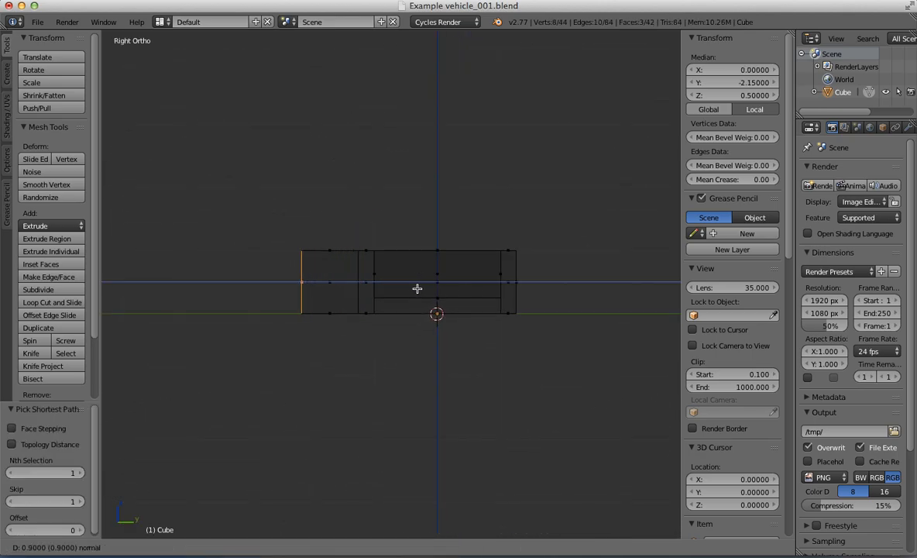
click(390, 288)
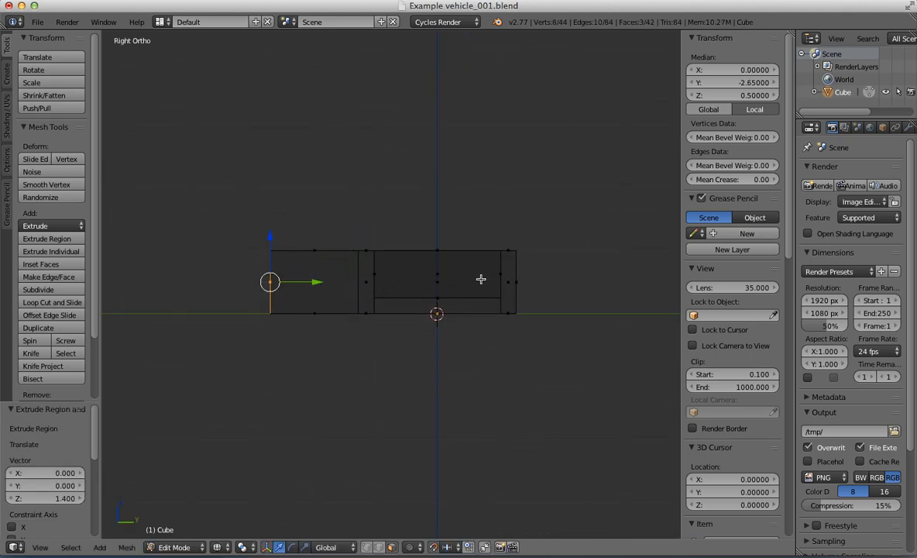
Step: Clear the selection and circle-select all faces on the body's +Y end in the right orthographic view
shift+middle_drag(555, 278, 512, 279)
middle_drag(512, 280, 425, 276)
key(KP_3)
scroll(497, 284, up, 3)
key(a)
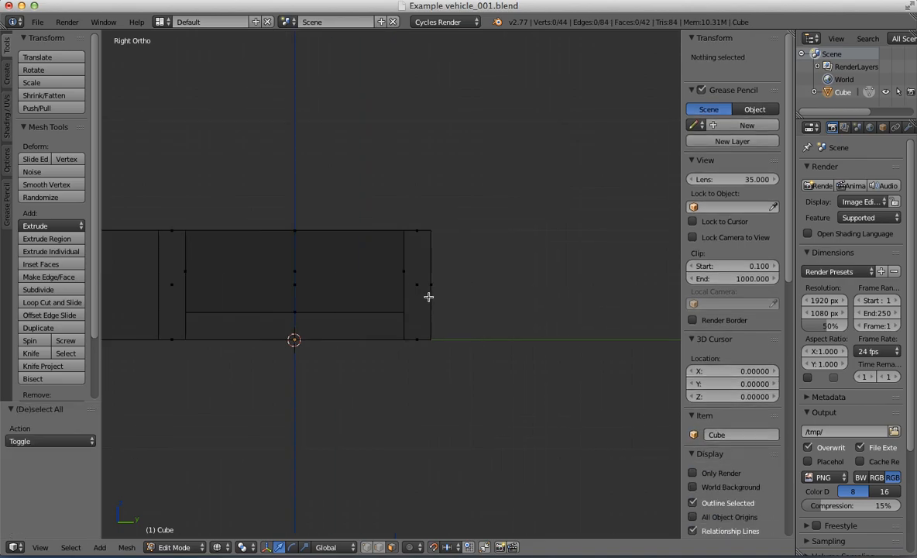
key(a)
key(a)
key(c)
click(442, 289)
key(Escape)
Step: Extrude the selected +Y end faces outward by 0.7 units
scroll(466, 316, down, 2)
key(e)
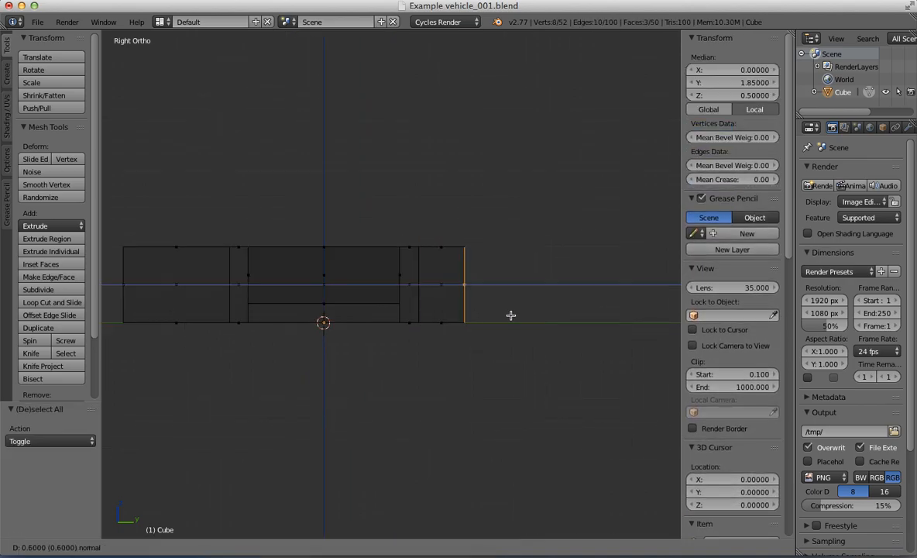
click(514, 318)
Step: Select the four small square top faces at the corners of the recess
middle_drag(485, 334, 372, 341)
scroll(372, 342, up, 3)
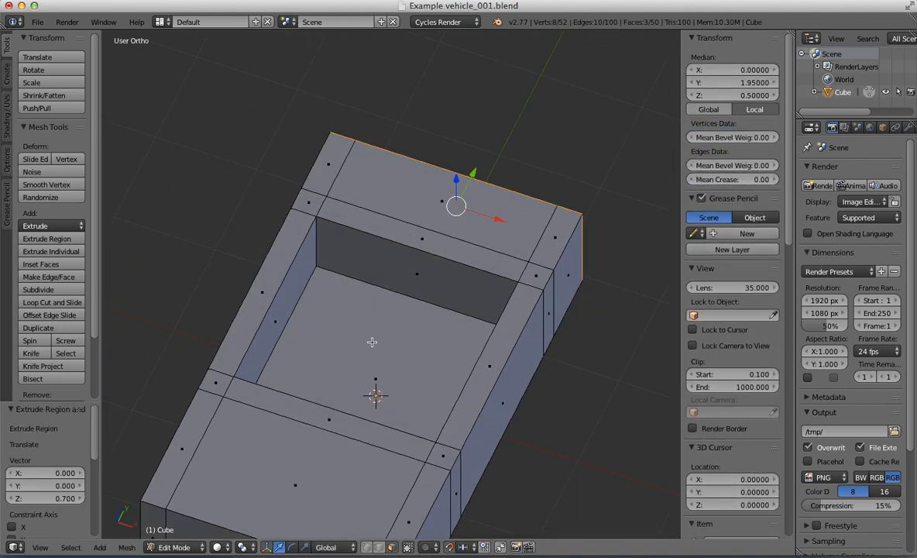
right_click(439, 447)
shift+right_click(213, 373)
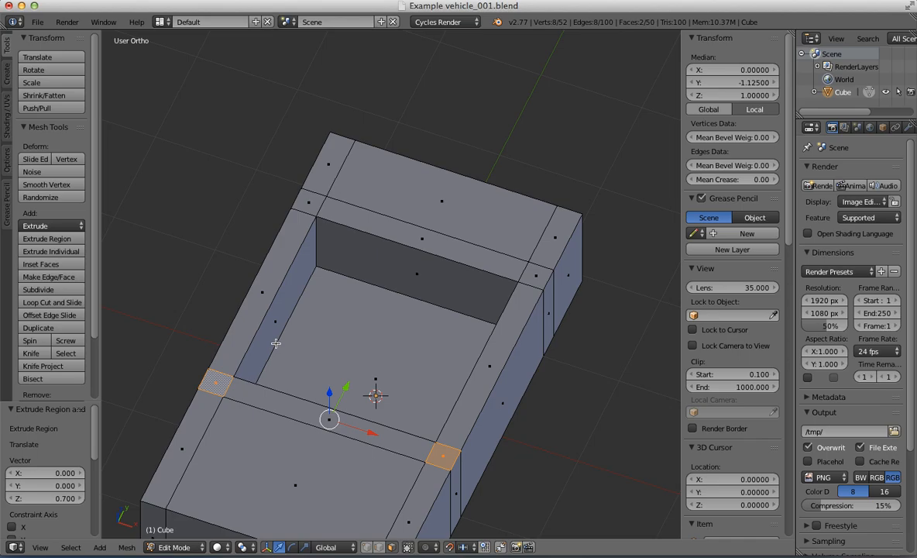
shift+right_click(312, 206)
shift+right_click(543, 276)
Step: Extrude the four corner faces upward by 0.8 units into roof posts in the right orthographic view
scroll(541, 291, down, 3)
key(KP_3)
scroll(472, 273, up, 2)
shift+middle_drag(407, 275, 461, 295)
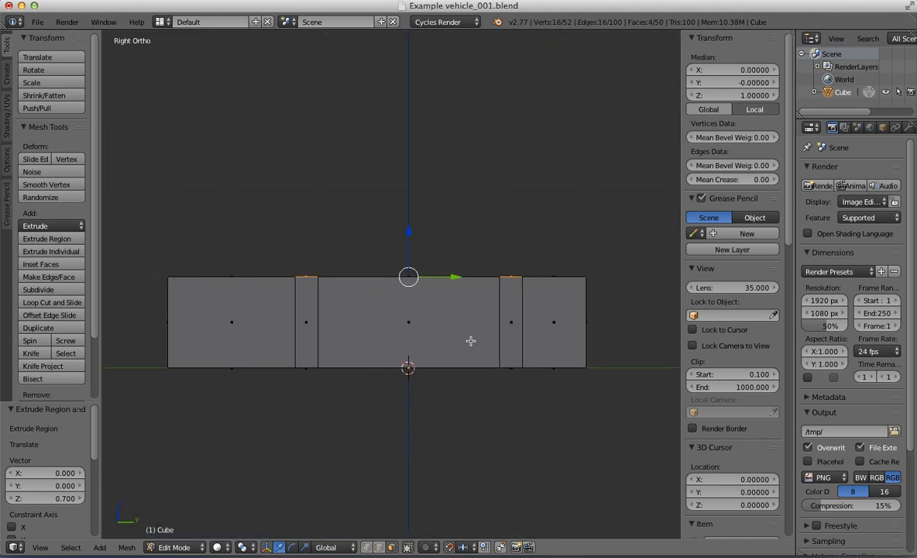
key(e)
click(469, 262)
scroll(468, 256, up, 8)
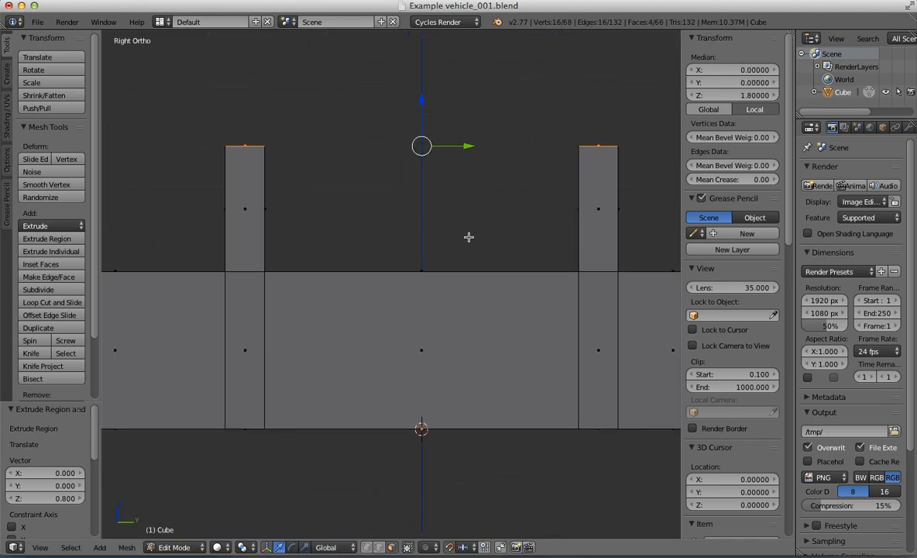
Step: Lower the tops of the four posts by 0.05 units along Z to a median Z of 1.75
scroll(372, 276, up, 5)
mouse_move(460, 253)
shift+middle_down()
mouse_move(374, 276)
mouse_move(461, 255)
shift+middle_up()
scroll(458, 256, down, 5)
shift+middle_drag(280, 246, 468, 214)
shift+middle_drag(296, 227, 471, 240)
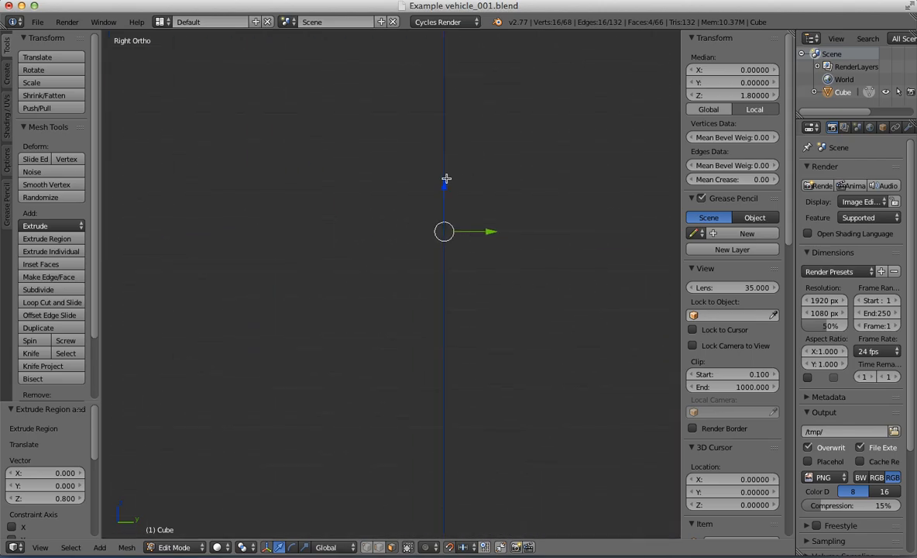
shift+middle_drag(446, 179, 526, 128)
drag(579, 57, 585, 133)
scroll(414, 245, down, 4)
middle_drag(414, 246, 421, 295)
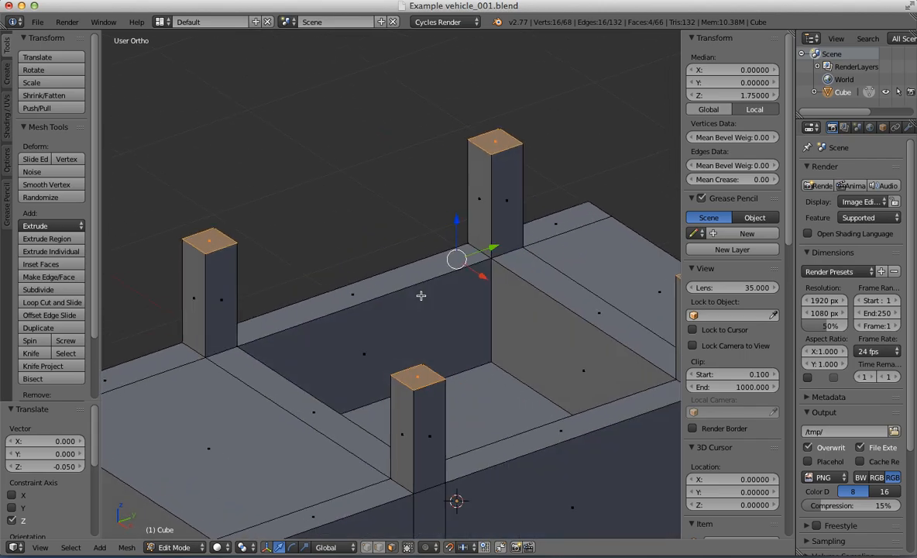
Step: Extrude the four post tops upward by 0.3 units and set their median Z to 2.0
key(KP_3)
scroll(438, 326, down, 1)
key(e)
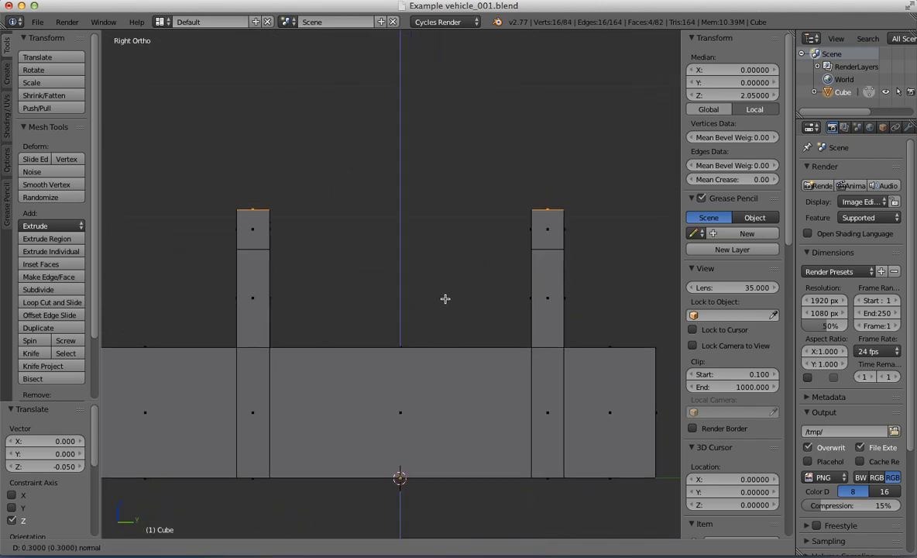
click(445, 298)
click(445, 298)
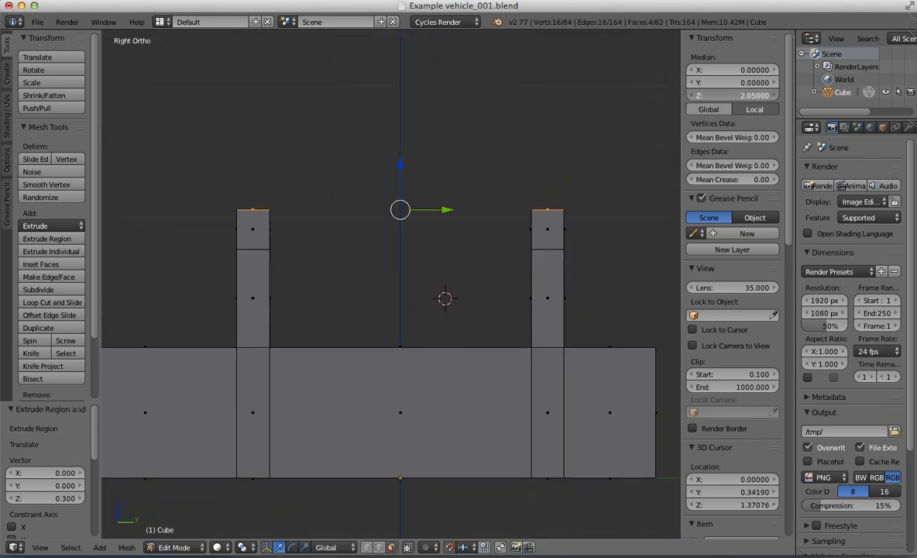
click(749, 98)
text(2.0)
key(Return)
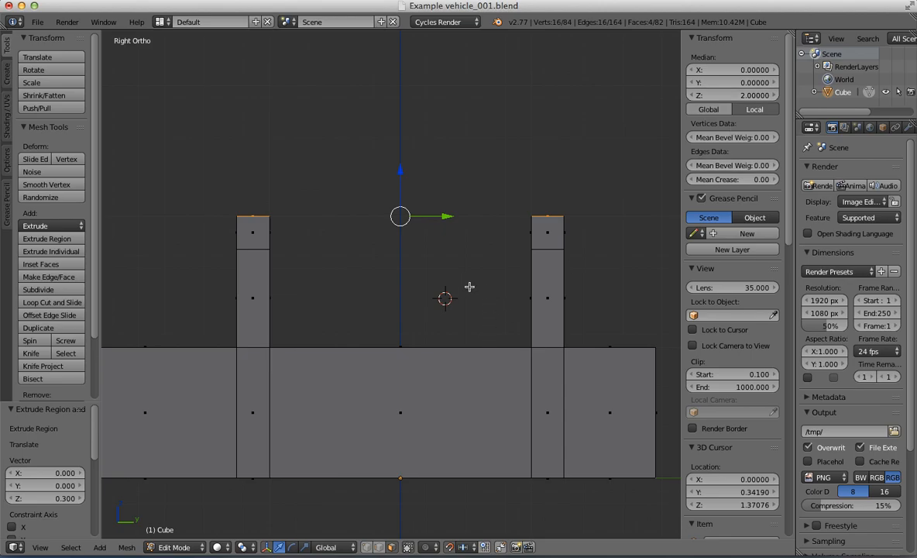
Step: Select the inward-facing X side faces of the four posts' upper segments and delete those faces
middle_drag(469, 284, 430, 250)
right_click(543, 135)
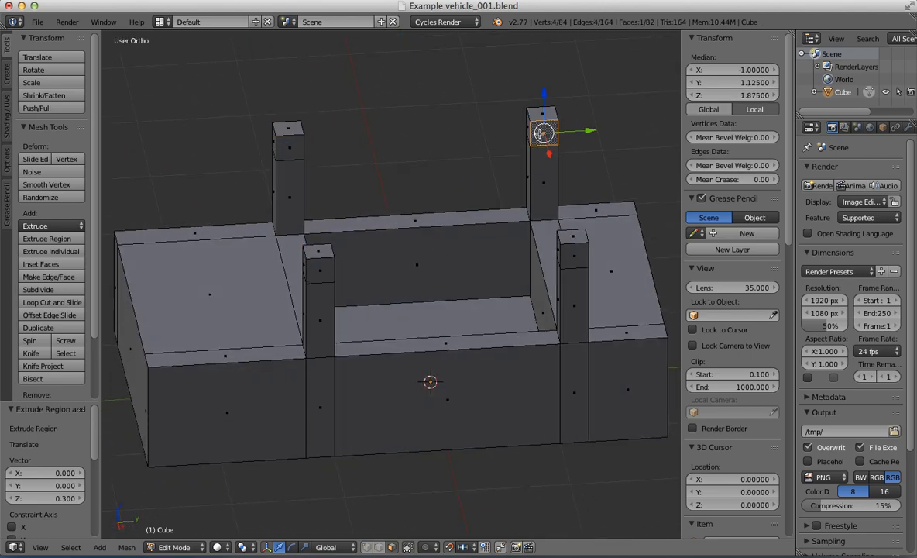
middle_drag(542, 134, 335, 155)
shift+right_click(347, 135)
middle_drag(330, 148, 313, 152)
key(x)
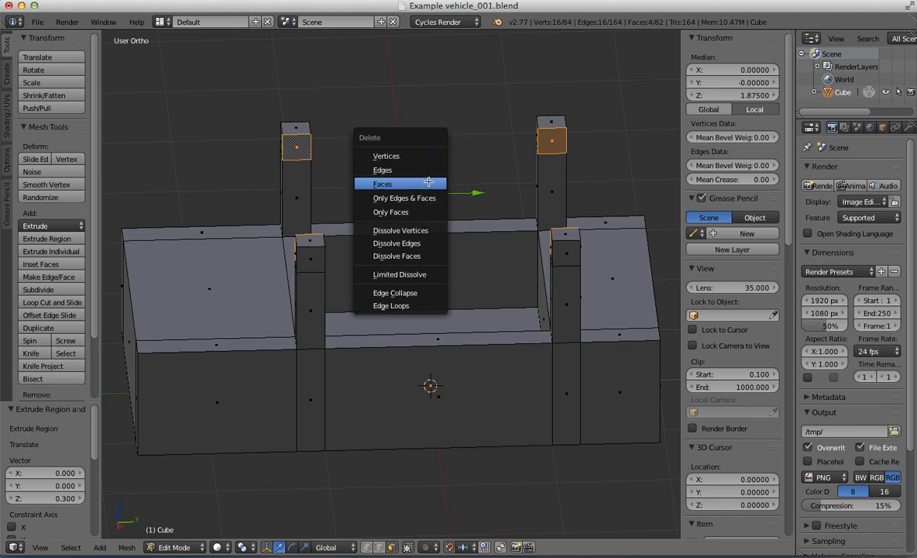
click(429, 181)
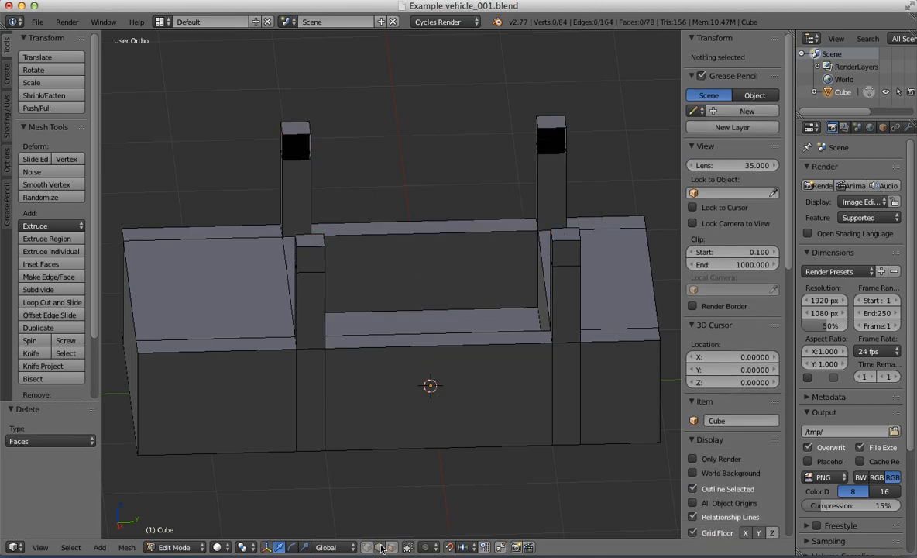
Step: Select the open edge loops on the two -Y posts and join them into a crossbar with Bridge Edge Loops
alt+right_click(296, 134)
middle_drag(296, 134, 414, 205)
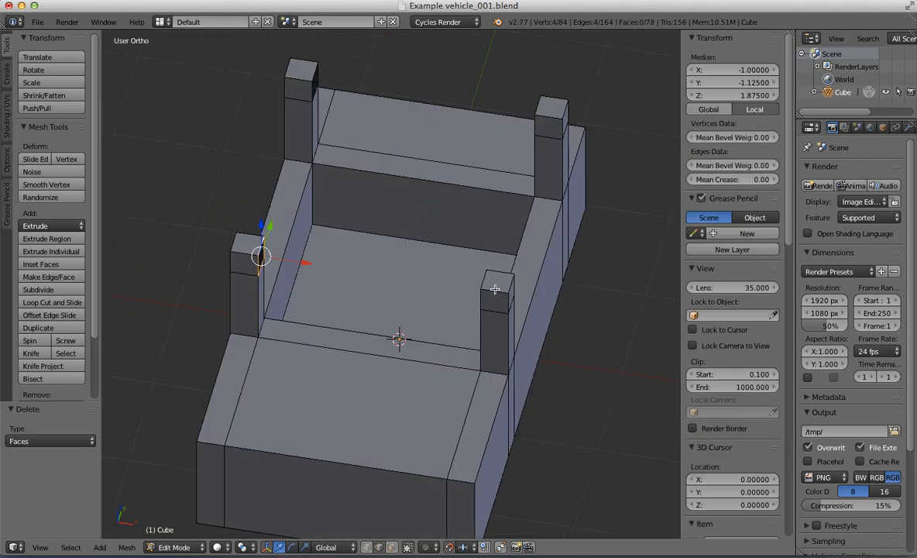
key(w)
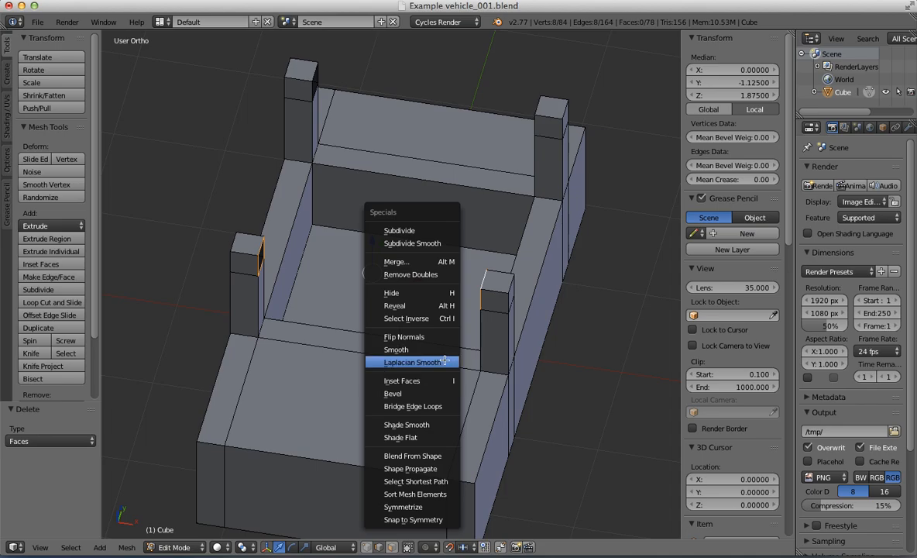
click(442, 407)
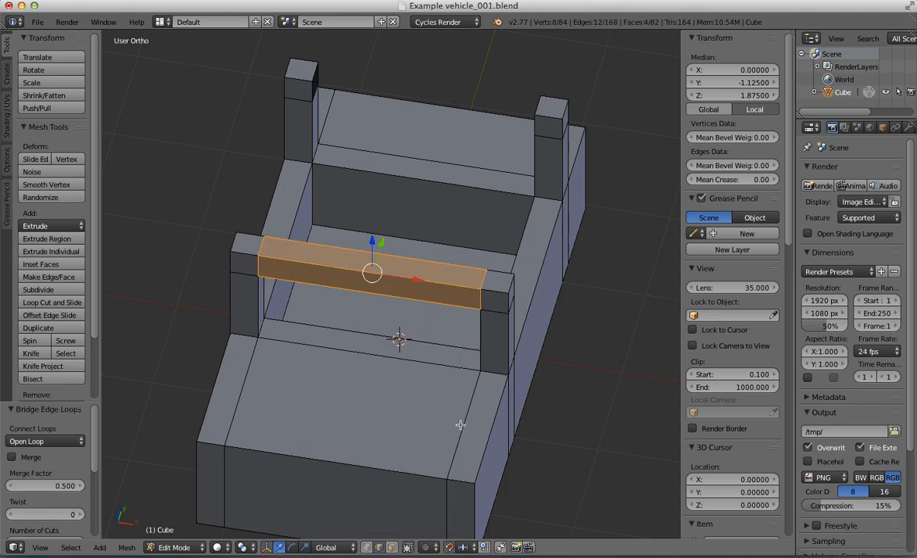
Step: Select the open edge loops on the two +Y posts and join them into a crossbar with Bridge Edge Loops
alt+right_click(540, 109)
middle_drag(480, 120, 463, 147)
key(w)
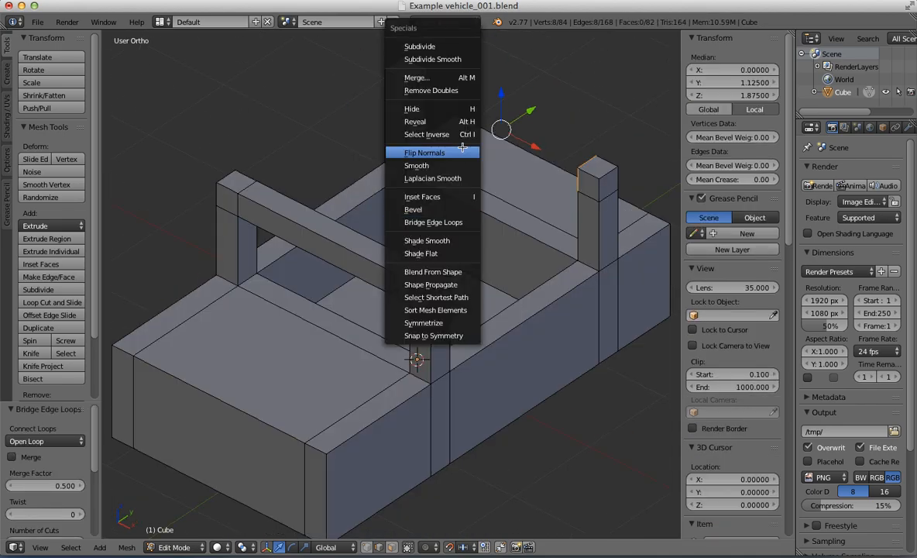
click(454, 220)
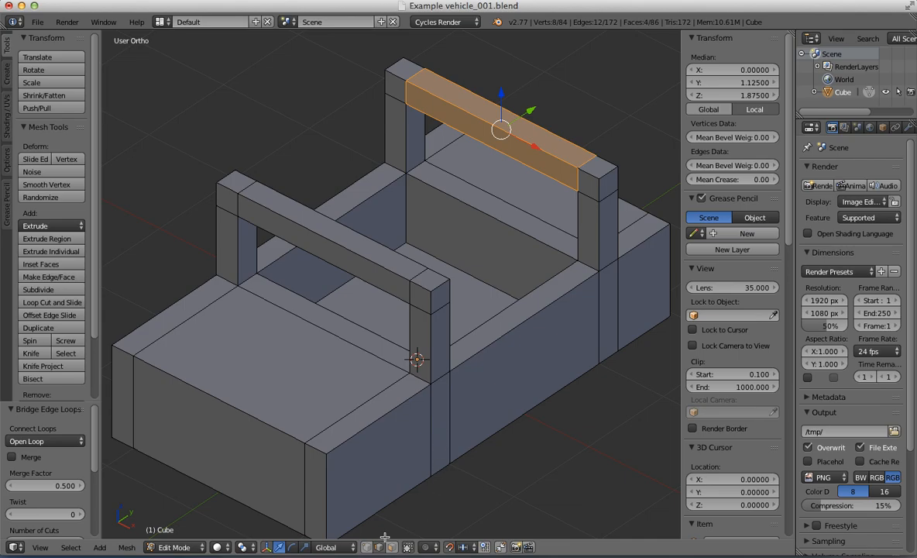
Step: Select the inward-facing Y side faces of the four posts' upper segments and delete those faces
right_click(589, 203)
middle_drag(590, 201, 401, 169)
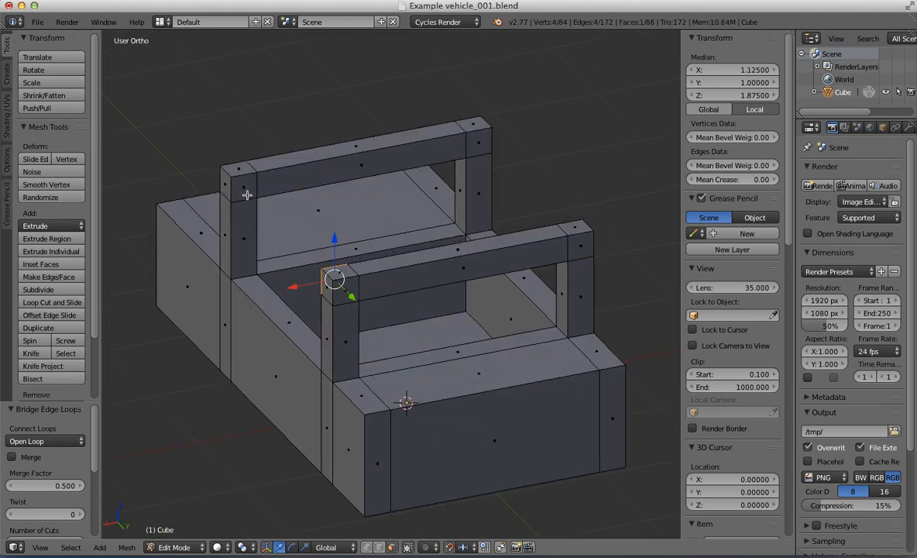
shift+right_click(480, 150)
middle_drag(480, 149, 643, 152)
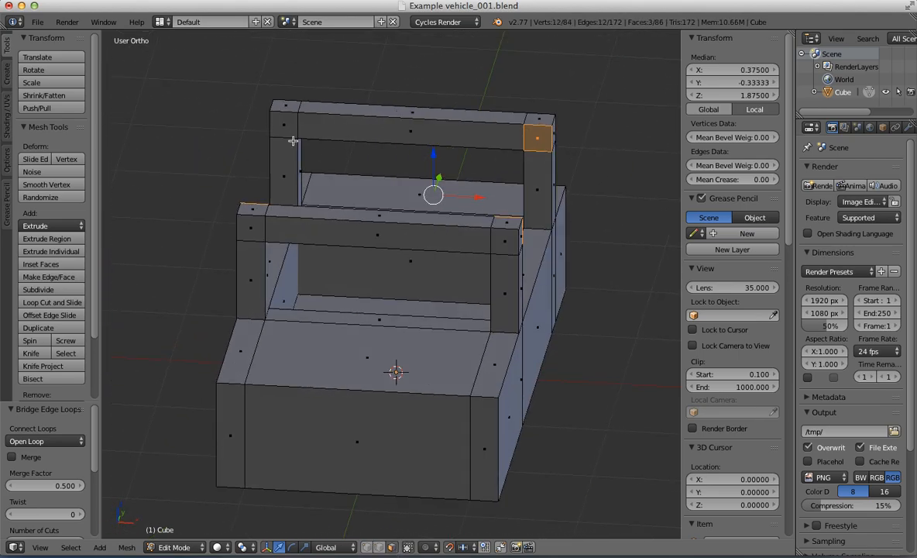
key(x)
click(448, 245)
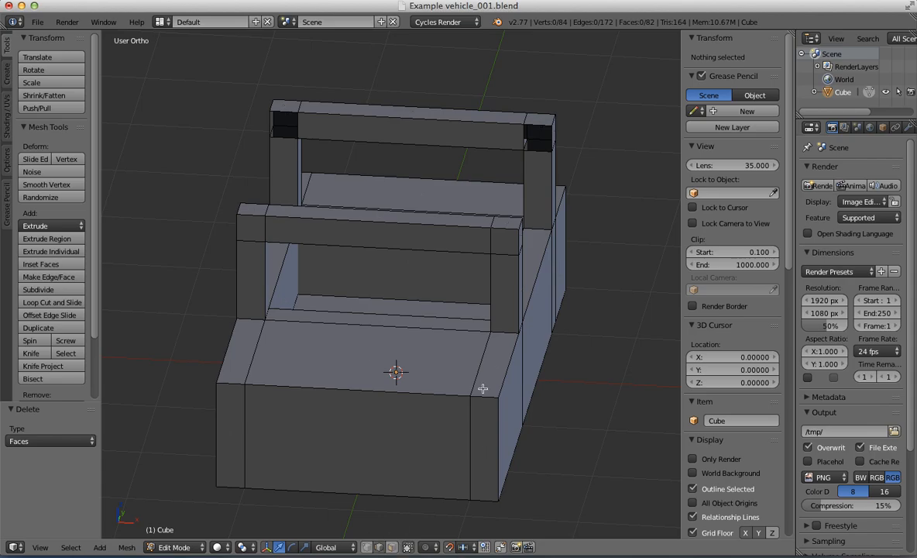
Step: Select the open edge loops on the two +X posts and join them into a side rail with Bridge Edge Loops
alt+right_click(536, 124)
middle_drag(536, 133, 241, 185)
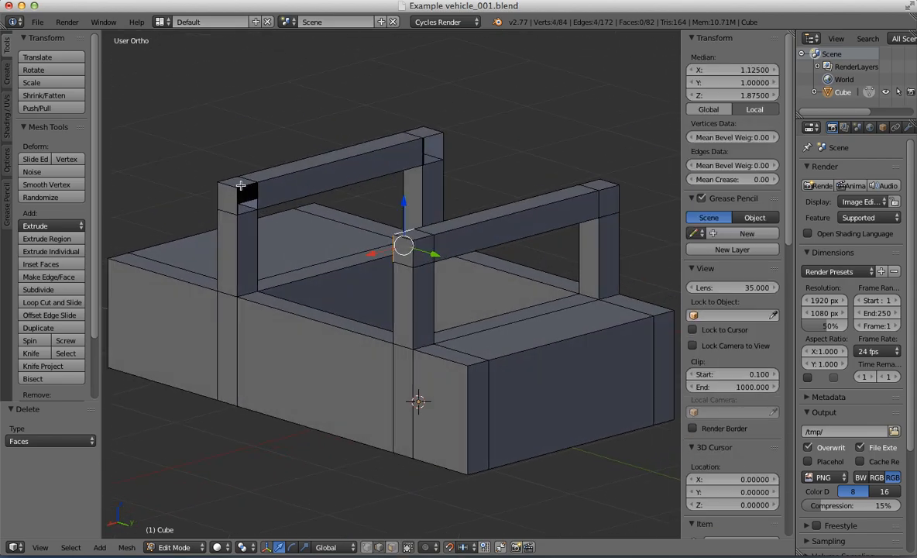
key(w)
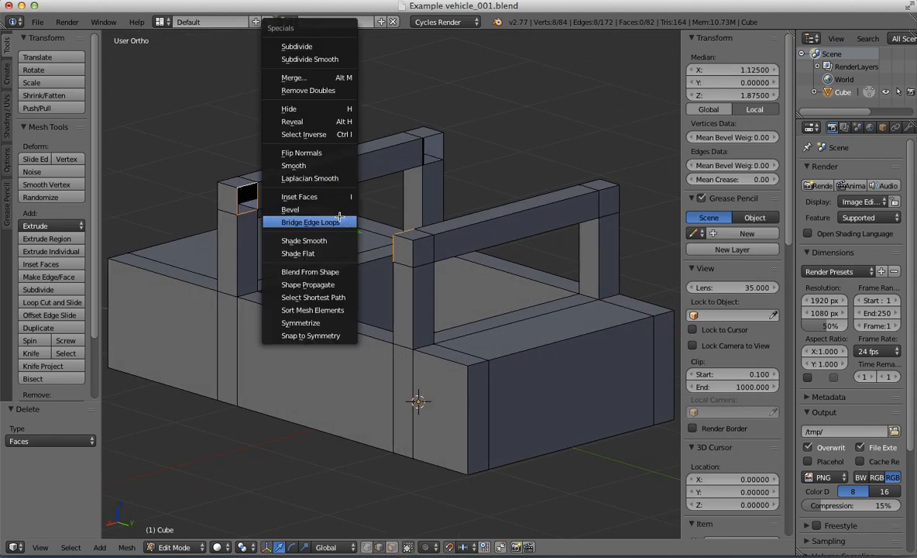
click(310, 222)
Step: Select the open edge loops on the two -X posts and join them into a side rail with Bridge Edge Loops
alt+right_click(430, 143)
middle_drag(430, 144, 492, 142)
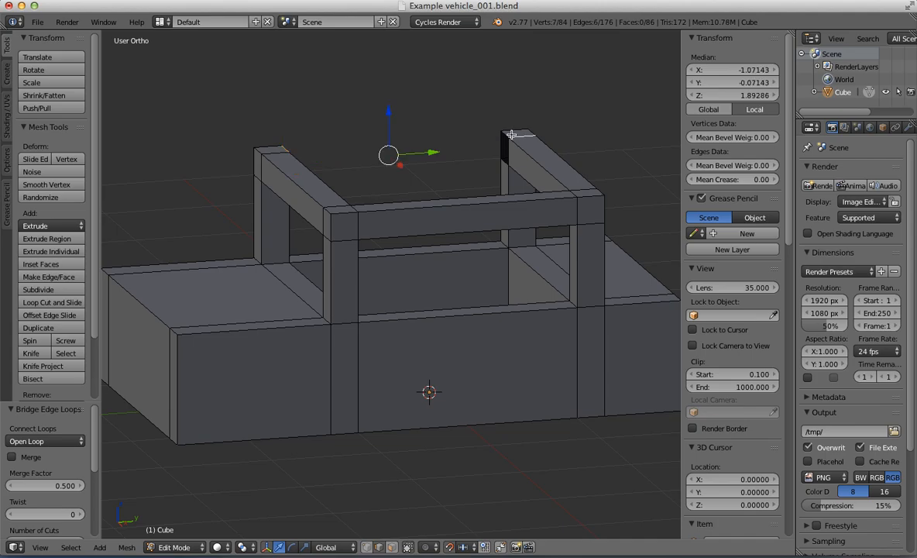
shift+right_click(510, 141)
key(w)
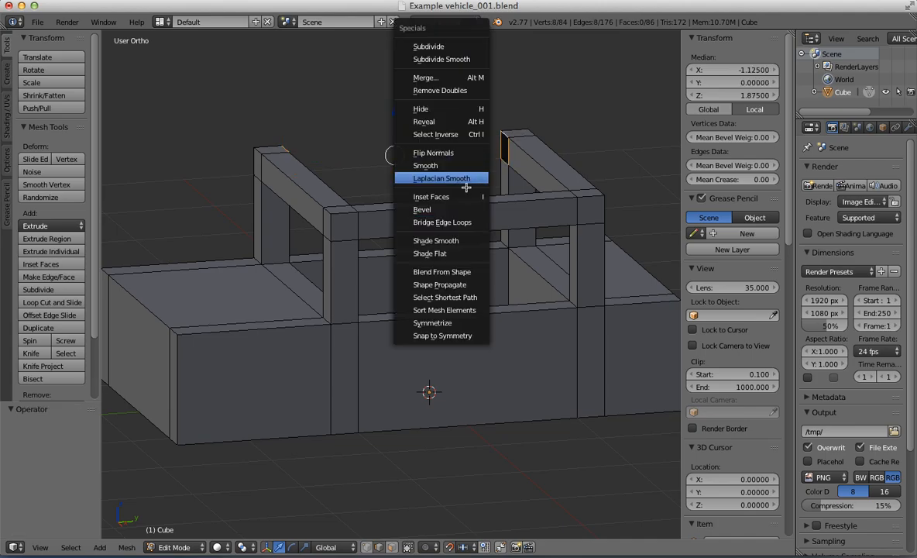
click(459, 222)
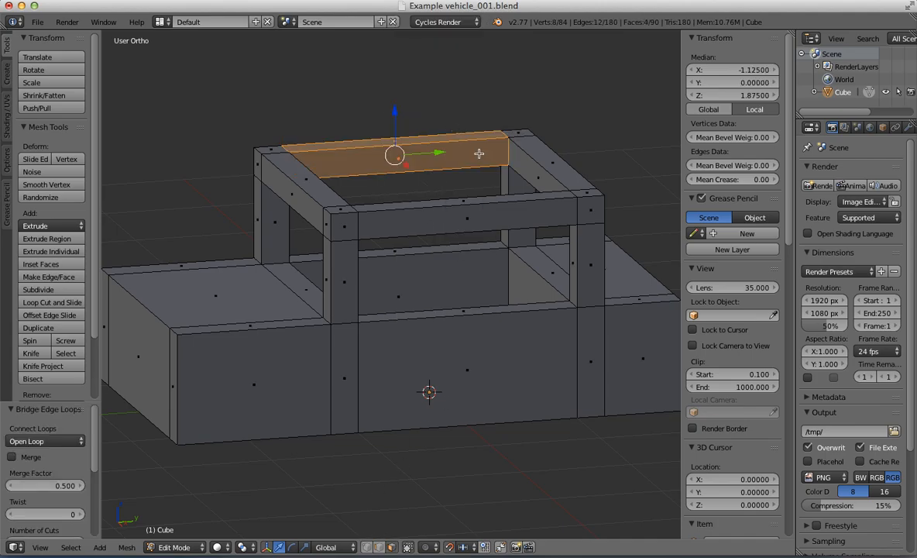
Step: Delete the four inner side faces of the roof frame and fill its lower opening with a face
key(x)
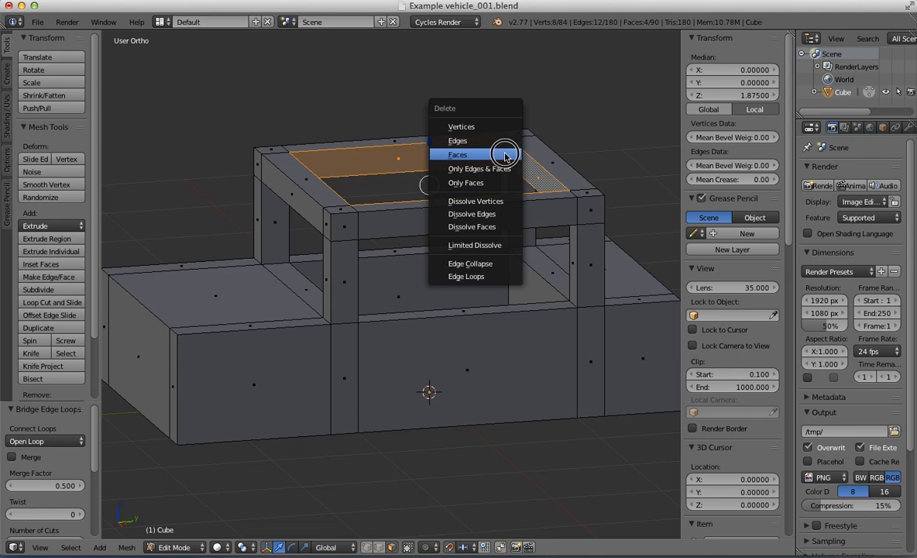
click(506, 156)
alt+right_click(533, 181)
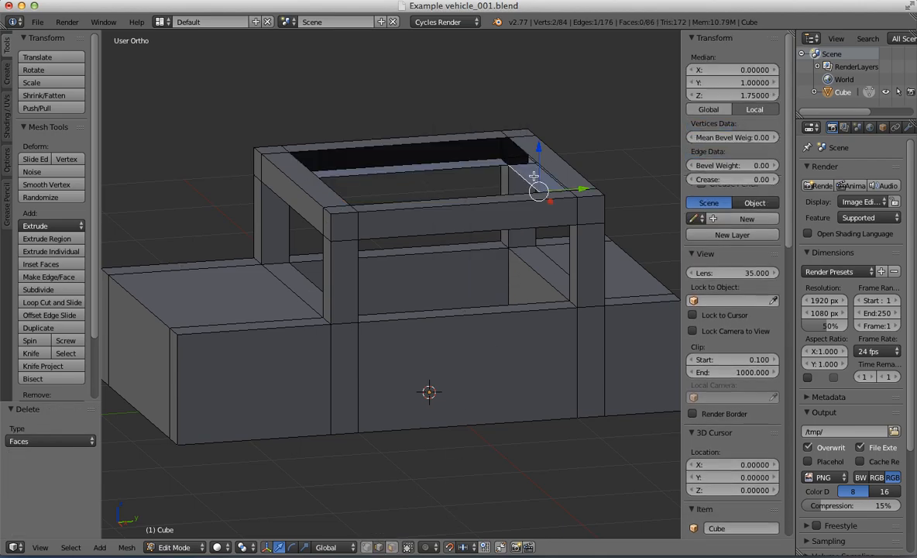
key(f)
alt+right_click(539, 159)
key(a)
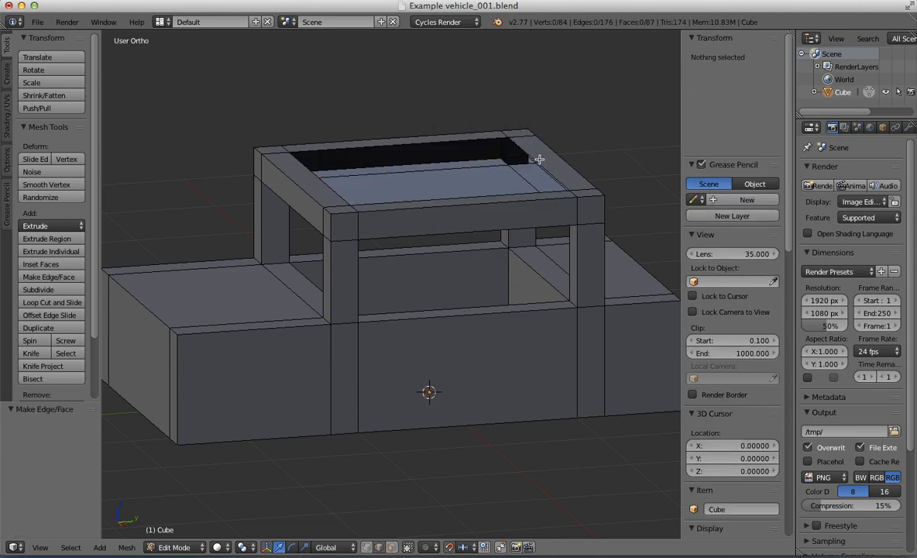
Step: Fill the upper opening of the roof frame with a face at the top edges
alt+right_click(539, 159)
scroll(539, 159, down, 2)
key(f)
middle_drag(446, 192, 479, 198)
scroll(479, 198, down, 2)
key(KP_3)
scroll(421, 223, up, 3)
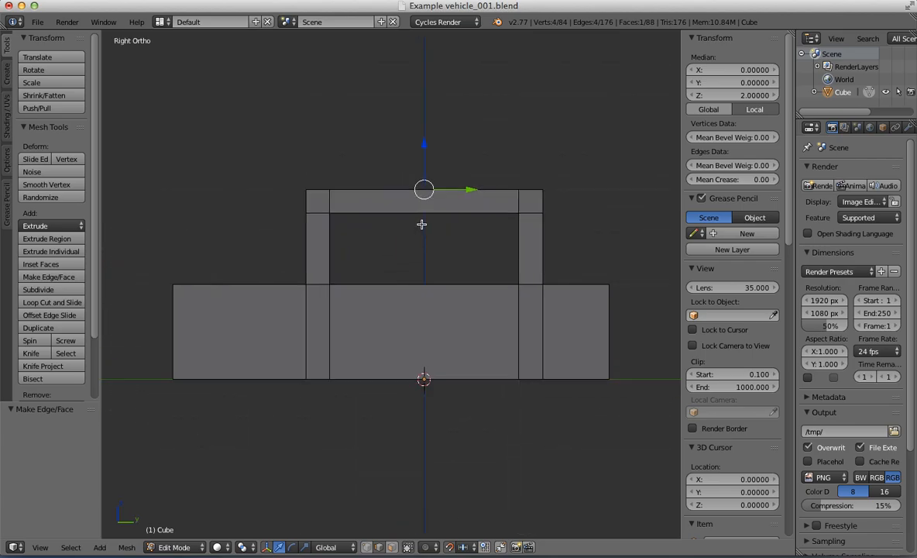
key(Tab)
middle_drag(421, 223, 443, 434)
key(Tab)
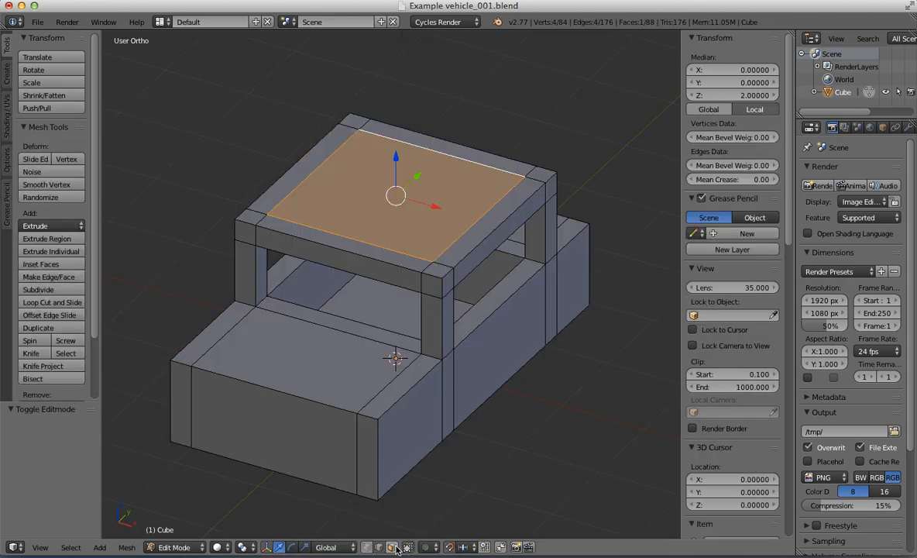
Step: Select all faces of the front (-Y) roof crossbar, including its corner blocks, and move them 0.4 units along Y
right_click(444, 284)
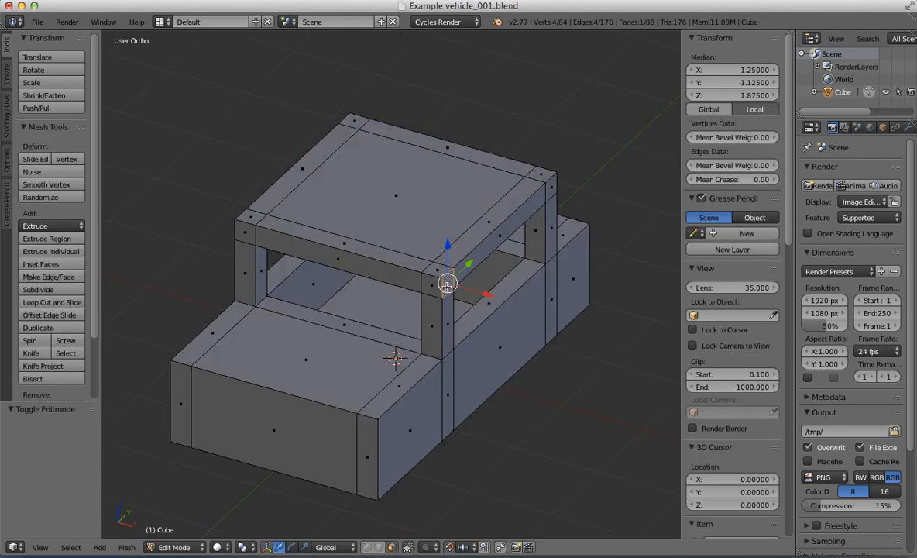
ctrl+right_click(247, 235)
middle_drag(247, 234, 435, 256)
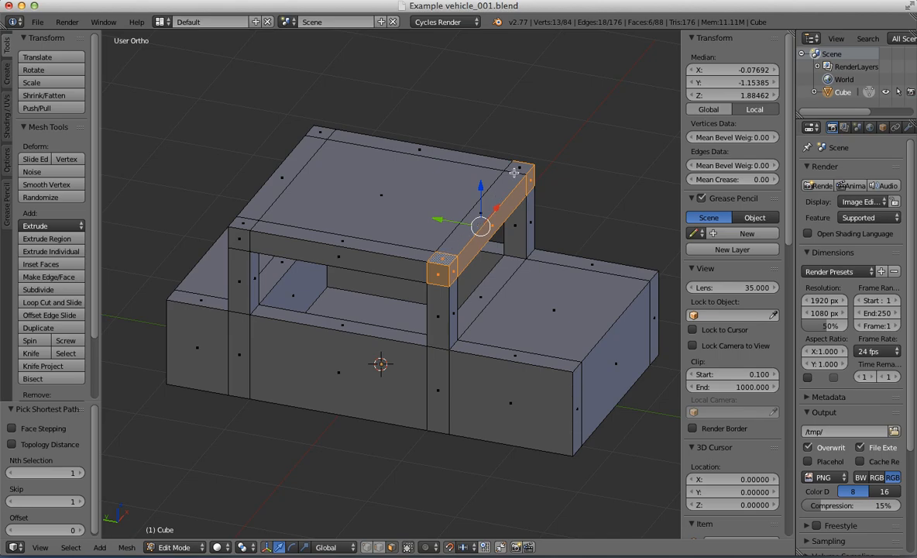
ctrl+right_click(513, 171)
middle_drag(513, 172, 370, 190)
ctrl+right_click(368, 184)
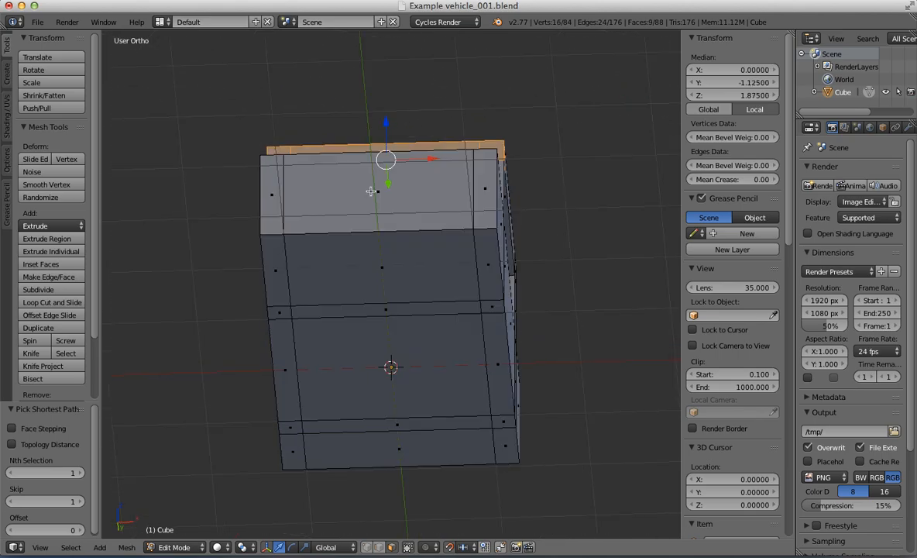
scroll(370, 198, down, 2)
key(KP_3)
scroll(372, 203, up, 2)
ctrl+drag(344, 197, 383, 200)
middle_drag(295, 157, 354, 199)
Step: Select the top faces of the front roof crossbar and move them 0.2 units along Y
right_click(402, 243)
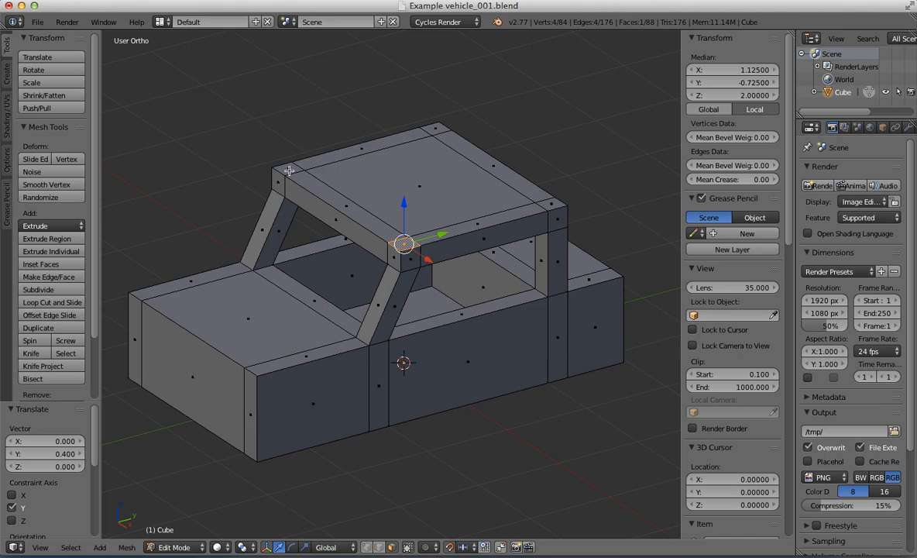
ctrl+right_click(289, 170)
key(KP_3)
ctrl+drag(368, 148, 393, 149)
middle_drag(394, 149, 414, 361)
Step: Add a single horizontal loop cut around the vehicle body and slide it down to Z 0.2
right_click(546, 263)
scroll(507, 248, down, 4)
key(KP_3)
scroll(413, 361, up, 1)
key(ctrl+r)
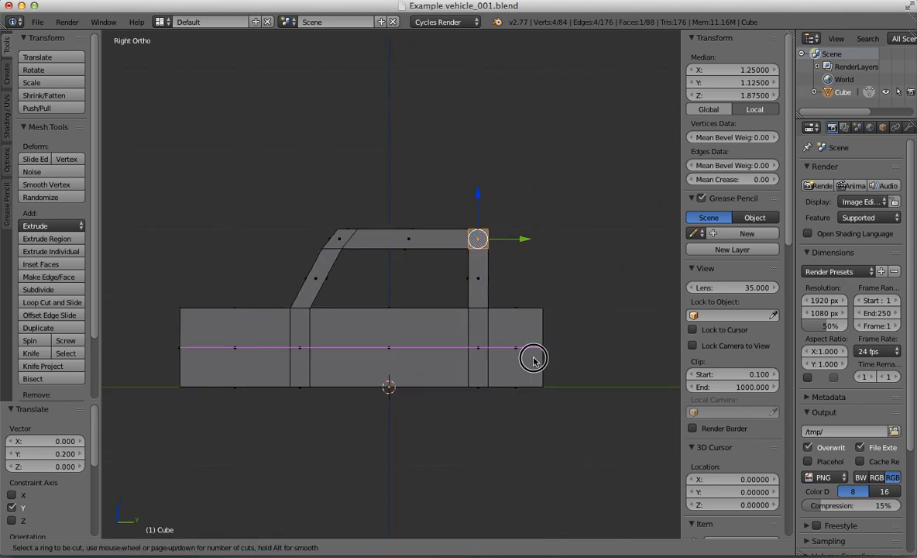
click(532, 358)
click(541, 382)
Step: Select the bottom edges of the body's front end and move them inward 0.1 units along Y
middle_drag(267, 338, 402, 354)
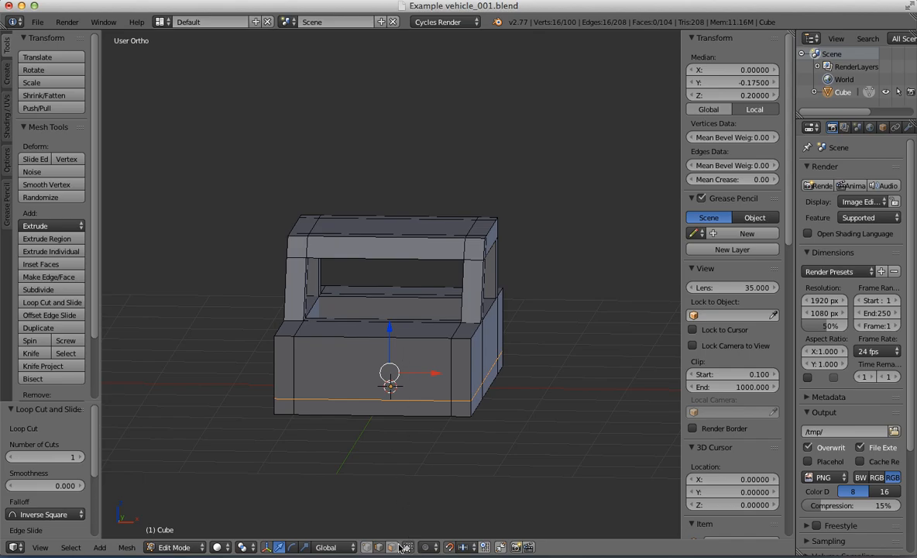
ctrl+right_click(282, 412)
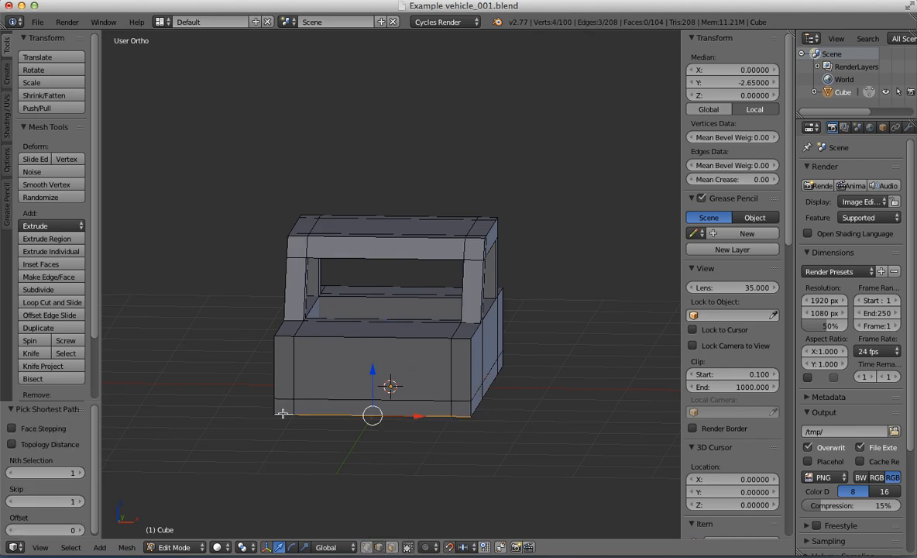
key(KP_3)
shift+middle_drag(277, 399, 411, 337)
drag(346, 333, 352, 335)
Step: Select the bottom edges of the body's rear end and move them inward by -0.1 units along Y
shift+middle_drag(644, 338, 429, 327)
middle_drag(538, 329, 480, 349)
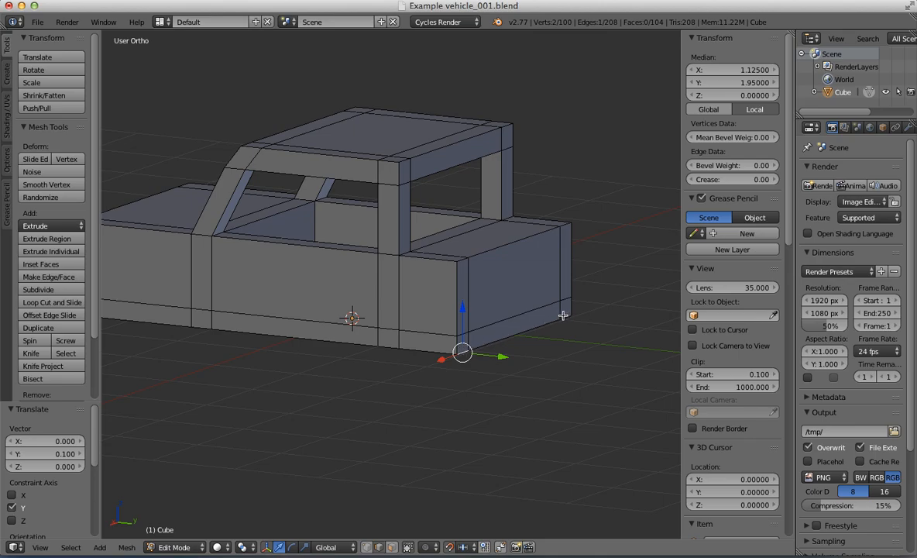
ctrl+right_click(523, 291)
key(KP_3)
drag(464, 354, 454, 357)
middle_drag(454, 357, 380, 294)
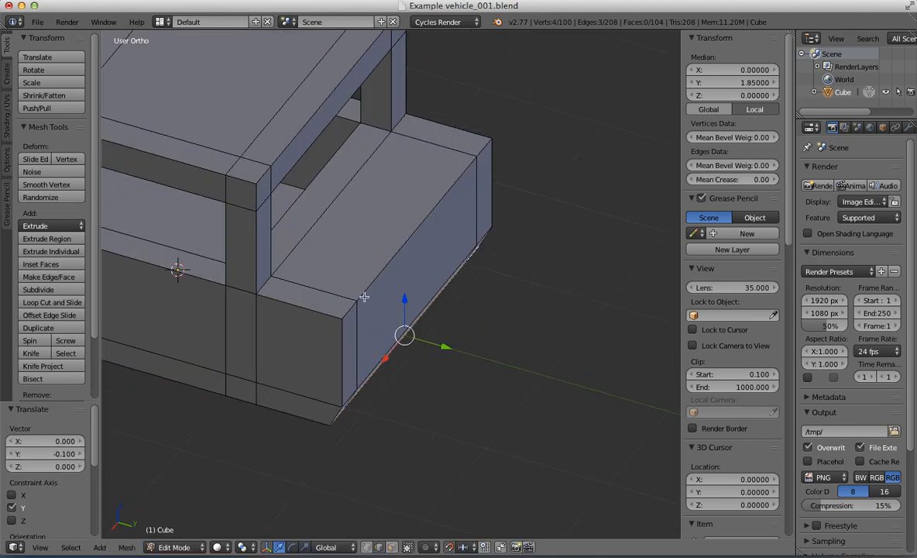
Step: Select the upper edges of the body's rear end and move them inward by -0.01 units along Y
ctrl+right_click(482, 156)
key(KP_3)
scroll(485, 148, up, 3)
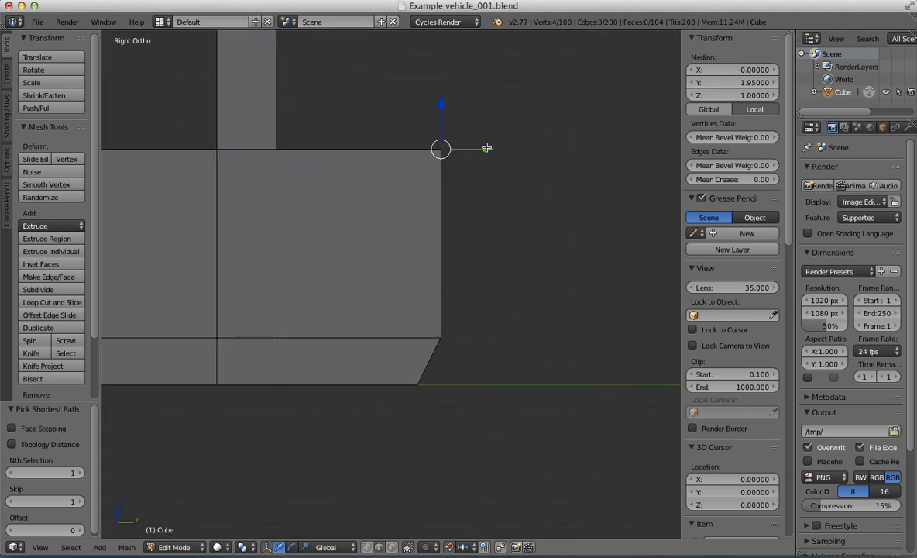
scroll(474, 356, up, 4)
shift+middle_drag(485, 147, 407, 153)
scroll(456, 260, up, 6)
shift+middle_drag(457, 81, 443, 301)
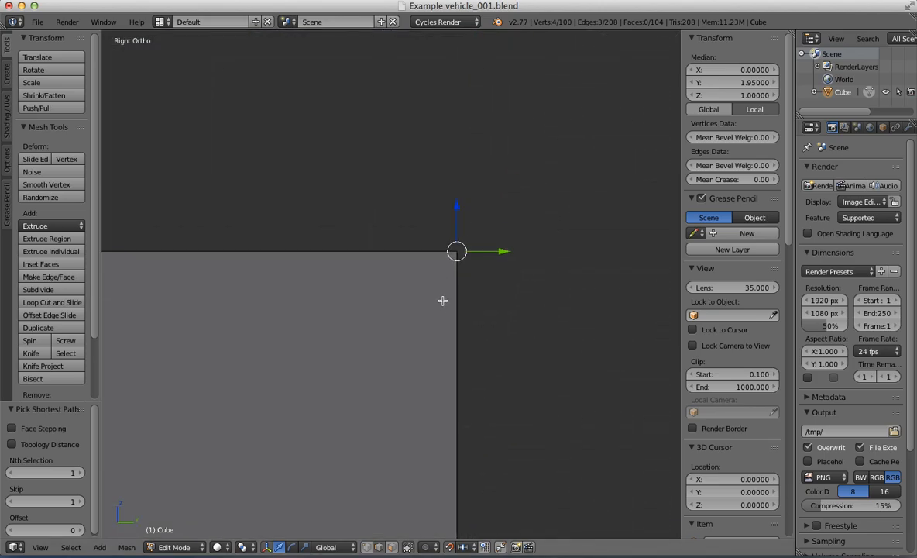
drag(500, 256, 484, 253)
scroll(483, 253, down, 9)
Step: Select the upper edges of the body's front end and move them inward 0.01 units along Y
shift+middle_drag(333, 303, 436, 217)
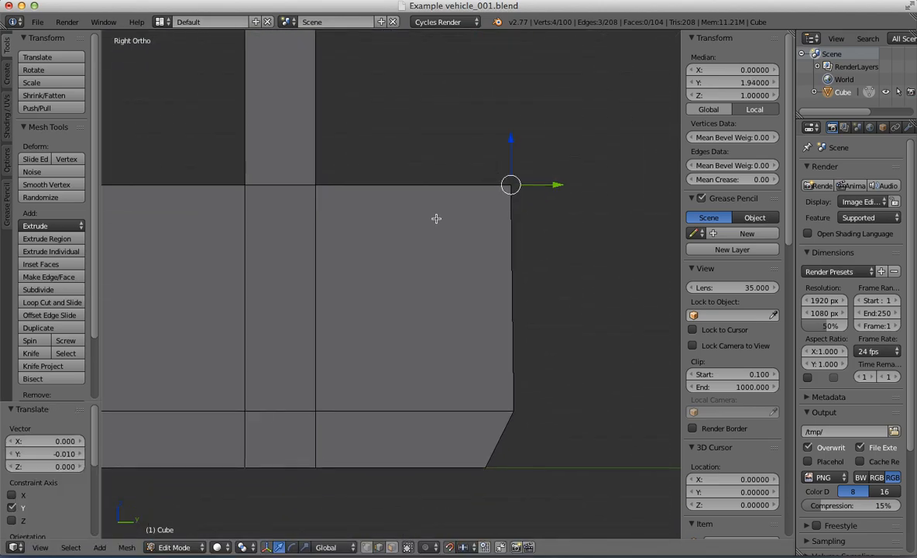
scroll(436, 217, down, 6)
middle_drag(349, 227, 466, 253)
scroll(324, 292, up, 2)
shift+middle_drag(312, 352, 432, 325)
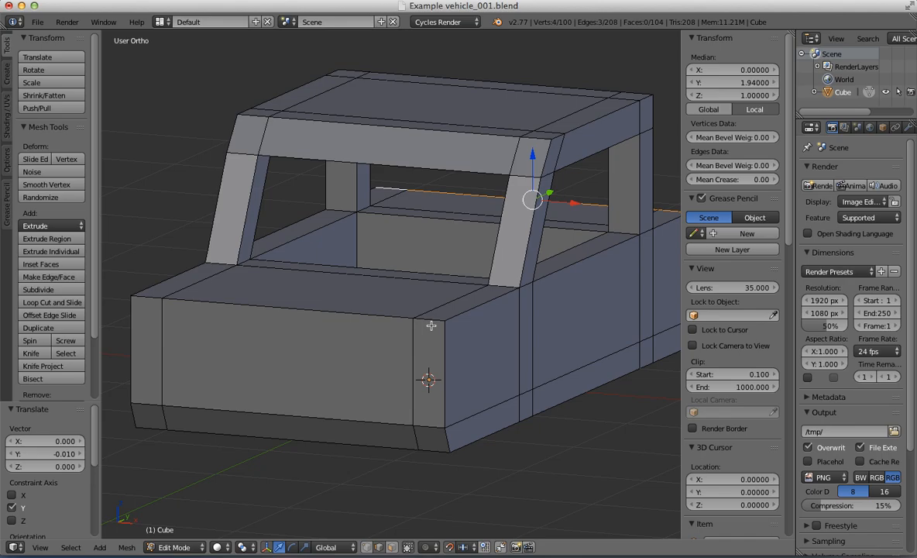
ctrl+click(191, 295)
key(KP_3)
scroll(268, 211, up, 5)
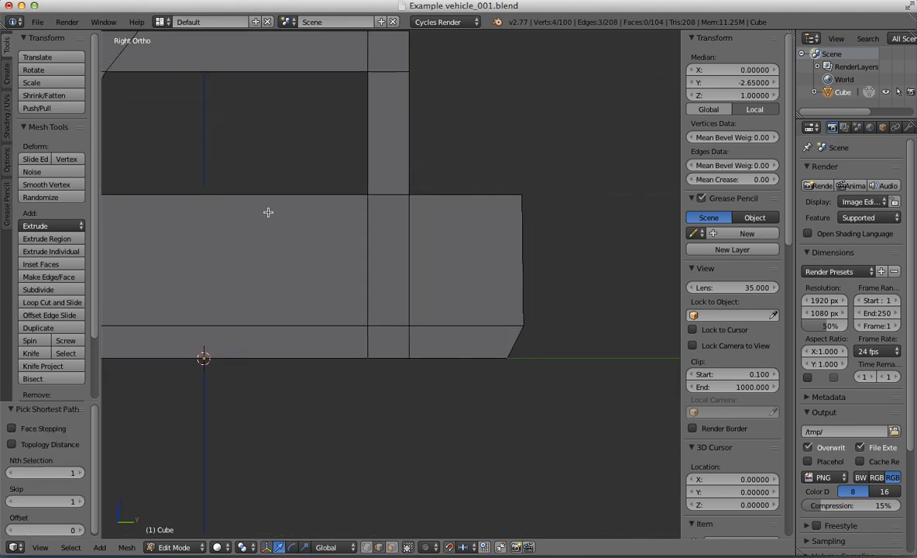
shift+middle_drag(116, 194, 481, 207)
scroll(520, 241, up, 7)
shift+middle_drag(255, 183, 381, 279)
ctrl+drag(378, 254, 395, 255)
scroll(414, 249, down, 15)
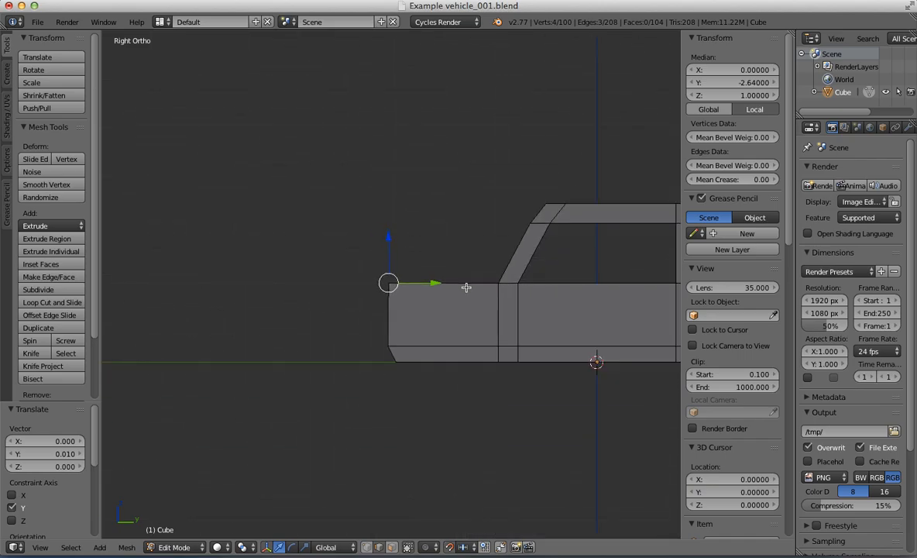
Step: Select the two outer side edges of the hood and lower them 0.1 units along Z
middle_drag(466, 288, 487, 300)
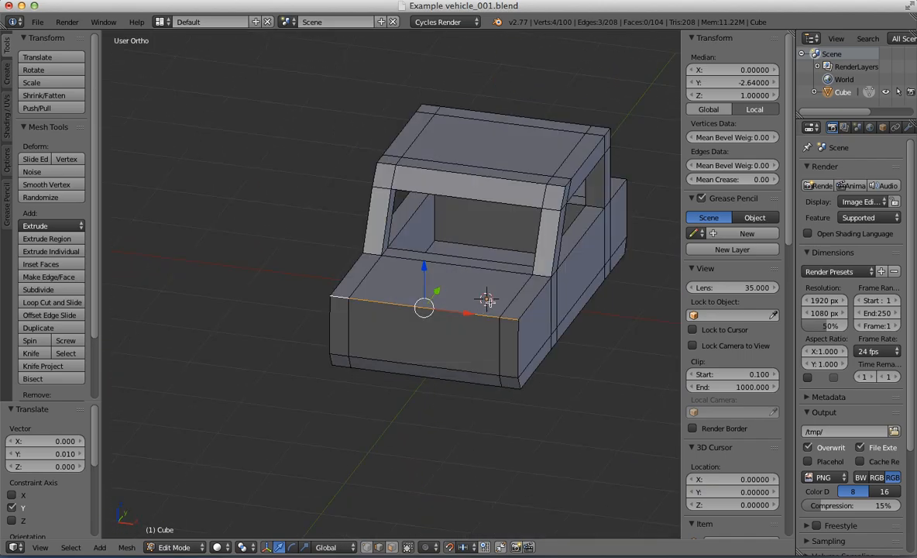
shift+right_click(357, 275)
key(KP_1)
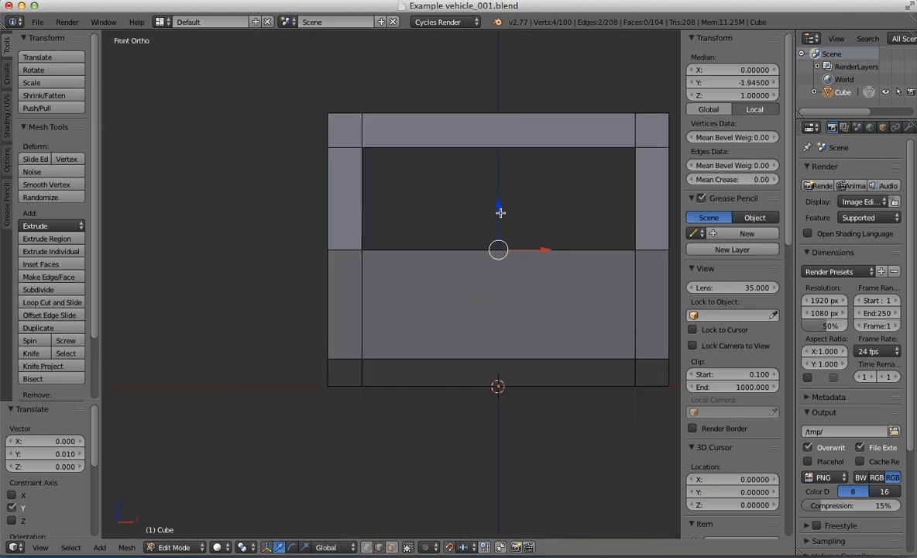
ctrl+drag(500, 213, 501, 226)
Step: Select the two outer side edges of the rear deck and lower them 0.1 units along Z
middle_drag(501, 226, 258, 316)
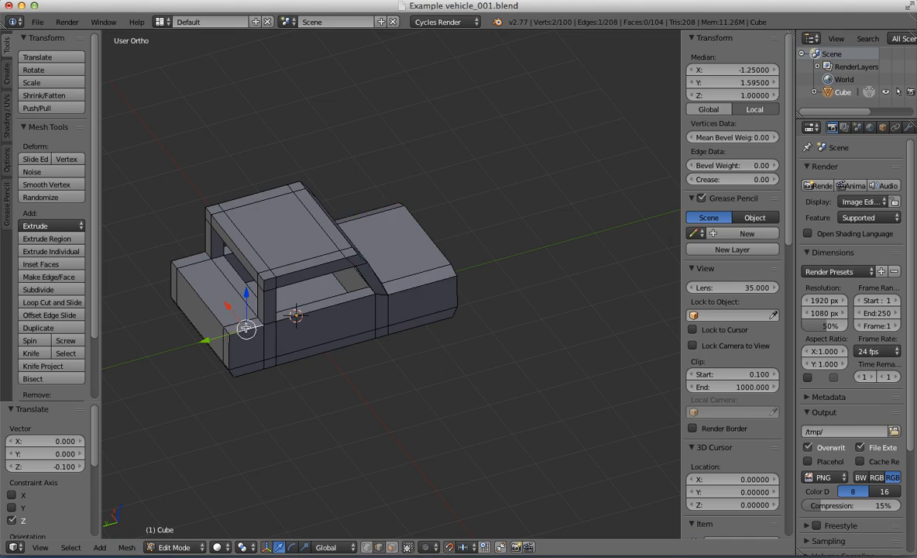
key(ctrl+KP_1)
scroll(317, 255, up, 8)
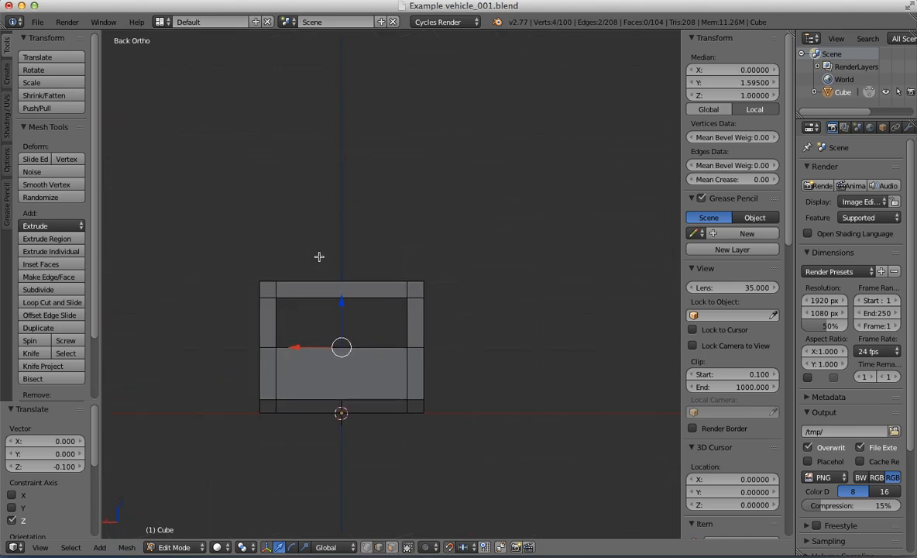
ctrl+drag(454, 236, 455, 252)
scroll(375, 227, down, 7)
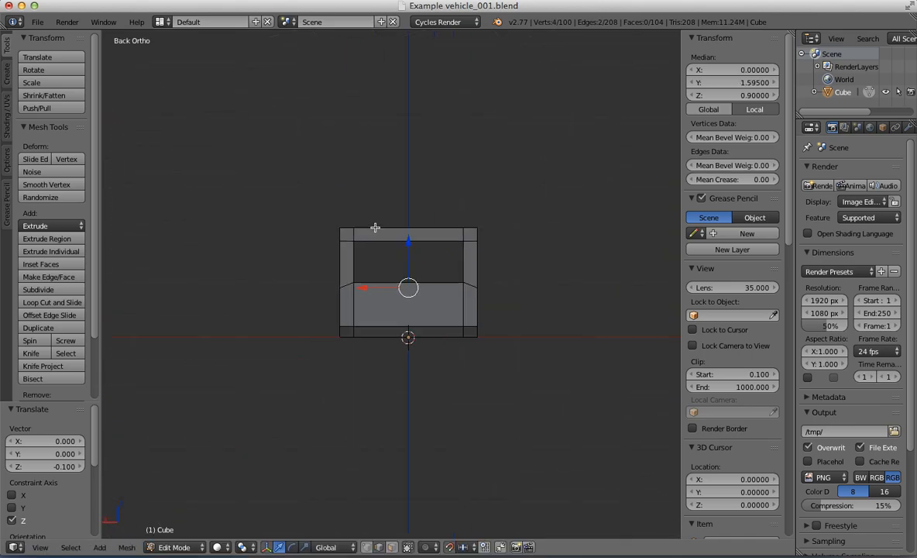
Step: Leave mesh editing and examine the overall shape of the vehicle from several angles
middle_drag(375, 227, 565, 271)
key(Tab)
scroll(478, 268, down, 5)
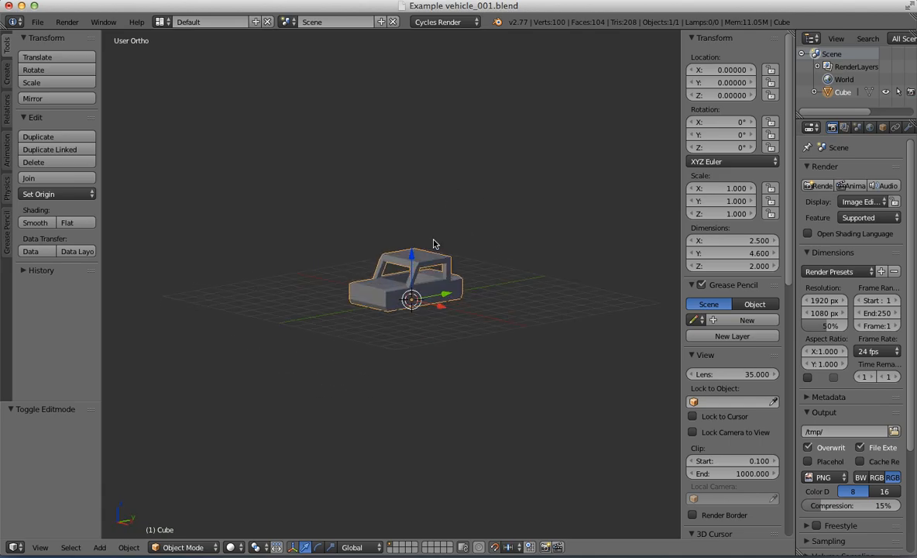
scroll(426, 263, up, 7)
middle_drag(426, 264, 483, 268)
scroll(401, 251, down, 6)
key(KP_5)
scroll(430, 263, up, 4)
scroll(483, 267, down, 4)
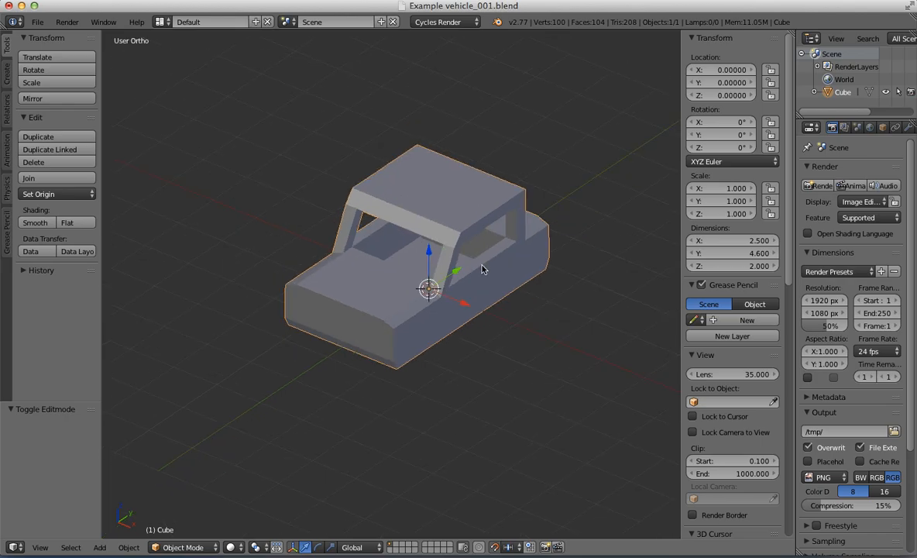
Step: Hide both side panels of the viewport and rename the vehicle body object as Model_Source
key(KP_3)
scroll(370, 243, up, 5)
scroll(407, 261, down, 4)
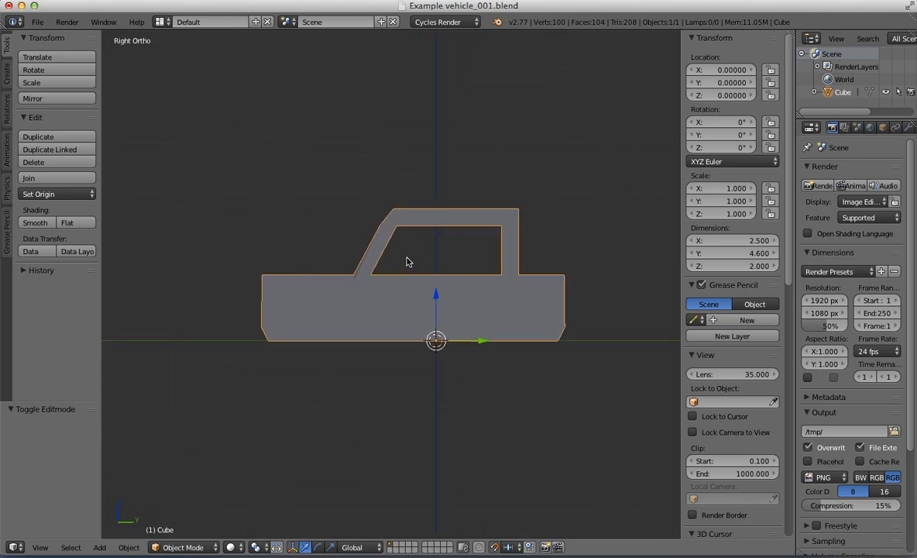
key(n)
key(t)
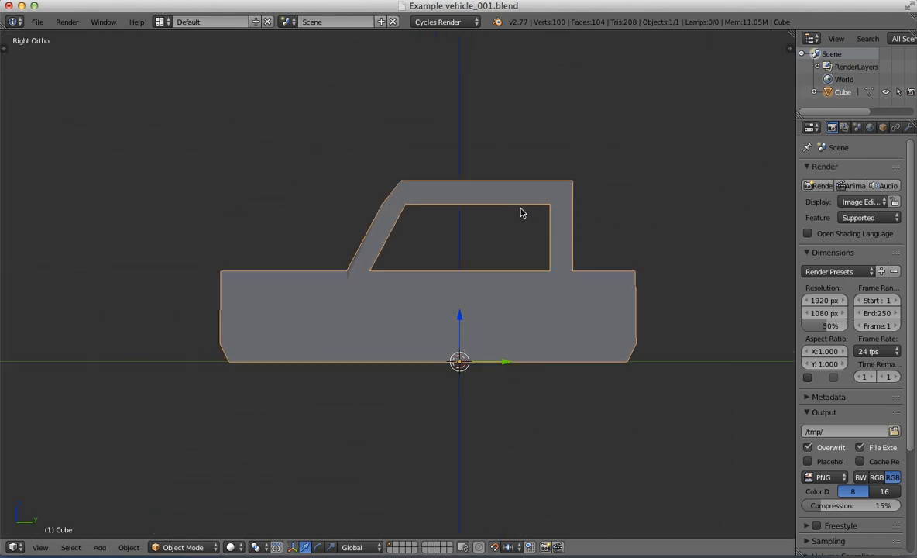
right_click(842, 93)
click(786, 207)
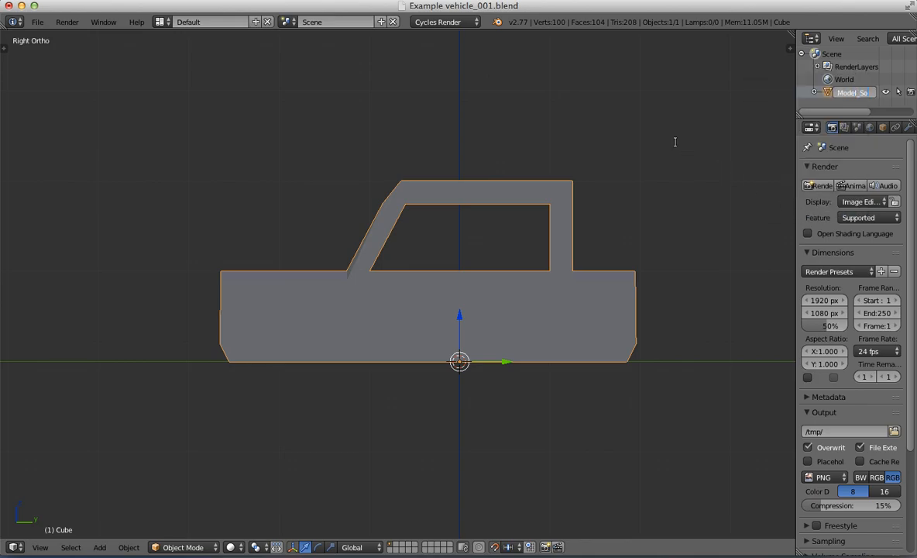
key(Return)
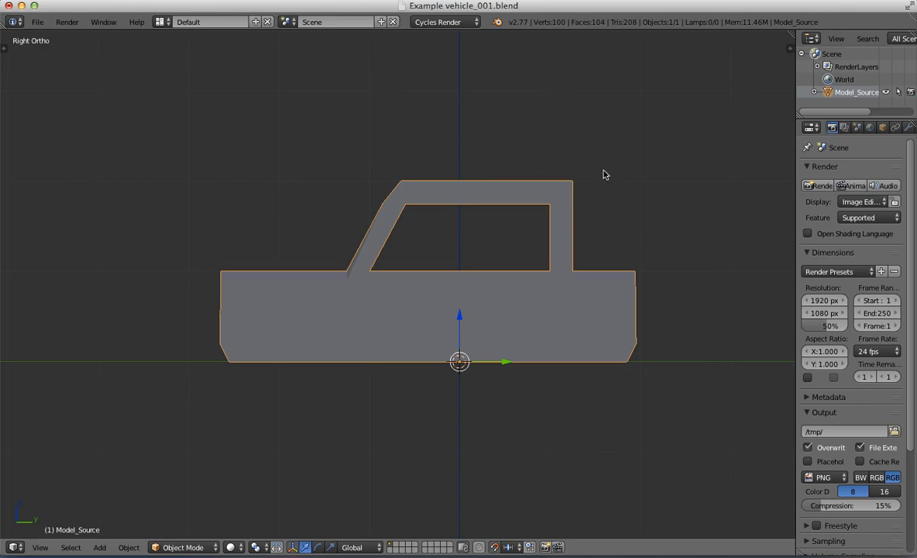
Step: Move the vehicle body to a layer in the second layer group and show that layer
key(m)
click(748, 328)
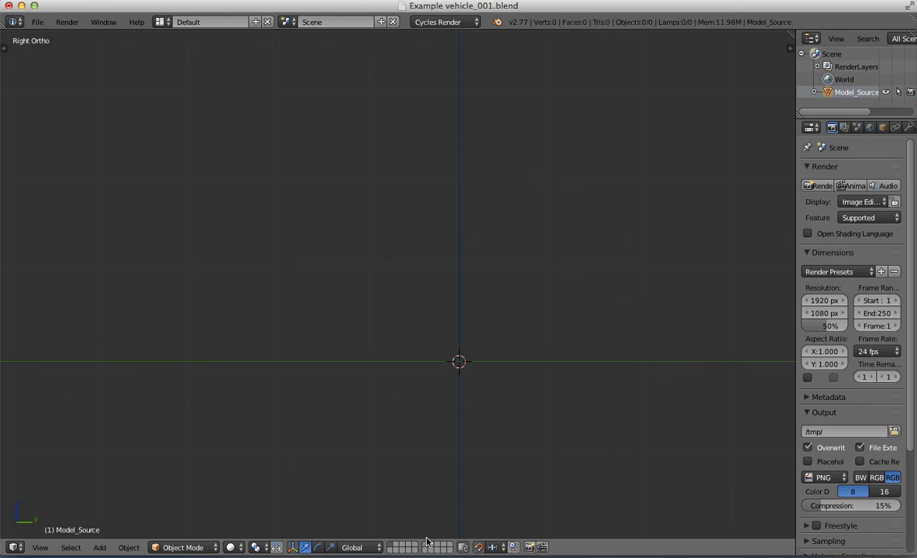
click(425, 547)
Step: Clear the mesh selection and examine the body's shape from the side and several other angles
middle_drag(423, 290, 337, 312)
scroll(488, 319, down, 3)
key(Tab)
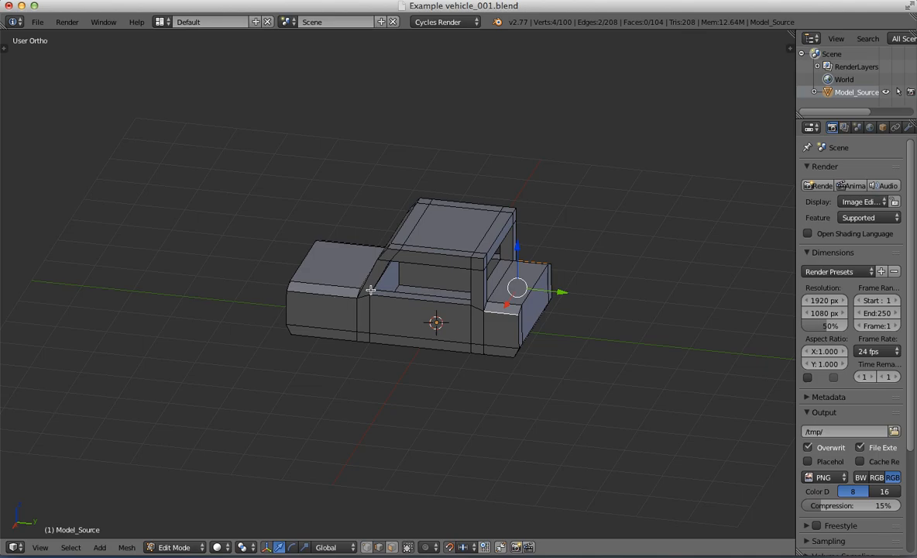
middle_drag(368, 288, 626, 138)
middle_drag(659, 54, 472, 321)
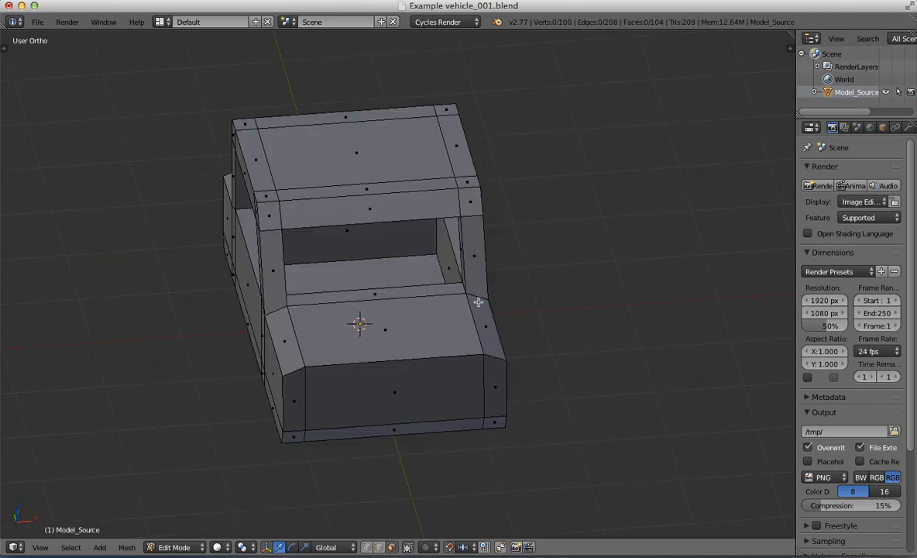
key(a)
key(a)
scroll(559, 274, down, 3)
key(KP_3)
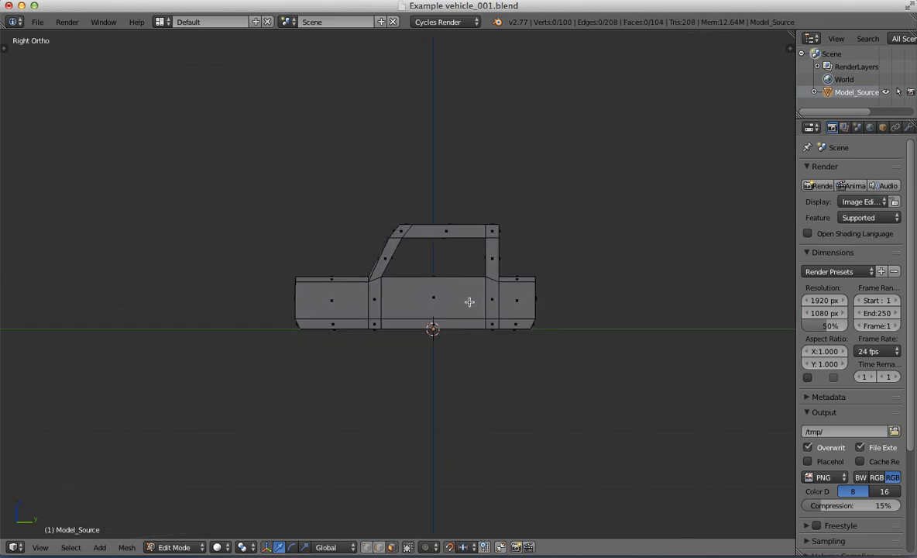
scroll(469, 301, up, 3)
middle_drag(395, 254, 372, 225)
key(KP_3)
scroll(432, 267, up, 2)
key(Tab)
scroll(467, 268, down, 5)
scroll(465, 293, up, 3)
scroll(364, 233, up, 2)
middle_drag(345, 249, 418, 304)
Step: Lower the front upper edges of the hood slightly along Z so that the hood slopes forward
key(Tab)
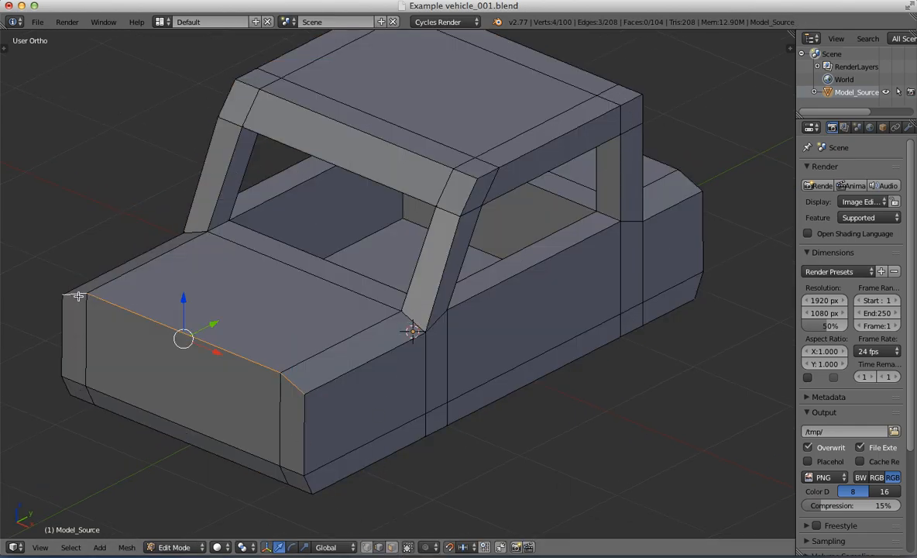
key(KP_3)
scroll(226, 278, up, 5)
shift+middle_drag(229, 176, 395, 158)
drag(238, 151, 239, 184)
scroll(402, 191, down, 8)
Step: Select the rear upper edges of the rear deck and lower them slightly along Z
shift+middle_drag(649, 219, 458, 221)
scroll(458, 220, up, 6)
middle_drag(519, 209, 413, 256)
right_click(436, 381)
shift+middle_drag(604, 313, 438, 263)
key(KP_3)
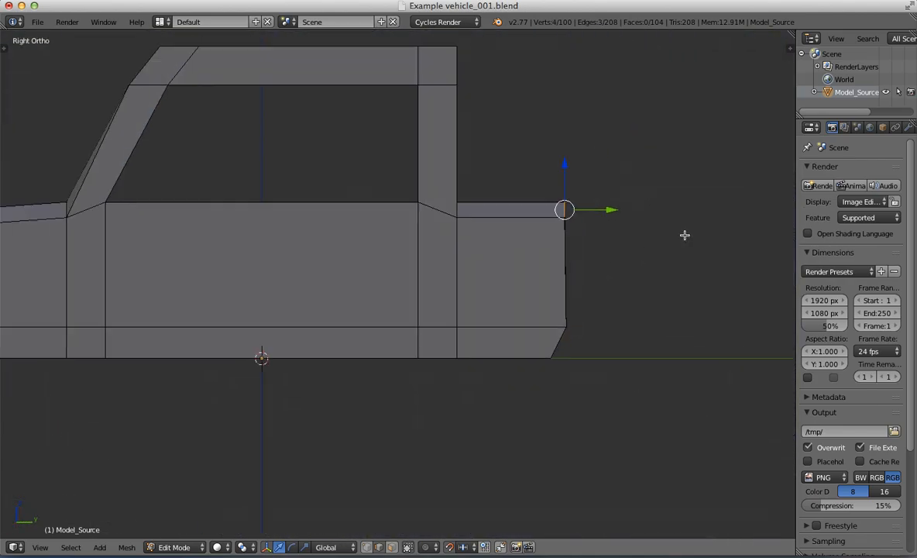
shift+middle_drag(684, 235, 526, 250)
scroll(526, 249, up, 1)
scroll(576, 217, up, 5)
drag(596, 217, 596, 226)
scroll(424, 248, down, 5)
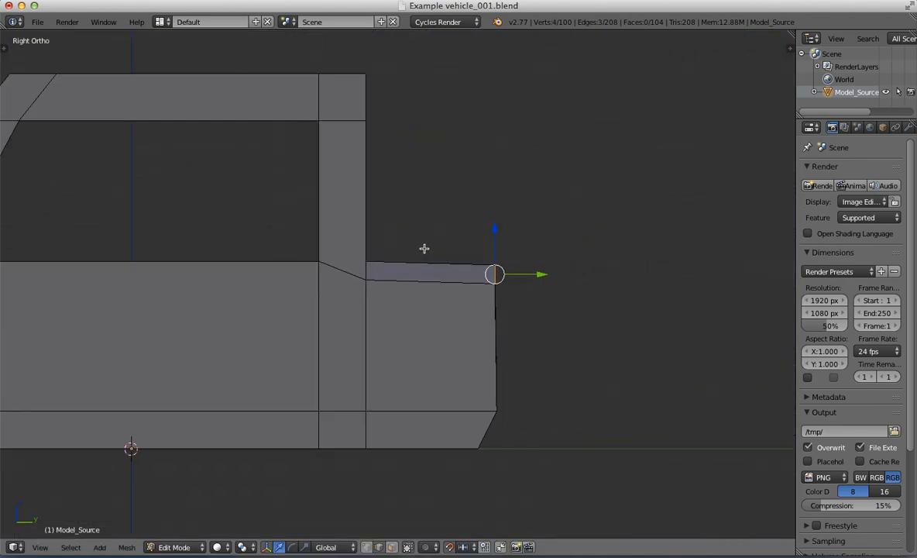
Step: Leave mesh editing and examine the sloped hood and rear deck from several angles
shift+middle_drag(354, 244, 624, 230)
key(Tab)
middle_drag(338, 224, 430, 246)
scroll(497, 267, down, 4)
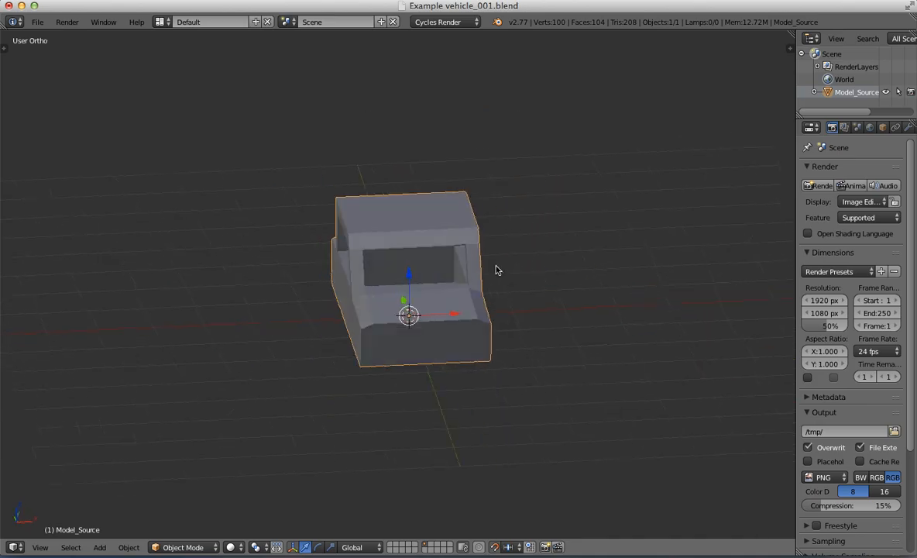
middle_drag(497, 267, 423, 242)
key(KP_3)
scroll(388, 241, up, 2)
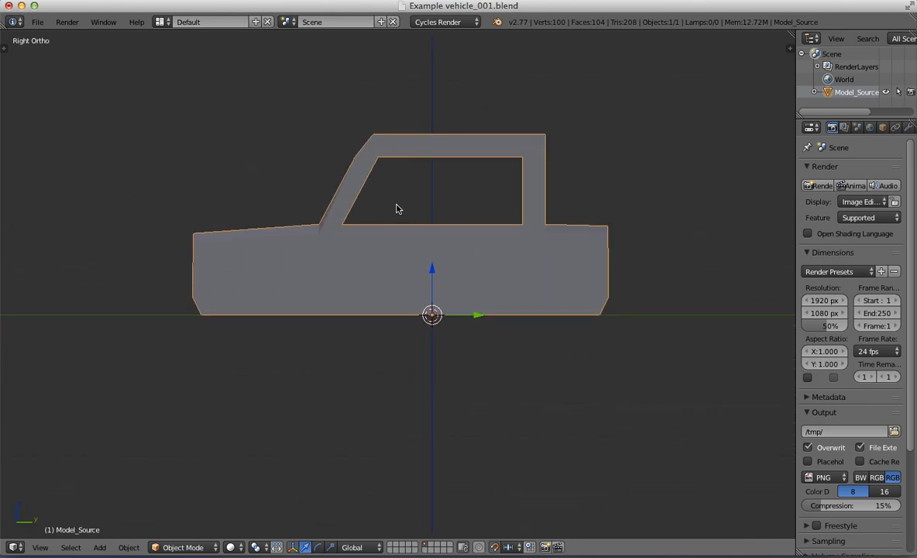
middle_drag(395, 207, 337, 246)
key(KP_3)
key(Tab)
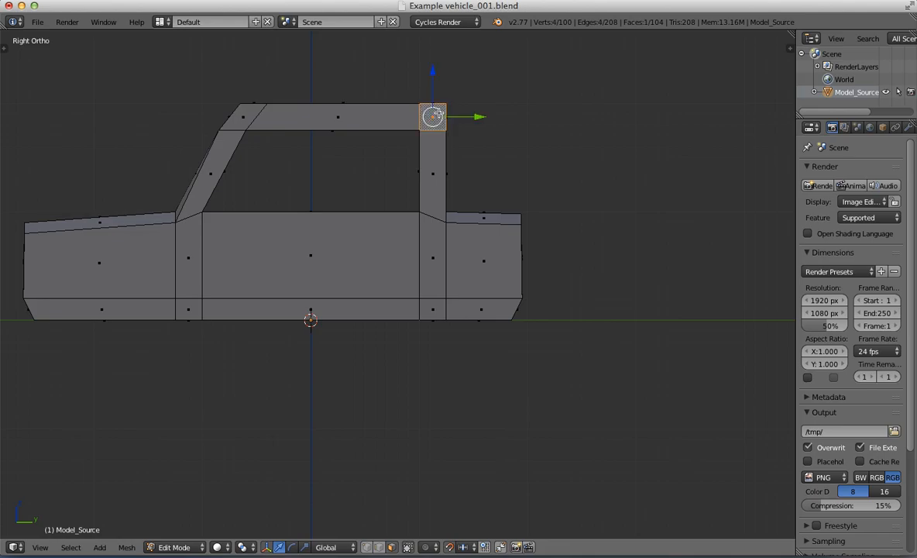
alt+right_click(438, 116)
middle_drag(468, 119, 418, 238)
alt+shift+right_click(413, 157)
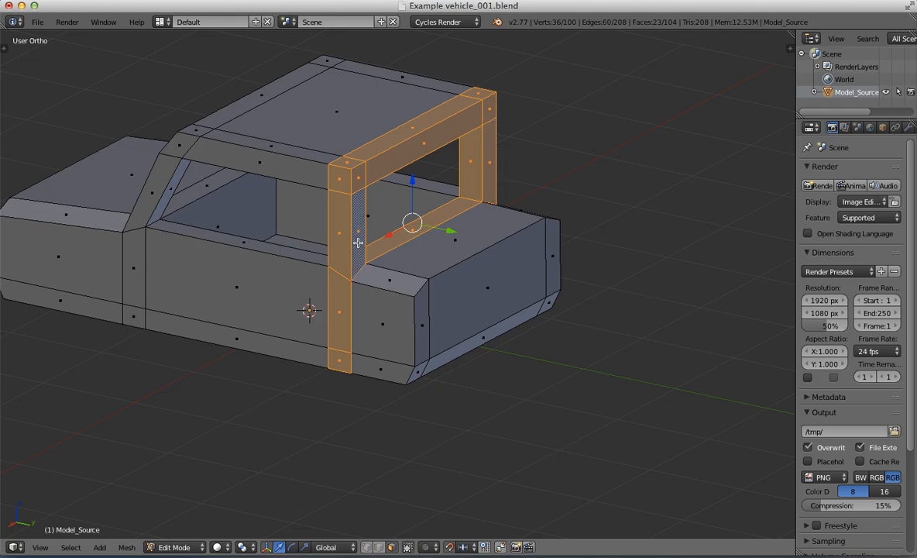
alt+shift+right_click(400, 270)
shift+right_click(537, 256)
shift+right_click(552, 249)
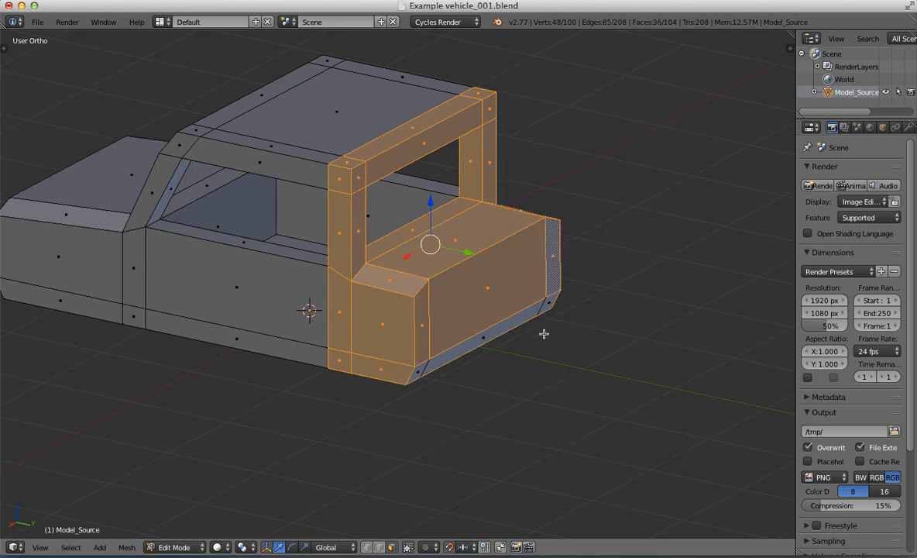
shift+right_click(422, 366)
shift+right_click(490, 340)
scroll(494, 342, down, 4)
key(KP_3)
scroll(483, 269, up, 4)
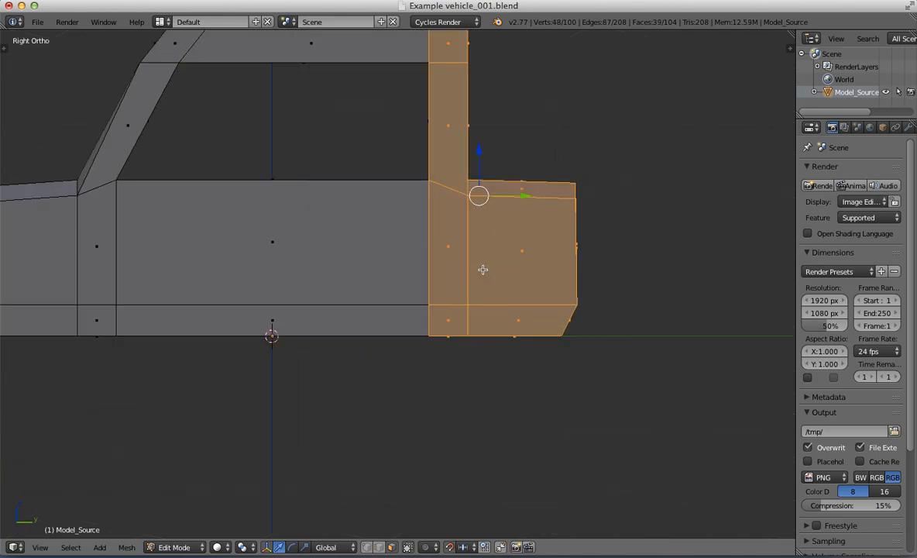
scroll(507, 228, down, 4)
drag(480, 244, 450, 244)
middle_drag(428, 226, 411, 262)
key(a)
alt+right_click(412, 278)
key(a)
Step: Select all faces of the body section behind the cab and extrude them 0.6 units rearward along Y
middle_drag(473, 261, 448, 339)
alt+right_click(394, 268)
scroll(395, 269, up, 5)
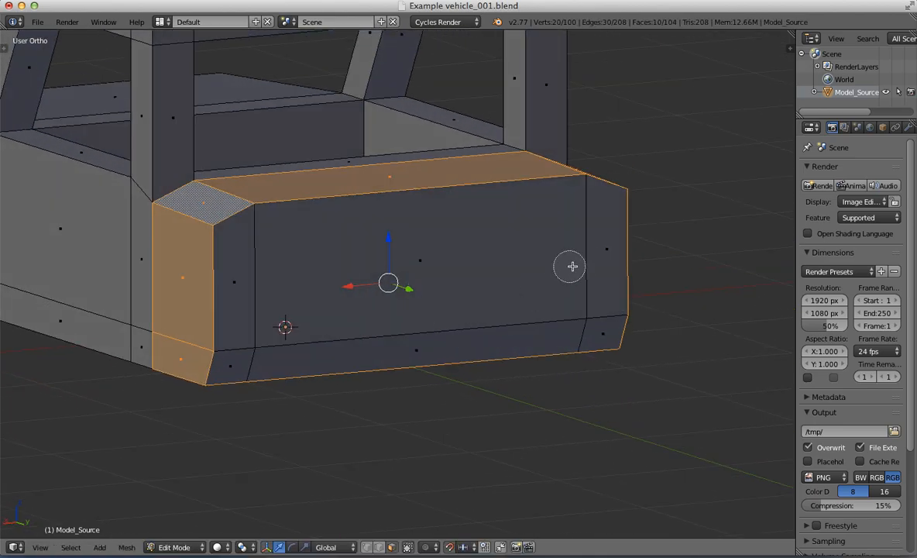
mouse_move(603, 256)
mouse_down()
mouse_move(266, 284)
mouse_move(459, 346)
mouse_up()
scroll(591, 340, down, 5)
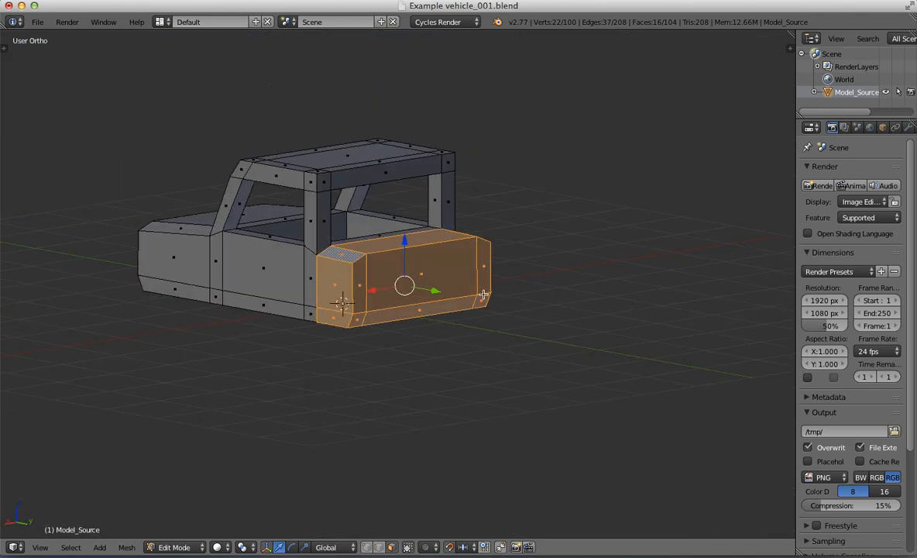
key(KP_3)
scroll(481, 291, up, 3)
key(e)
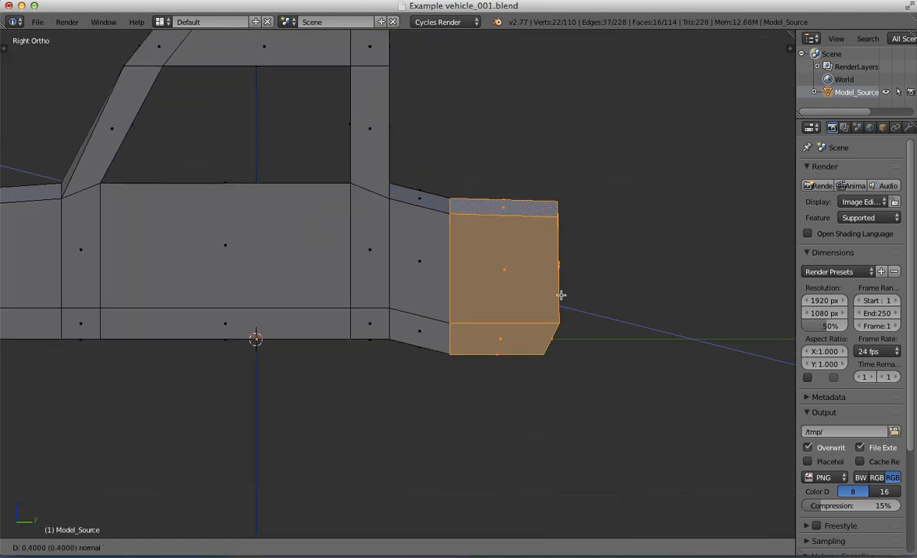
key(y)
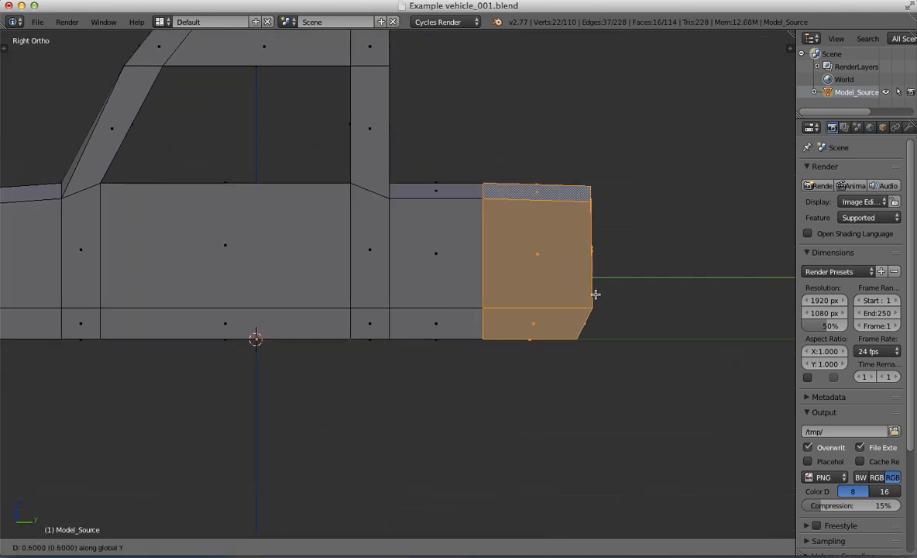
click(596, 294)
scroll(465, 264, down, 6)
Step: Leave mesh editing and examine the proportions of the lengthened rear from the side and at an angle
shift+middle_drag(432, 237, 428, 262)
key(Tab)
key(KP_3)
scroll(407, 243, up, 4)
scroll(455, 262, down, 3)
key(Tab)
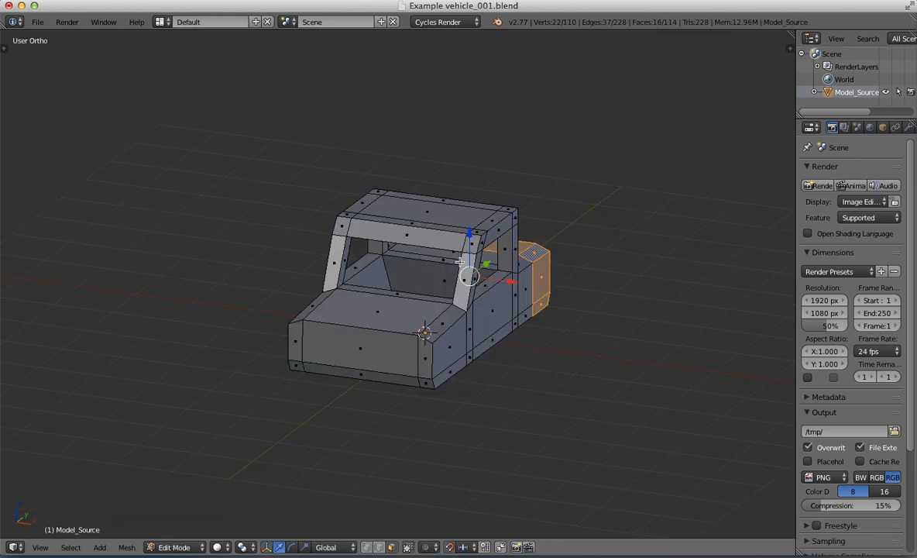
key(Tab)
key(KP_3)
scroll(454, 271, up, 1)
scroll(409, 246, up, 2)
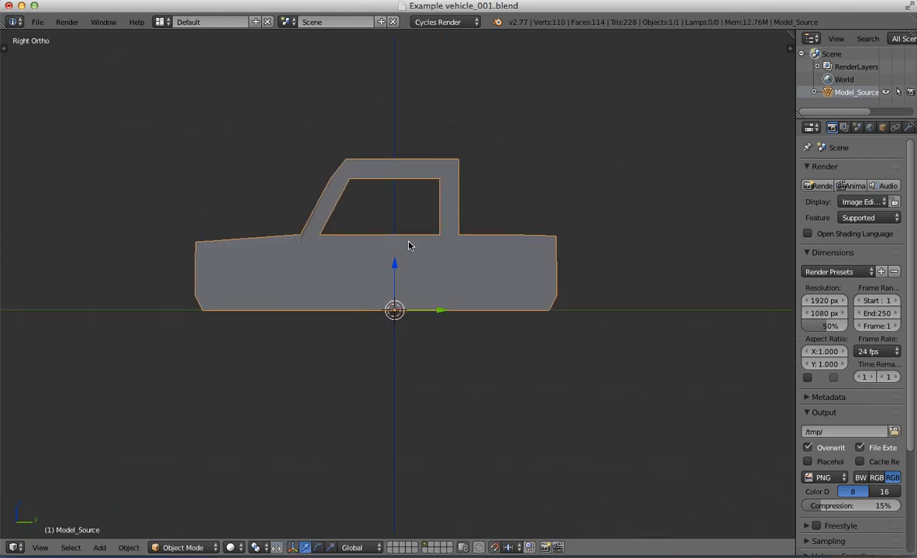
Step: Add a cube at the origin and rename it Fender_source
key(shift+a)
click(473, 283)
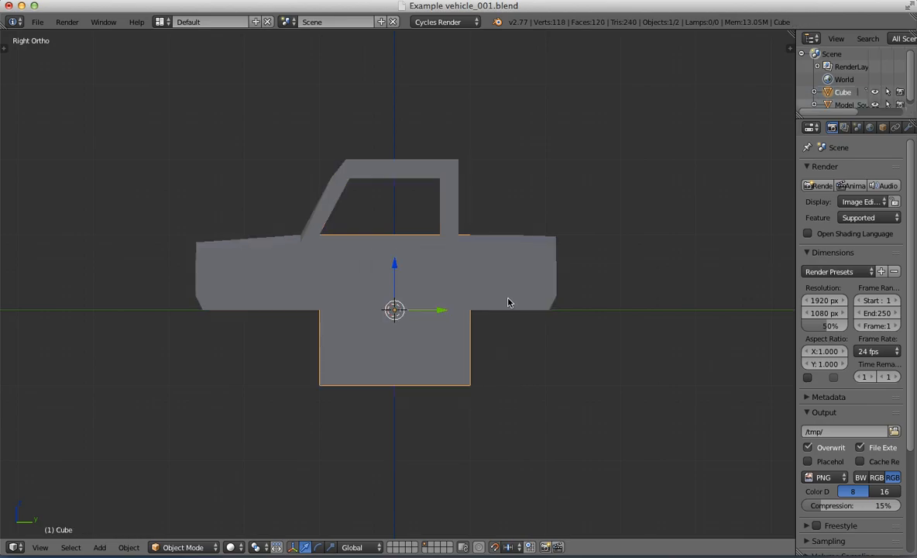
right_click(846, 103)
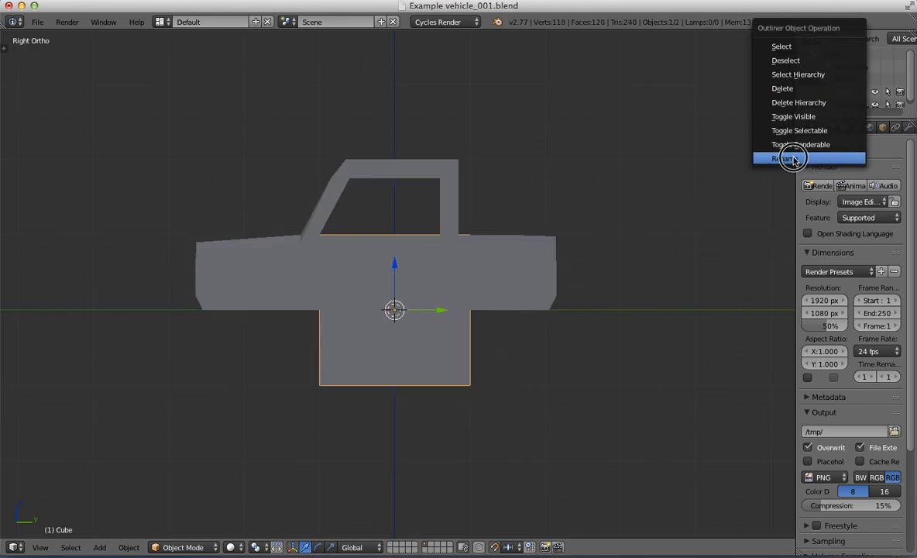
click(784, 158)
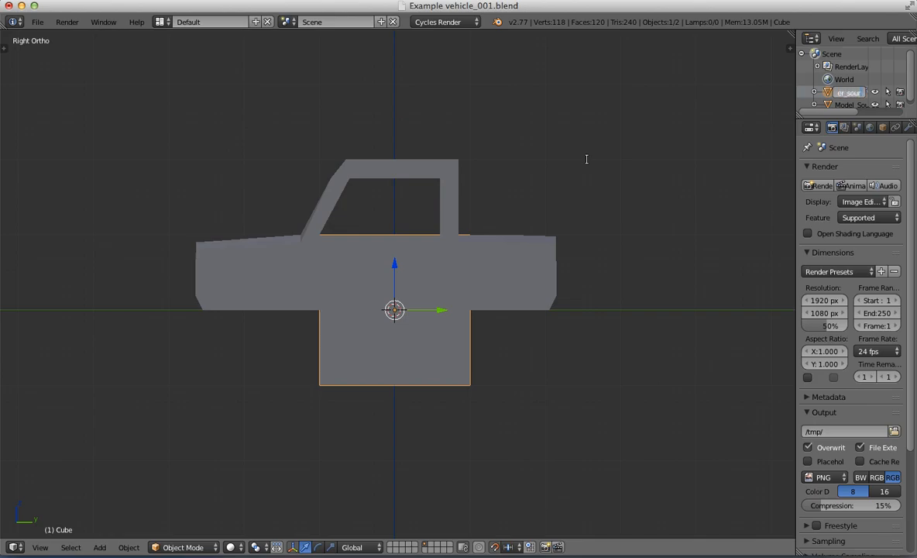
Step: Show the objects in wireframe and scale the Fender_source cube to 0.1
scroll(442, 329, up, 3)
key(z)
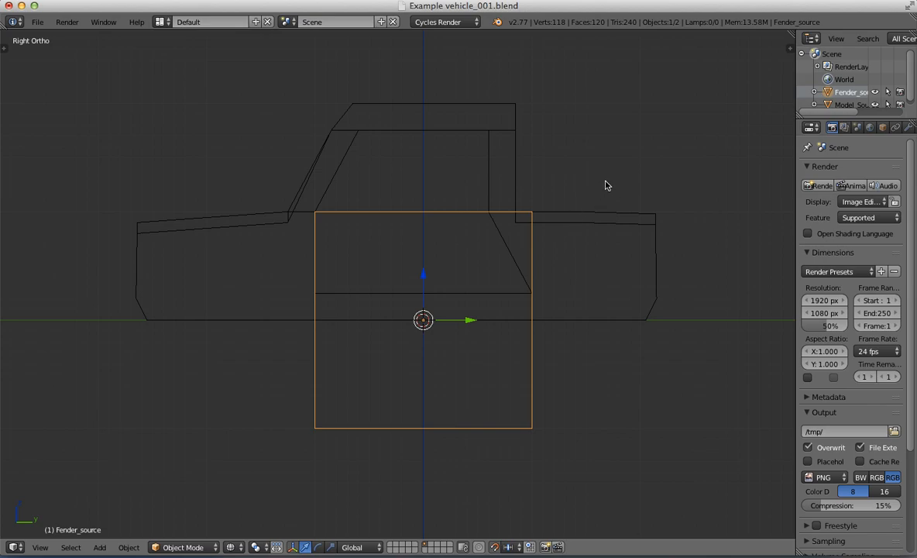
key(s)
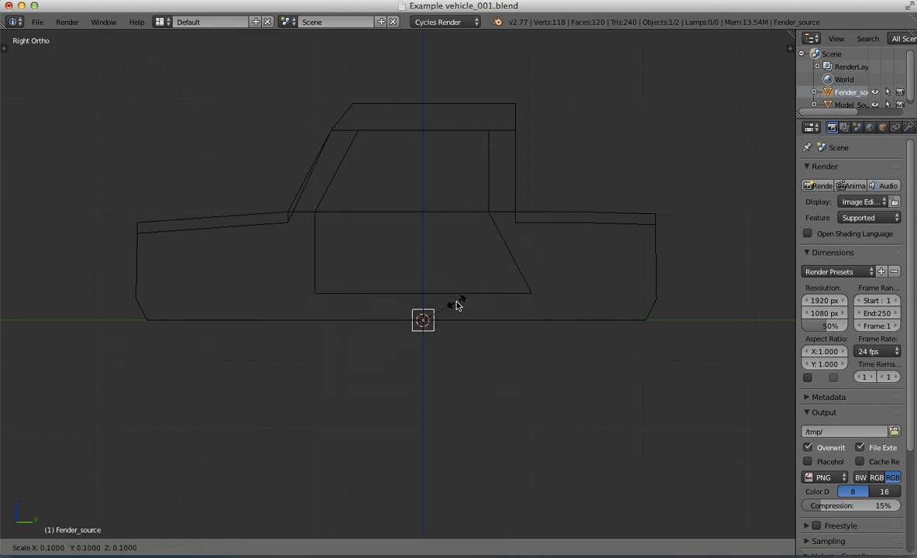
click(455, 307)
scroll(447, 312, up, 2)
Step: Move the small Fender_source cube forward along Y to near the front end of the vehicle
shift+middle_drag(445, 315, 501, 205)
scroll(502, 209, down, 2)
ctrl+drag(509, 246, 287, 244)
middle_drag(477, 180, 523, 233)
scroll(573, 208, up, 1)
key(Tab)
shift+middle_drag(644, 230, 541, 233)
key(Tab)
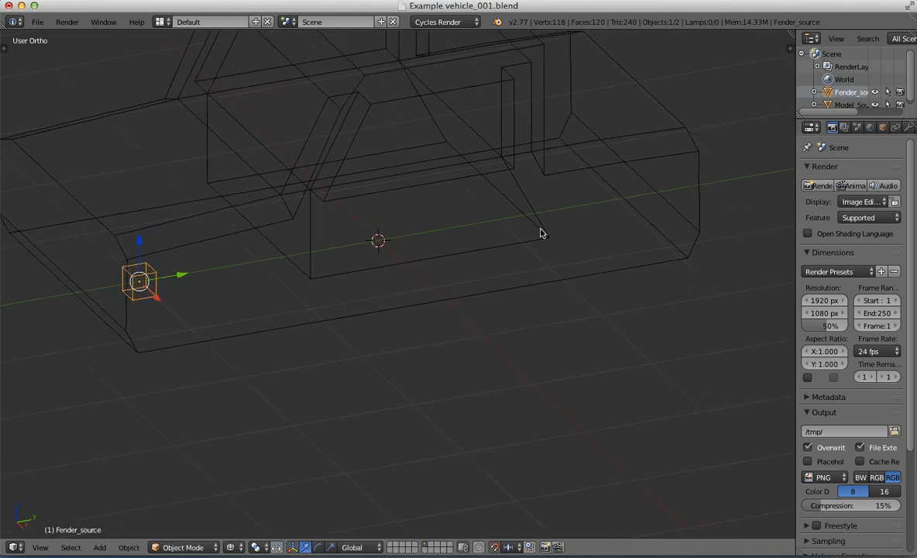
Step: In the body mesh, select the lower rear edge of the cabin interior and move it forward along Y, just ahead of the rear pillar
right_click(535, 275)
key(Tab)
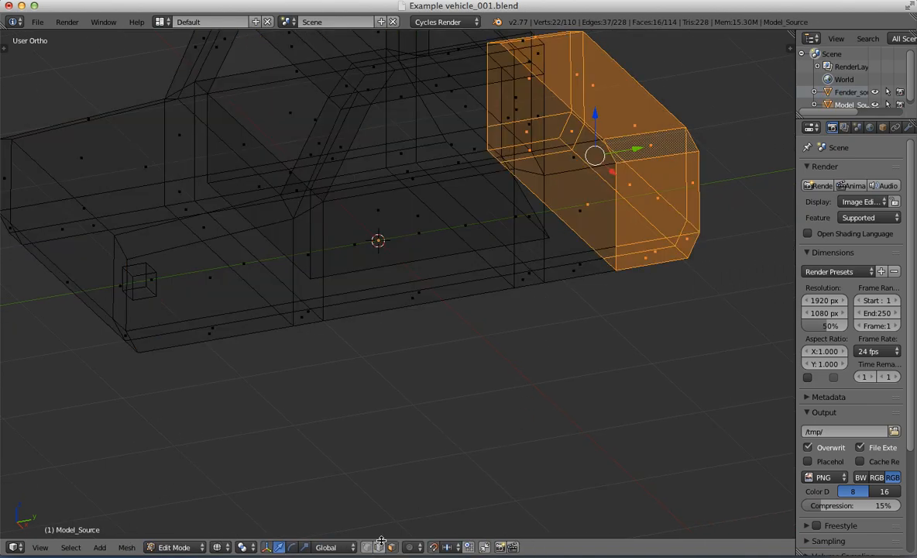
right_click(498, 190)
key(KP_3)
scroll(492, 193, up, 3)
shift+middle_drag(536, 151, 395, 313)
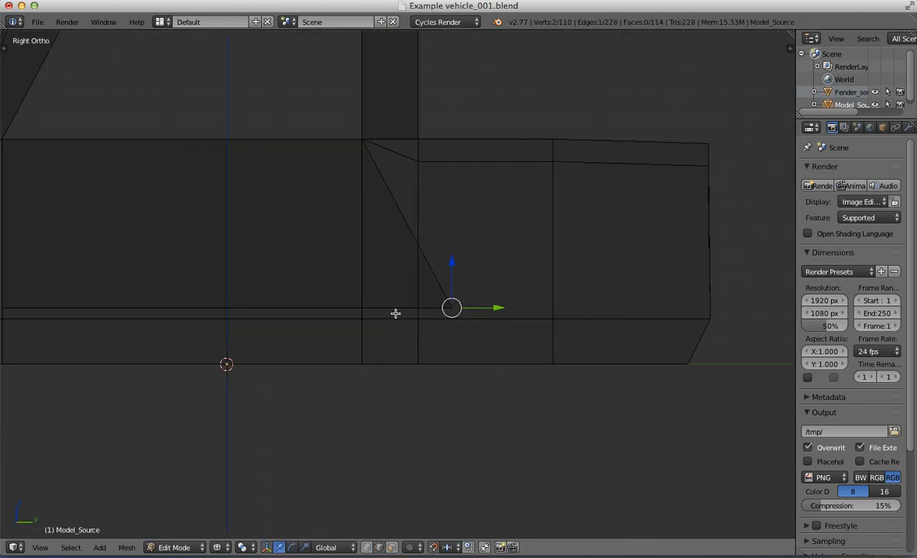
scroll(410, 341, up, 3)
shift+middle_drag(471, 398, 563, 302)
drag(610, 225, 609, 227)
drag(451, 224, 451, 224)
scroll(478, 147, down, 4)
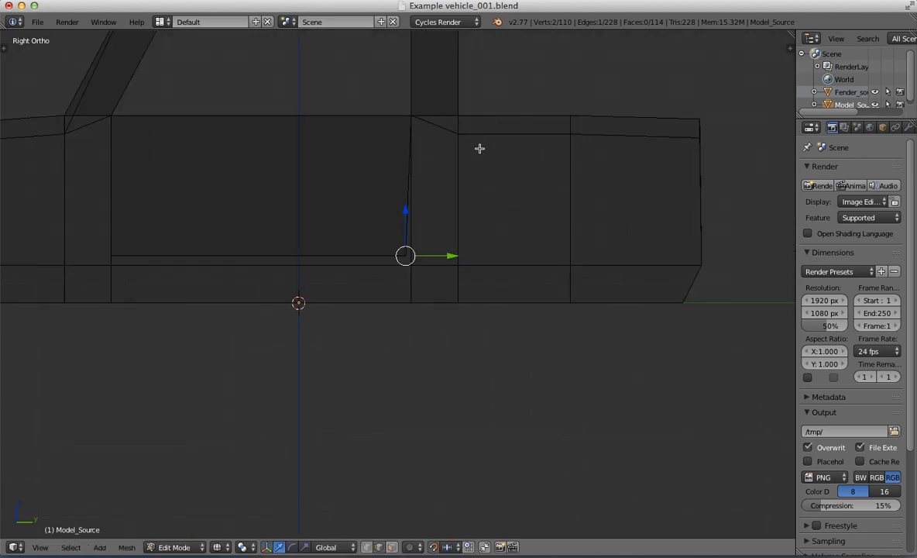
Step: Select the lower front edge of the cabin interior and move it slightly rearward along Y
shift+middle_drag(479, 147, 511, 212)
scroll(506, 273, up, 4)
shift+middle_drag(511, 369, 512, 289)
shift+middle_drag(324, 207, 467, 227)
right_click(297, 142)
key(KP_2)
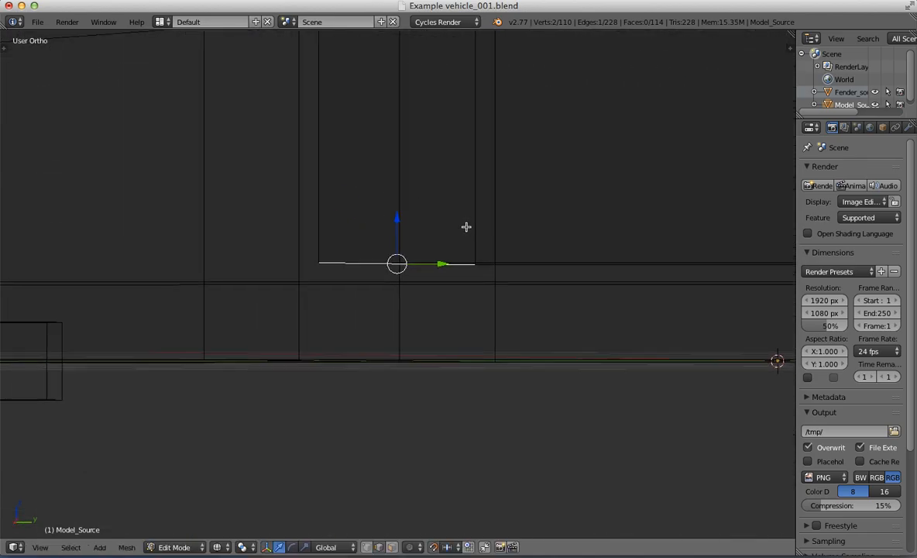
key(KP_2)
key(KP_3)
drag(418, 264, 432, 268)
scroll(465, 209, down, 6)
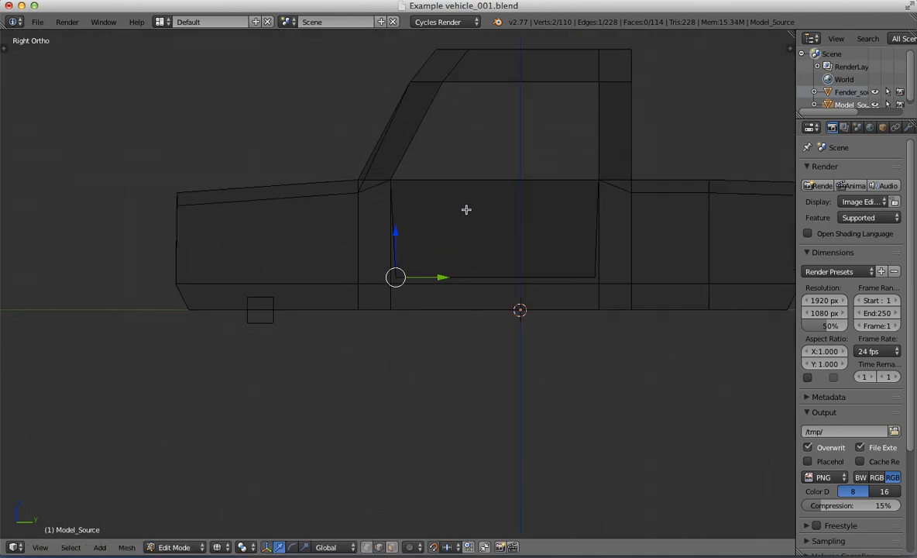
Step: Move the Fender_source cube forward along Y to the body's front end and raise it along Z until its bottom sits at ground level
key(Tab)
shift+middle_drag(464, 209, 448, 275)
scroll(401, 237, down, 1)
key(KP_3)
shift+middle_drag(326, 274, 425, 240)
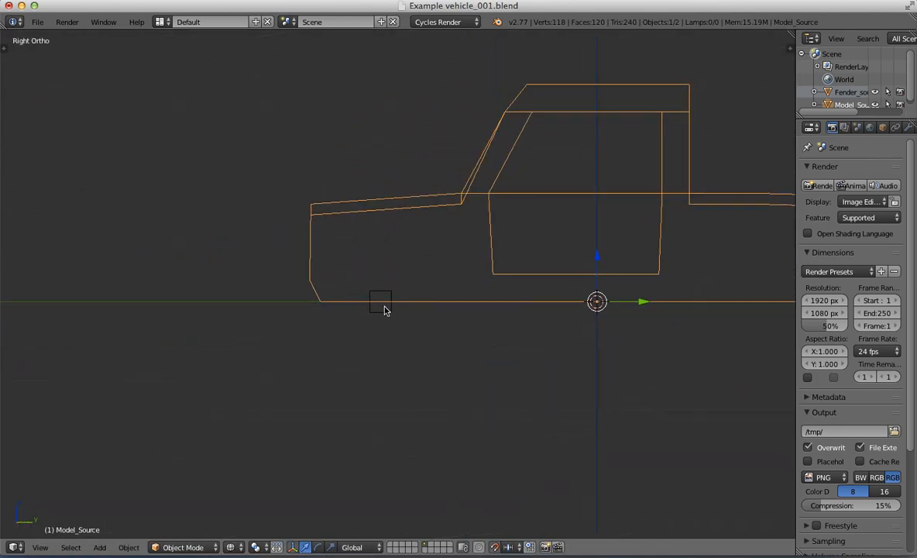
right_click(384, 306)
scroll(395, 304, up, 4)
shift+middle_drag(404, 301, 550, 294)
drag(556, 322, 392, 311)
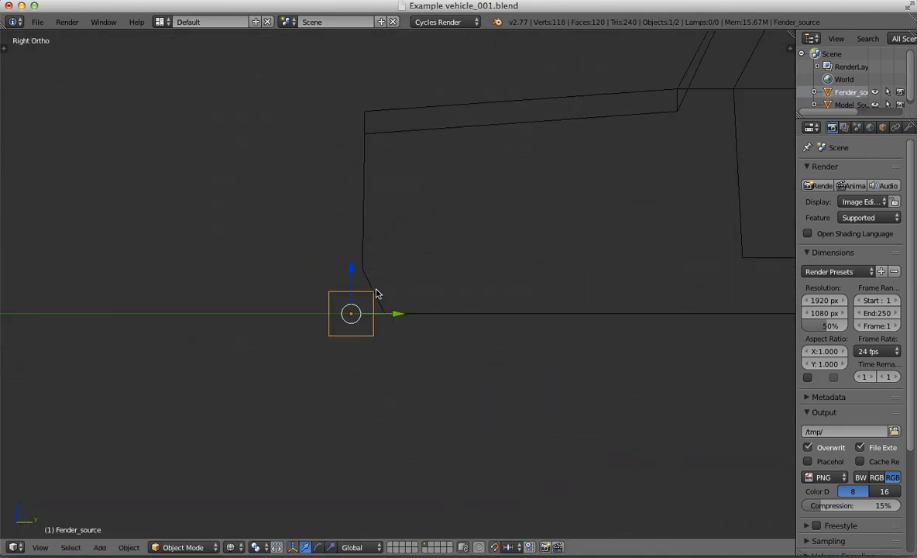
drag(350, 270, 350, 265)
scroll(350, 265, up, 10)
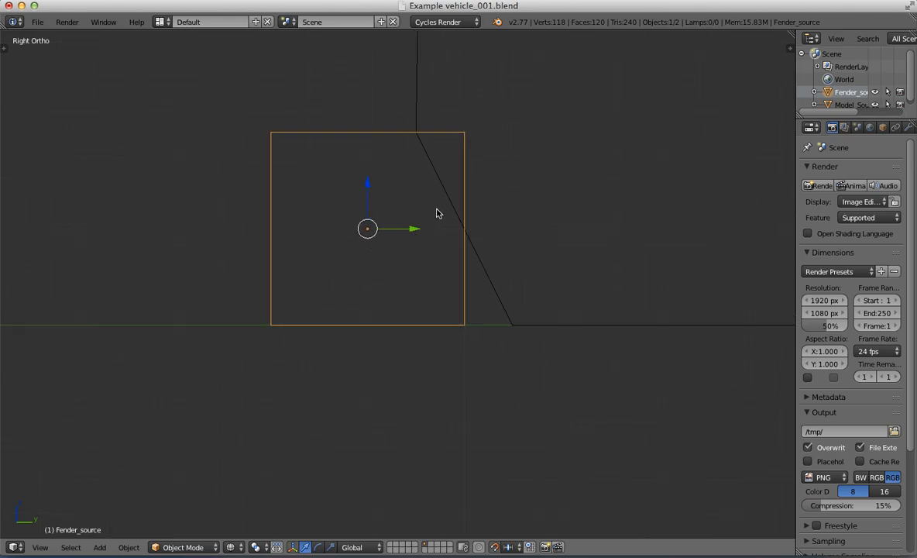
Step: Scale the Fender_source cube to about 1.1, then stretch it along X to slightly less than the body's width
key(s)
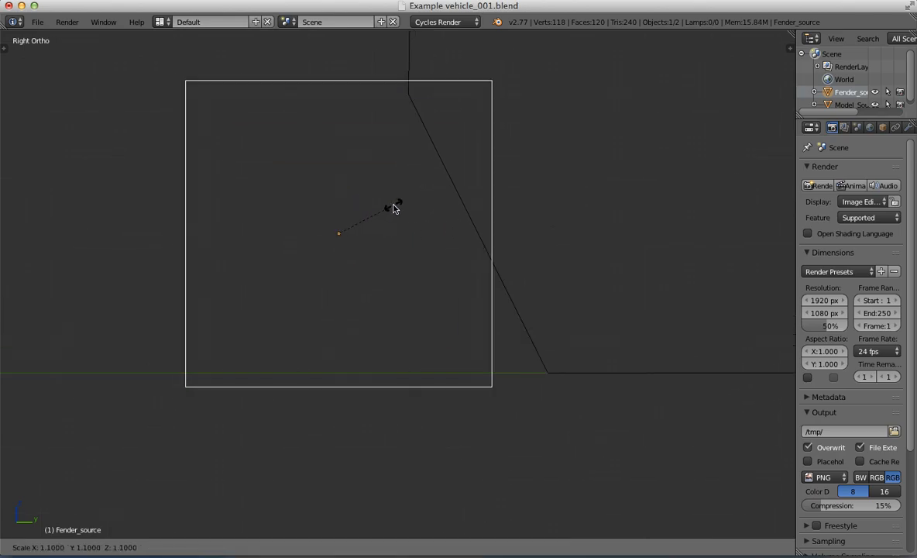
click(394, 206)
scroll(396, 205, down, 6)
key(KP_1)
scroll(422, 221, down, 10)
shift+middle_drag(393, 277, 441, 244)
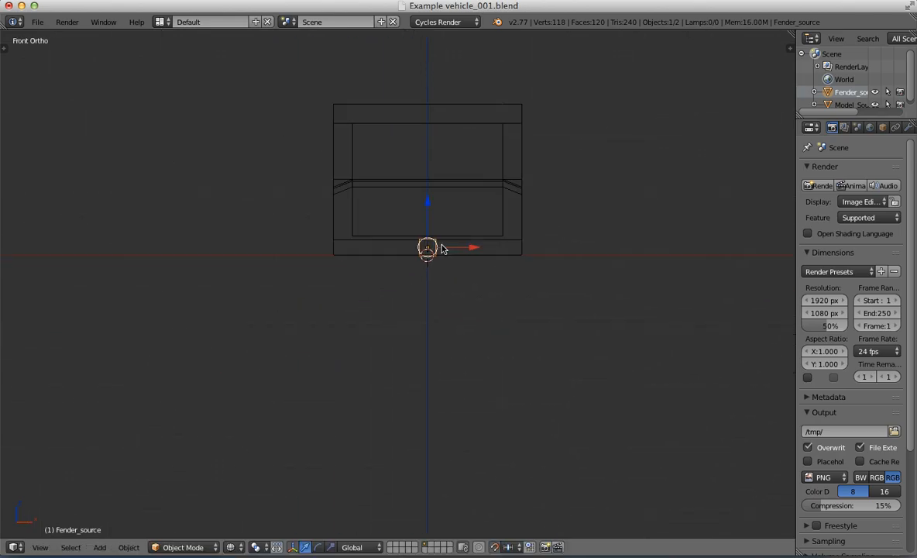
scroll(442, 243, up, 5)
shift+middle_drag(468, 211, 439, 237)
key(s)
key(x)
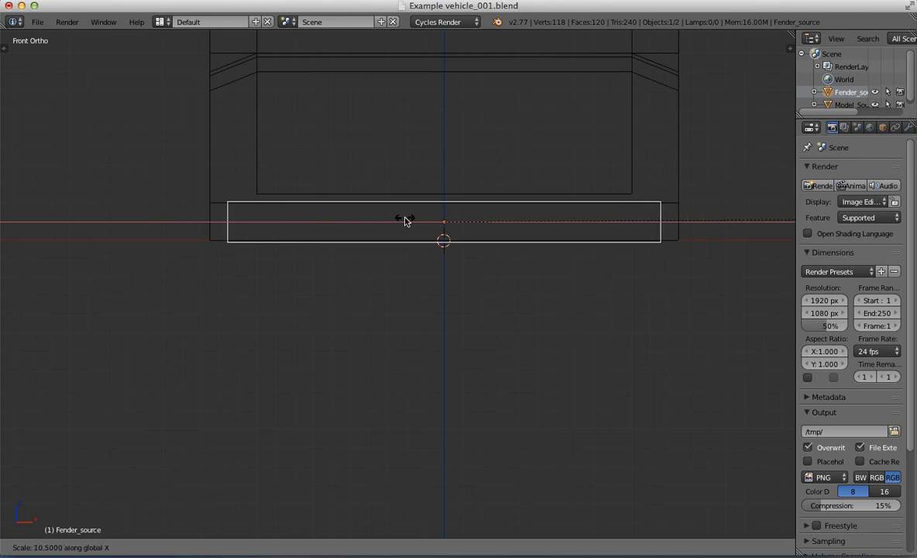
click(381, 220)
Step: Extrude the fender's two end faces and scale them outward along X, slightly beyond the body's sides
key(Tab)
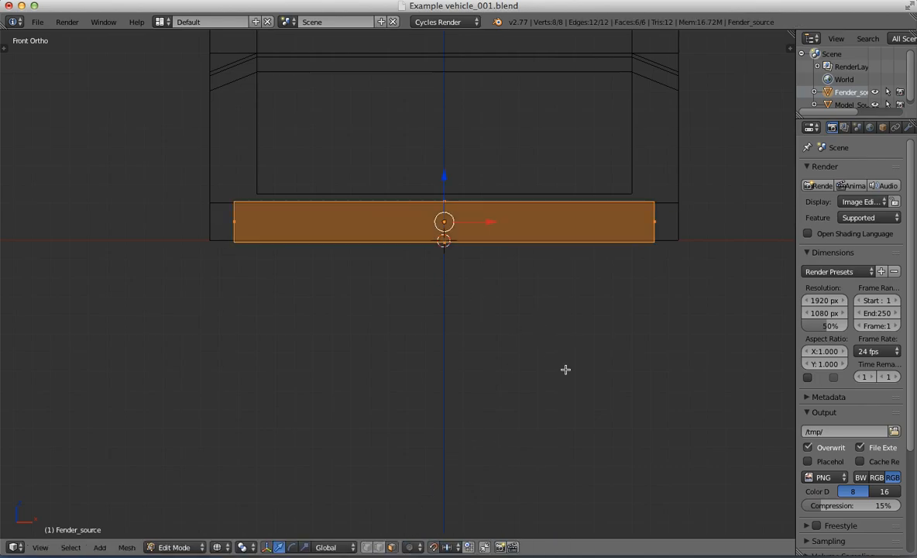
right_click(643, 231)
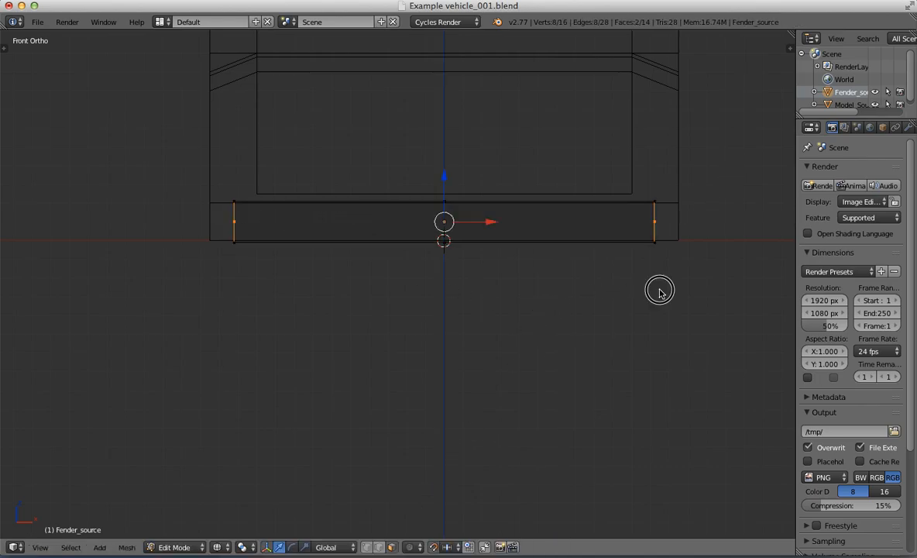
key(s)
key(x)
click(706, 300)
Step: Select both outer end faces of the fender and move them slightly rearward along Y so the ends angle back
key(KP_3)
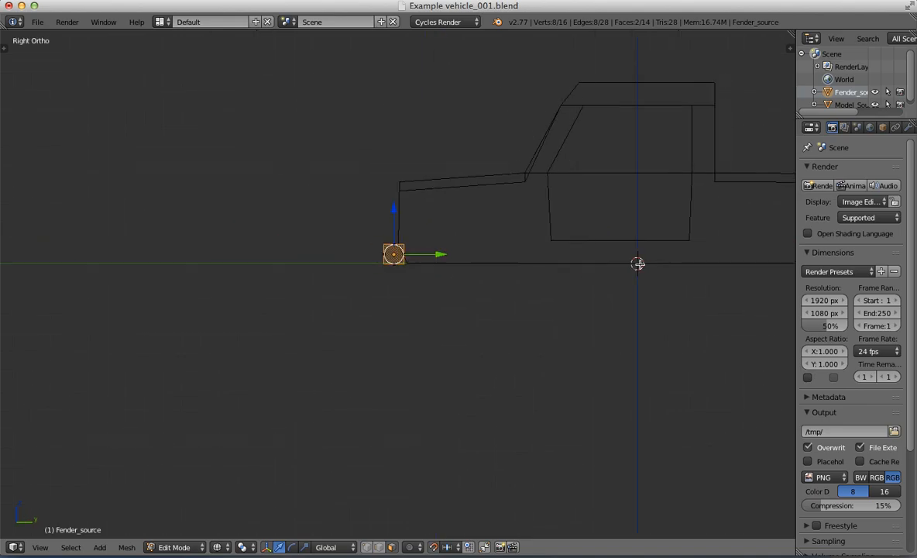
middle_drag(638, 263, 565, 331)
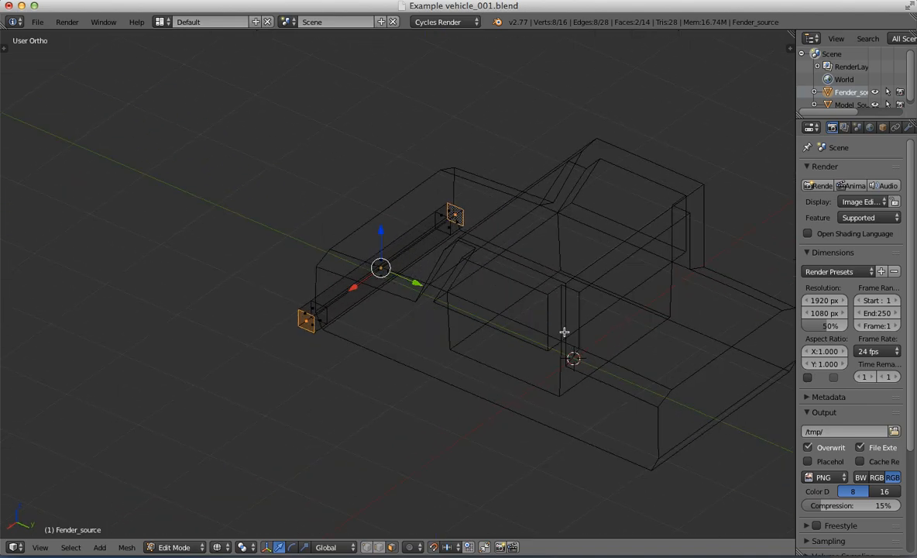
ctrl+right_click(458, 226)
key(KP_3)
key(KP_7)
drag(421, 242, 422, 231)
key(Tab)
Step: Show the model shaded, duplicate the front fender and place the copy along Y at the vehicle's rear end
middle_drag(553, 280, 328, 216)
key(KP_3)
scroll(547, 165, up, 2)
scroll(328, 217, down, 3)
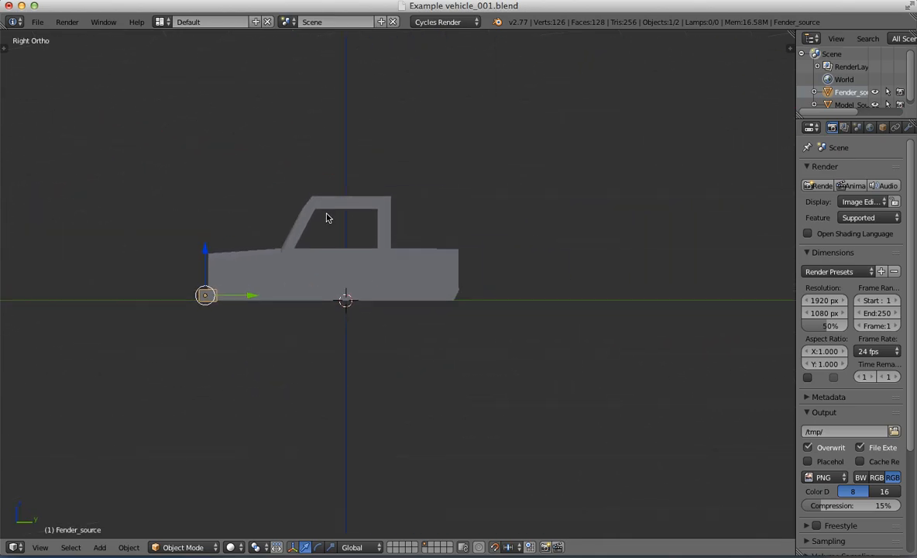
scroll(317, 224, up, 3)
key(shift+d)
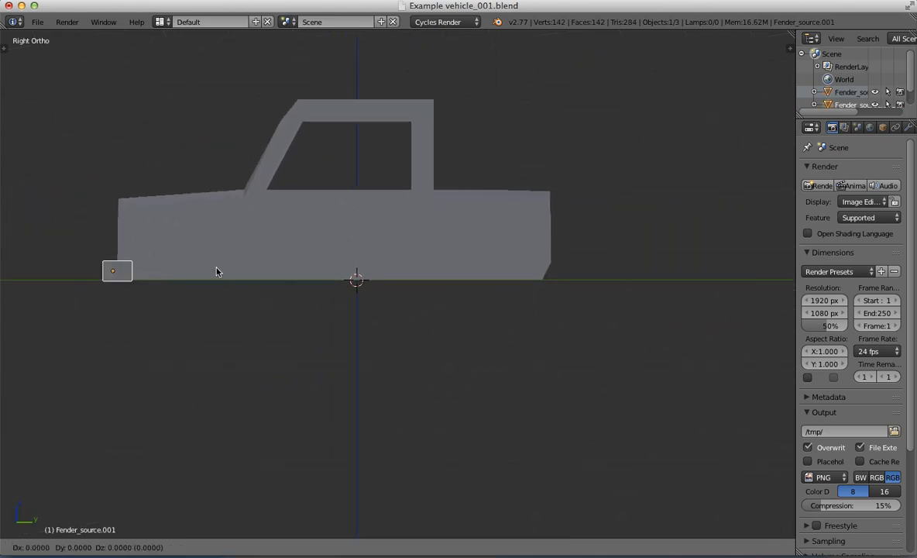
click(649, 272)
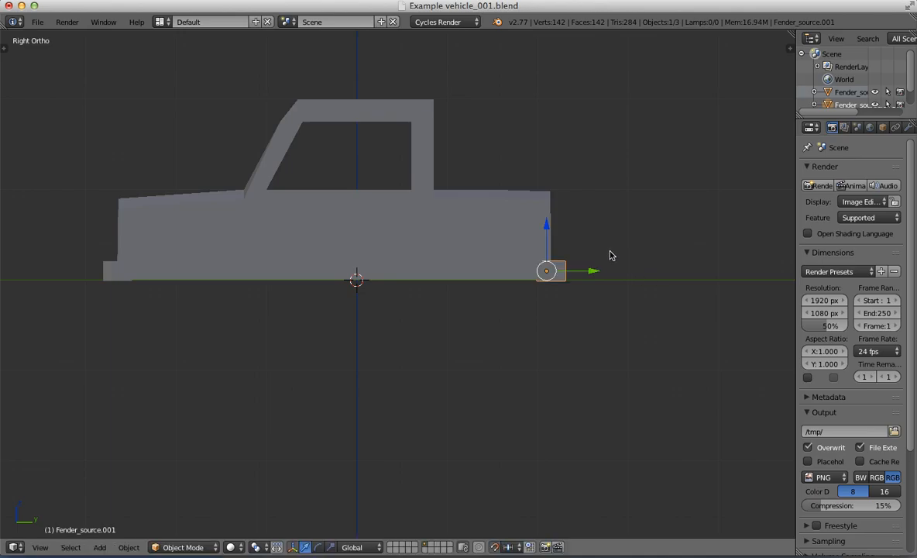
Step: Rotate the rear fender's mesh 180° and move it forward along Y so that it wraps the body's rear end
scroll(588, 242, up, 3)
key(Tab)
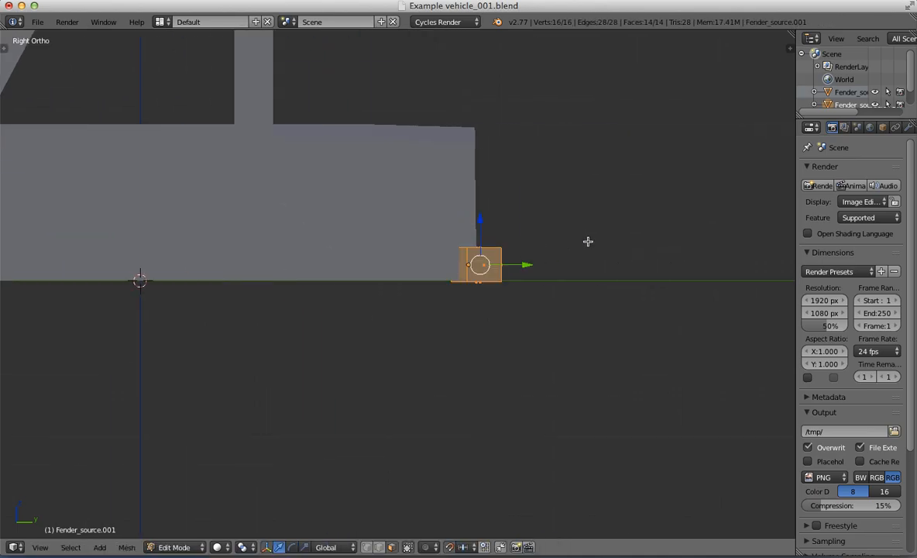
key(r)
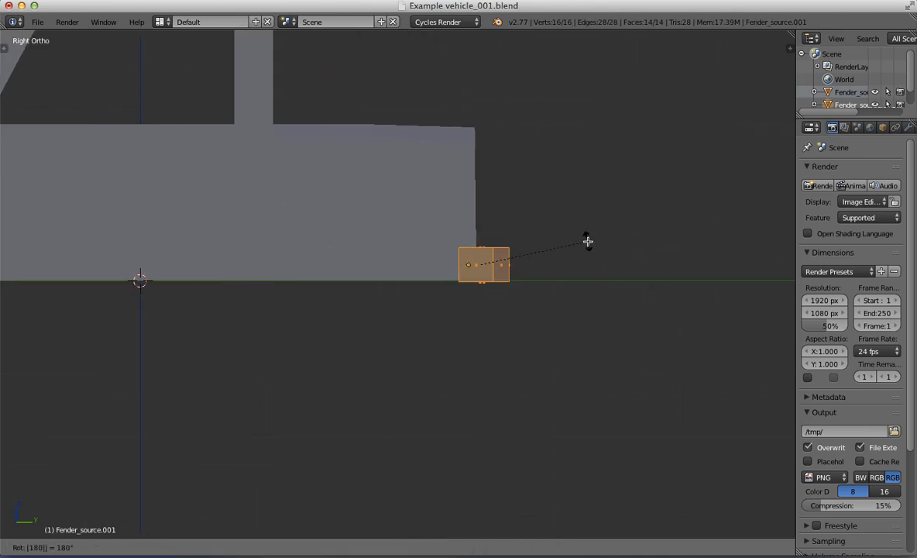
key(Return)
scroll(588, 241, up, 5)
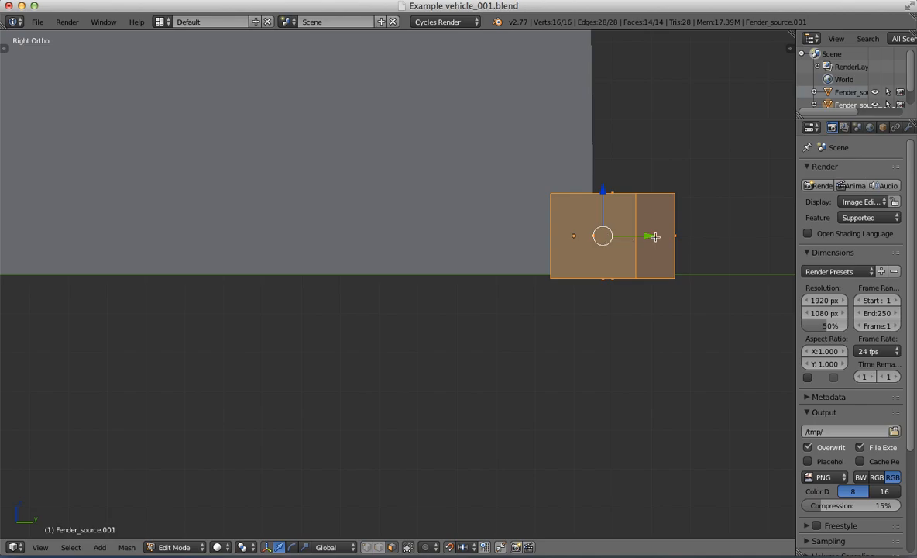
drag(655, 236, 609, 239)
scroll(605, 248, down, 2)
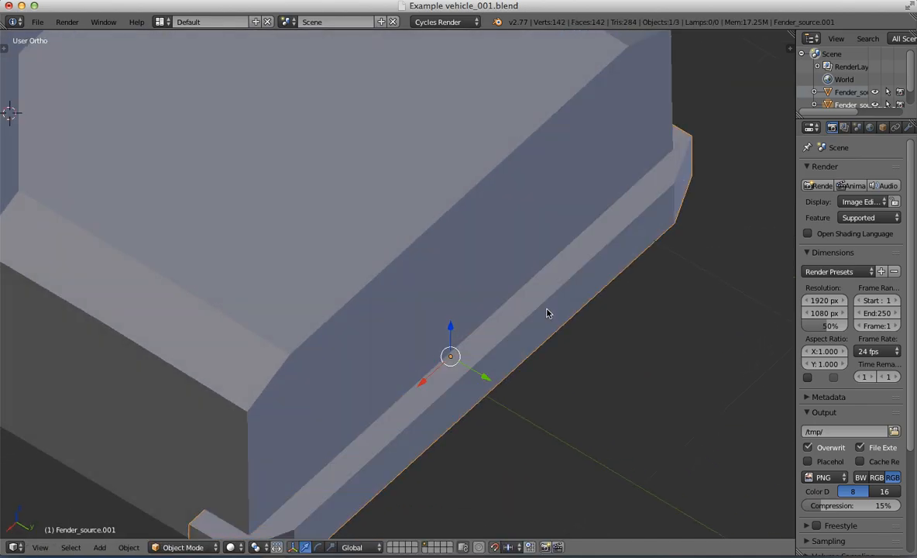
Step: Join the rear fender copy and the front Fender_source into one object
scroll(547, 310, down, 8)
middle_drag(454, 298, 543, 246)
key(KP_3)
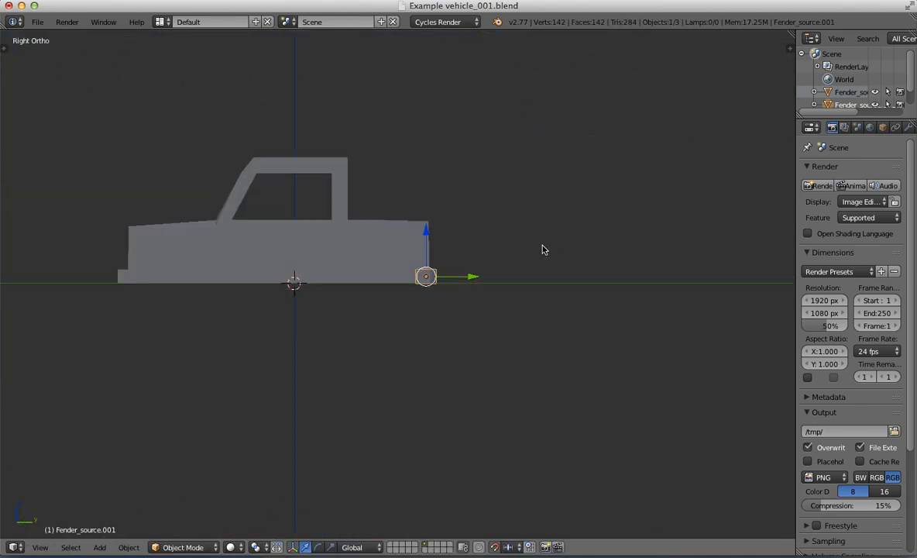
key(Home)
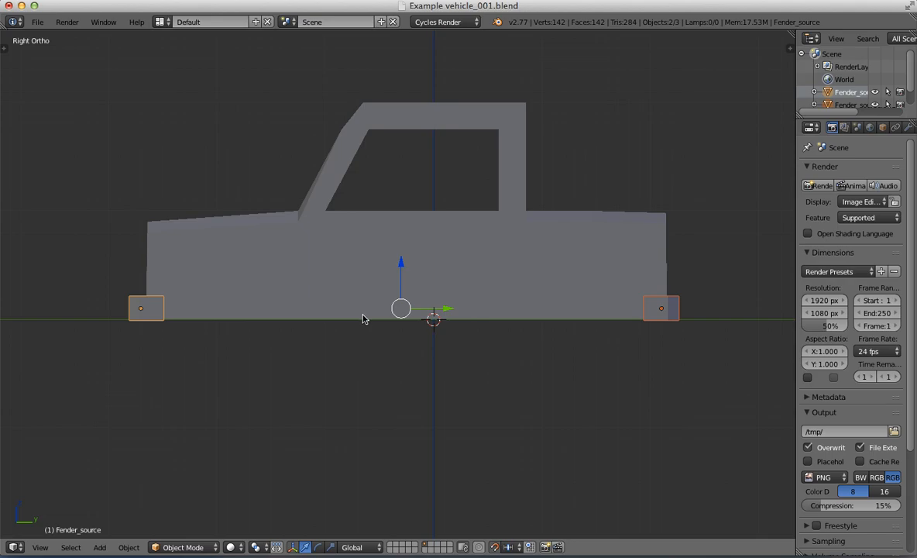
key(ctrl+j)
Step: Add a cube for the headlight, raise it along Z and move it forward along Y to the hood end
key(shift+a)
mouse_move(364, 310)
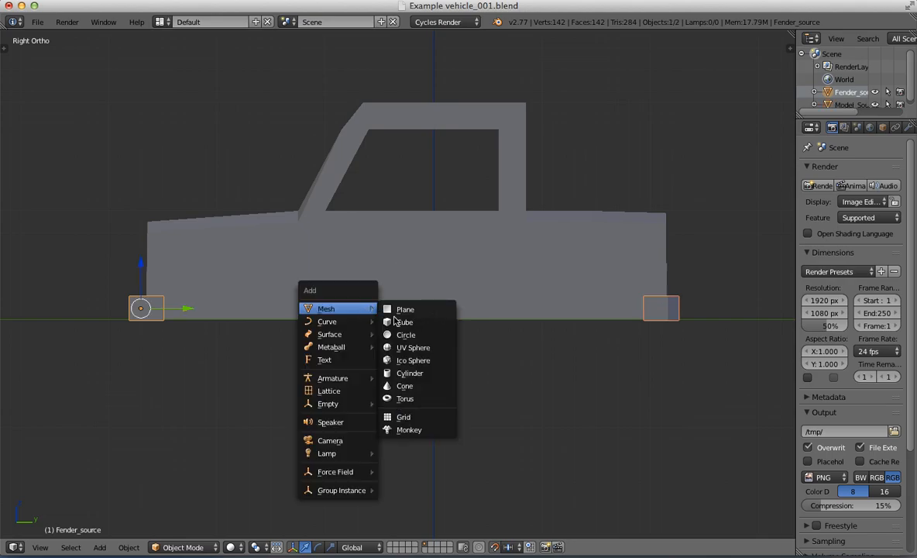
click(399, 322)
drag(438, 296, 433, 227)
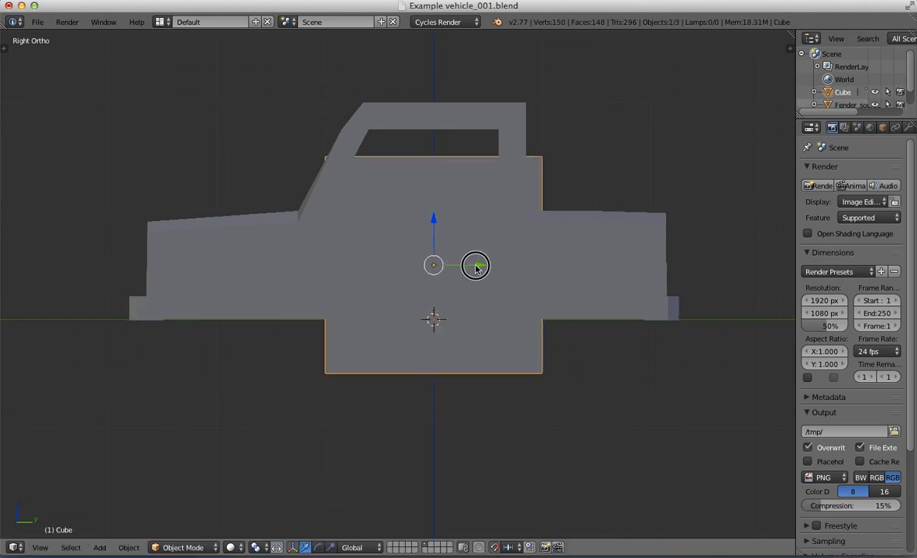
drag(478, 262, 207, 266)
Step: Scale the cube to 0.1 and move it along X and Z to the headlight position just below the hood's edge
key(KP_1)
text(z)
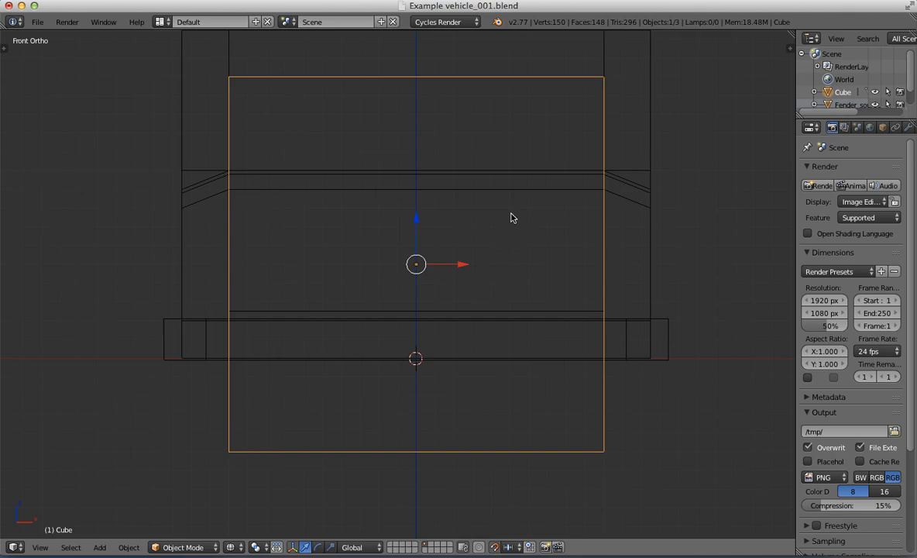
text(s.1)
key(Return)
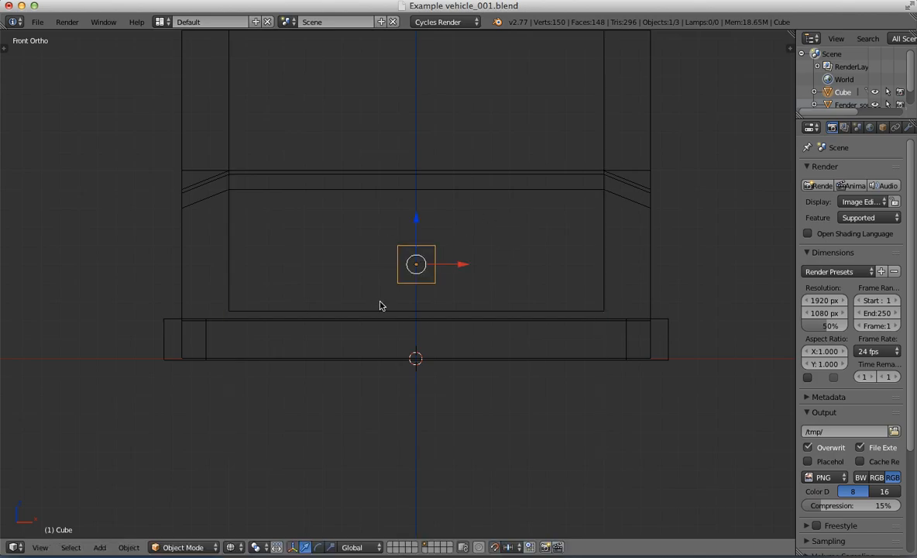
drag(462, 266, 293, 259)
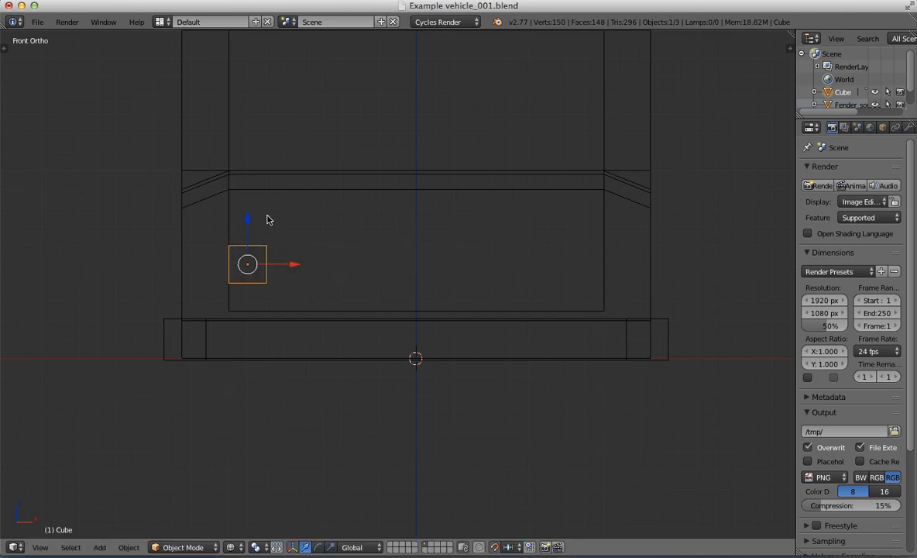
drag(248, 218, 247, 191)
Step: Move the headlight cube's inner side face toward the vehicle's centre along X, making the block twice as wide
key(Tab)
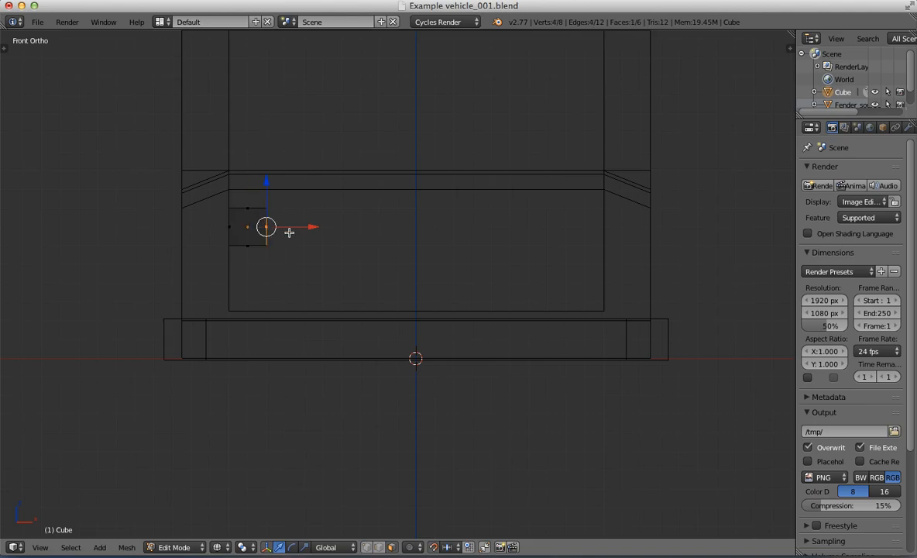
drag(289, 233, 344, 232)
key(Tab)
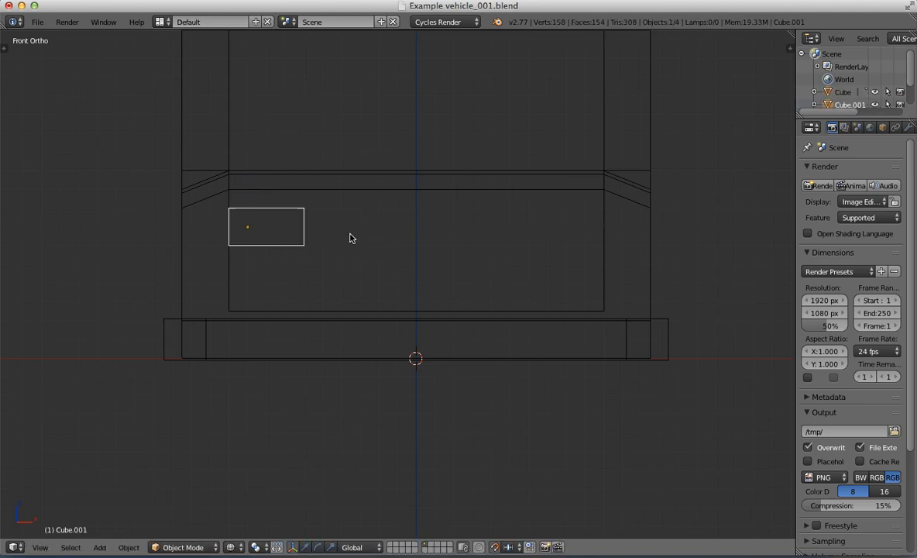
Step: Duplicate the headlight block and move the copy 1.6 along X to the opposite side of the front
click(350, 234)
drag(292, 230, 499, 229)
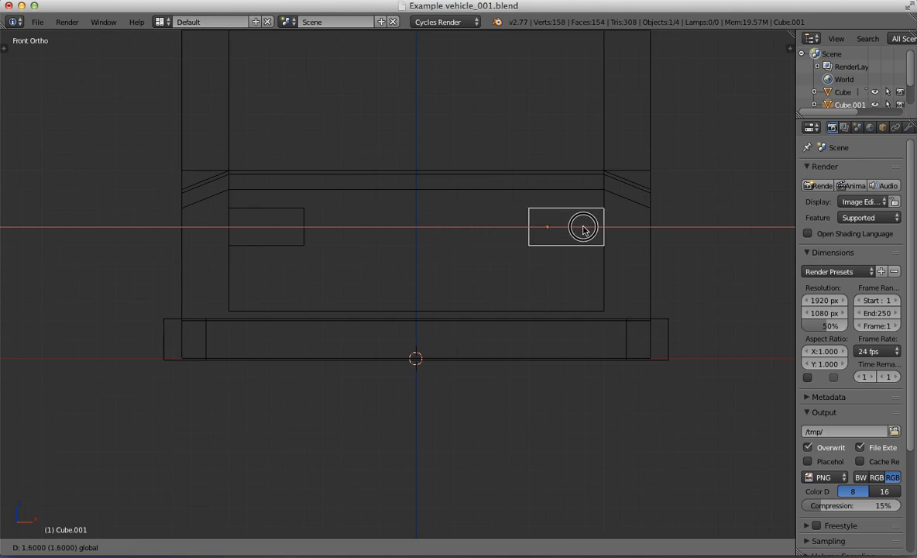
drag(584, 228, 584, 229)
Step: Join both headlight blocks with the Fender_source object
shift+right_click(335, 360)
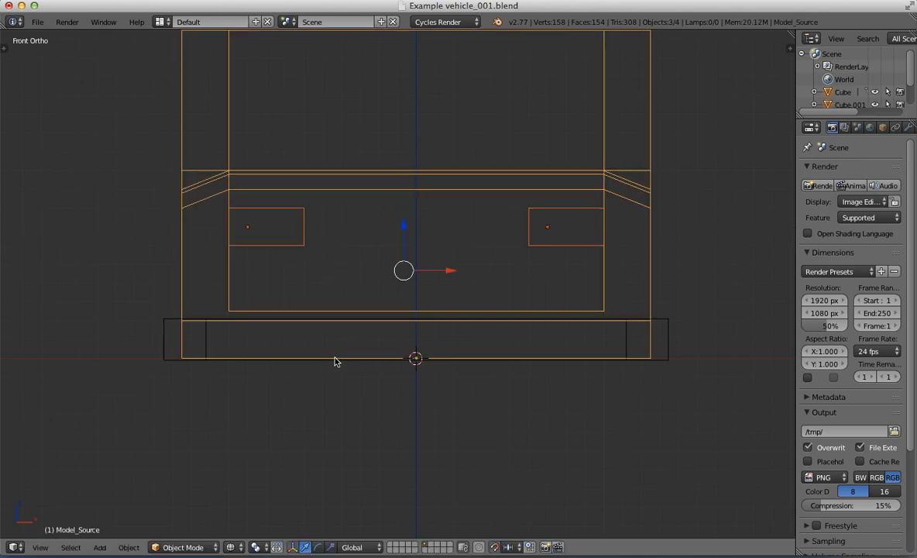
shift+right_click(308, 353)
shift+right_click(161, 326)
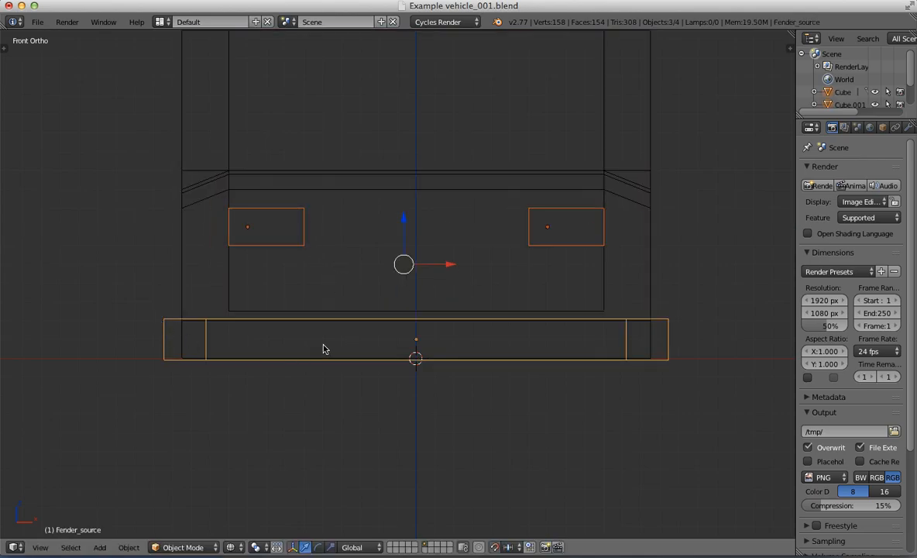
key(ctrl+j)
Step: In the Fender_source mesh, select both complete headlight blocks and move them forward along Y until they protrude slightly from the front face
key(KP_3)
scroll(337, 279, down, 3)
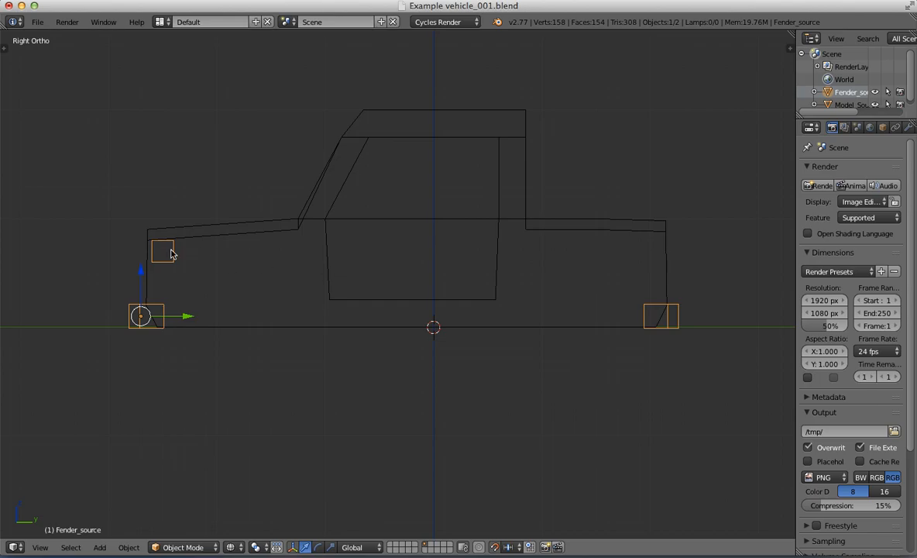
scroll(162, 260, up, 2)
shift+middle_drag(162, 261, 309, 254)
key(Tab)
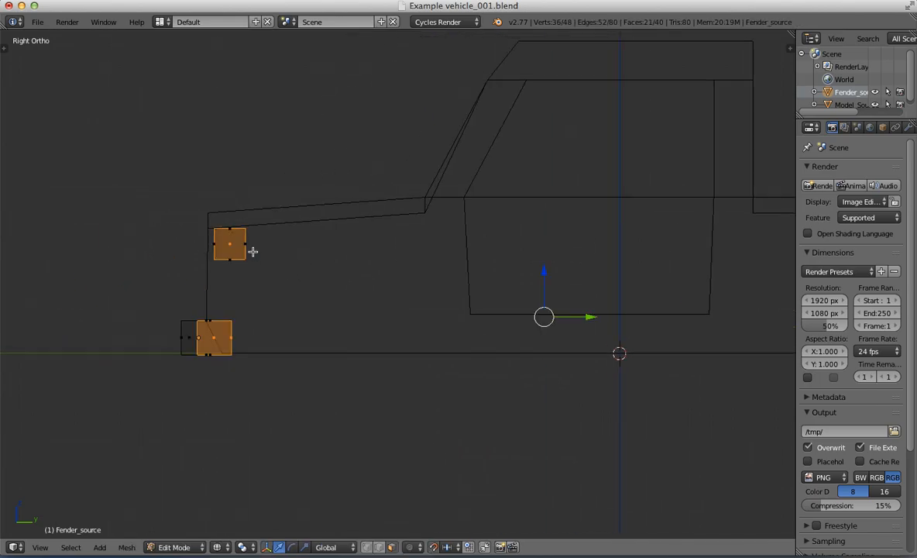
scroll(249, 252, up, 2)
shift+middle_drag(234, 253, 377, 286)
right_click(322, 273)
middle_drag(323, 274, 418, 322)
key(ctrl+l)
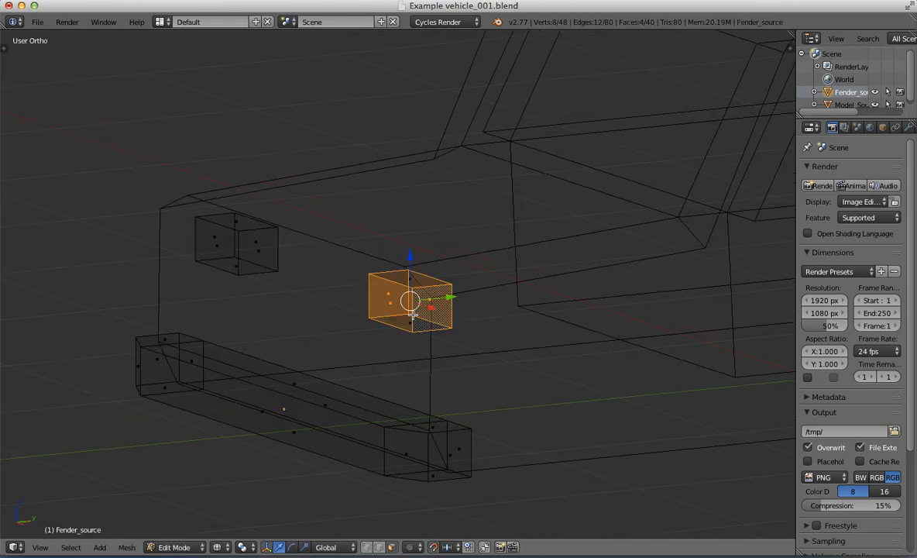
alt+shift+right_click(413, 314)
alt+shift+right_click(413, 312)
alt+shift+right_click(396, 288)
alt+shift+right_click(405, 285)
alt+shift+right_click(222, 223)
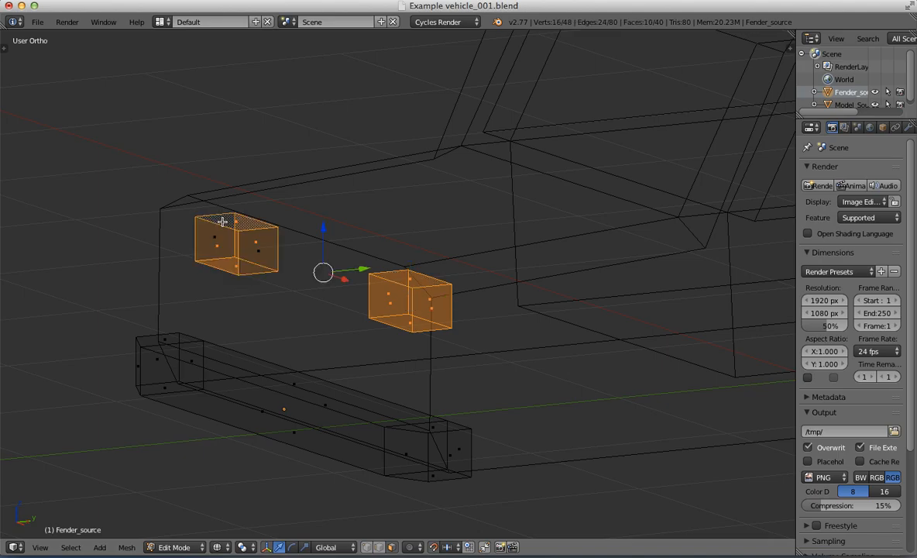
alt+shift+right_click(244, 251)
alt+shift+right_click(243, 251)
scroll(395, 313, down, 3)
key(KP_3)
scroll(378, 294, up, 4)
shift+middle_drag(377, 293, 438, 283)
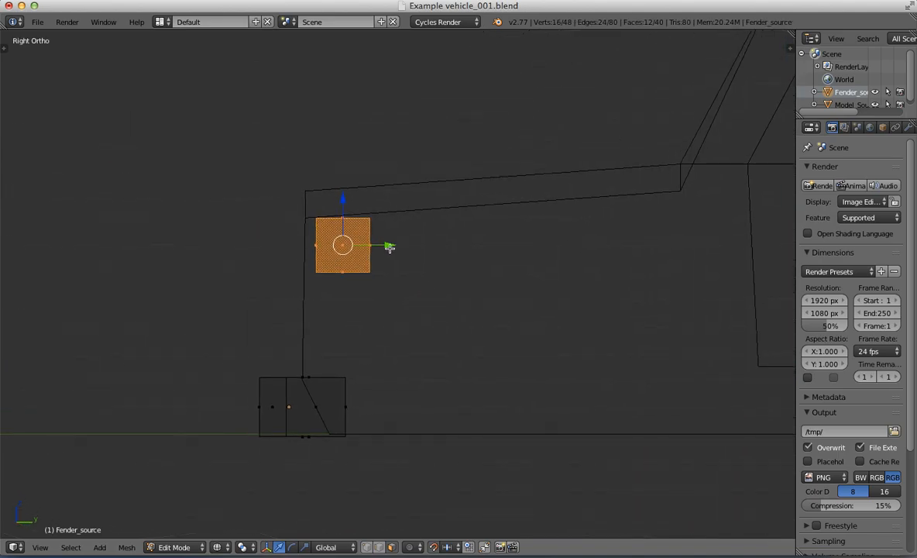
drag(389, 247, 353, 248)
scroll(364, 254, down, 3)
middle_drag(371, 257, 507, 331)
key(z)
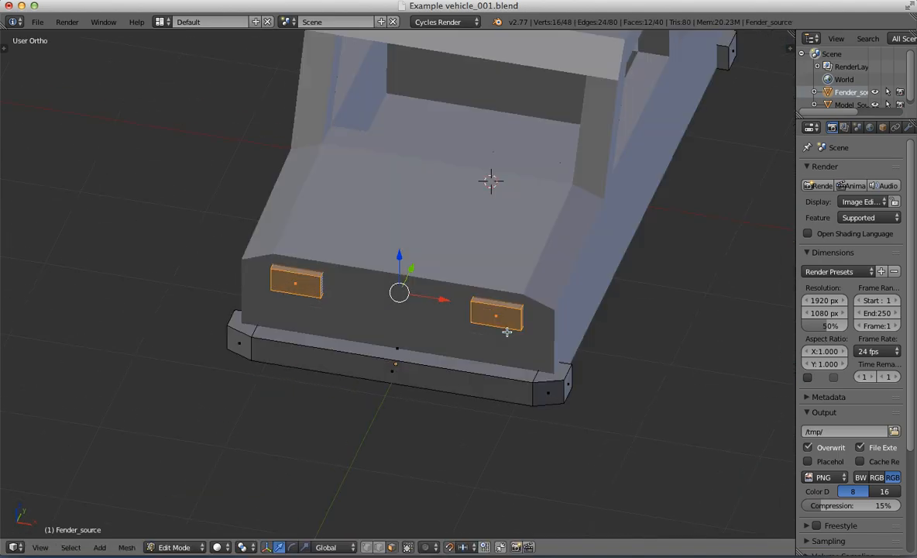
Step: Duplicate both front headlight blocks in the Fender_source mesh and move the copies 4.7 along Y to the vehicle's rear
key(z)
key(KP_3)
scroll(329, 312, down, 4)
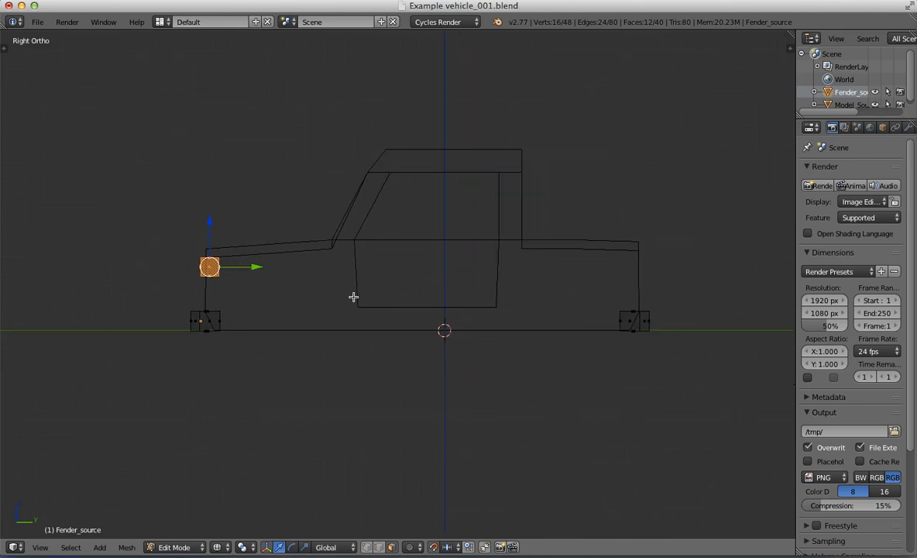
shift+middle_drag(354, 297, 286, 282)
key(shift+d)
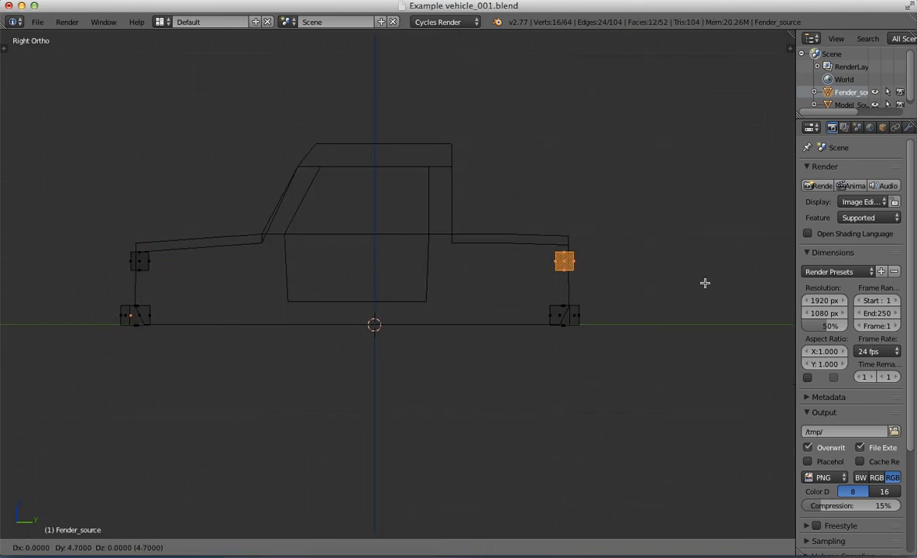
click(705, 283)
scroll(705, 283, up, 4)
mouse_move(705, 283)
middle_down()
mouse_move(564, 307)
mouse_move(605, 305)
middle_up()
key(Tab)
key(z)
scroll(565, 320, down, 5)
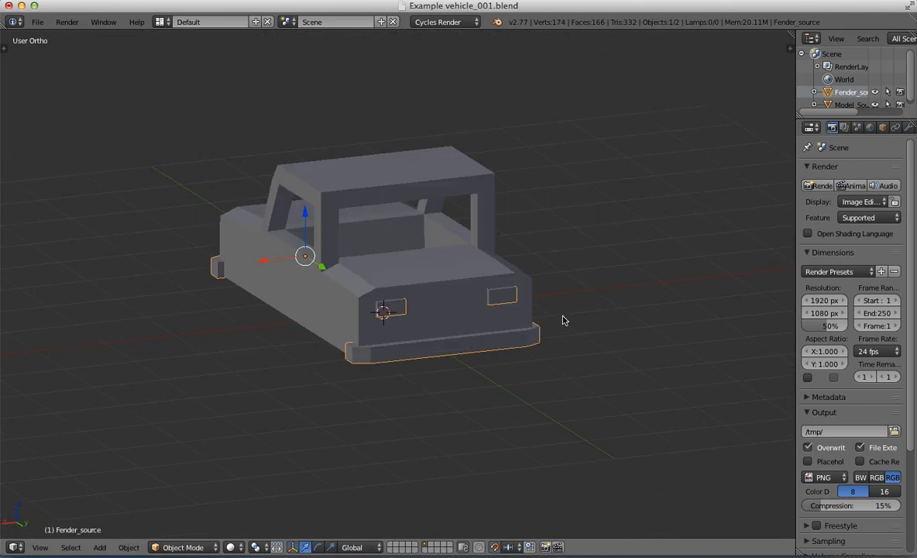
middle_drag(410, 314, 659, 311)
scroll(482, 321, up, 3)
right_click(449, 353)
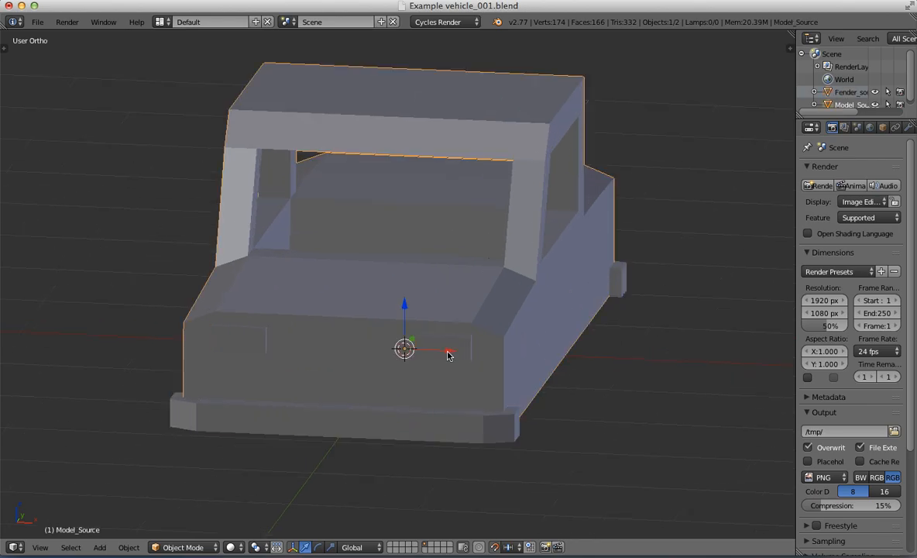
key(Tab)
key(KP_3)
shift+middle_drag(275, 322, 456, 326)
scroll(456, 326, up, 2)
key(z)
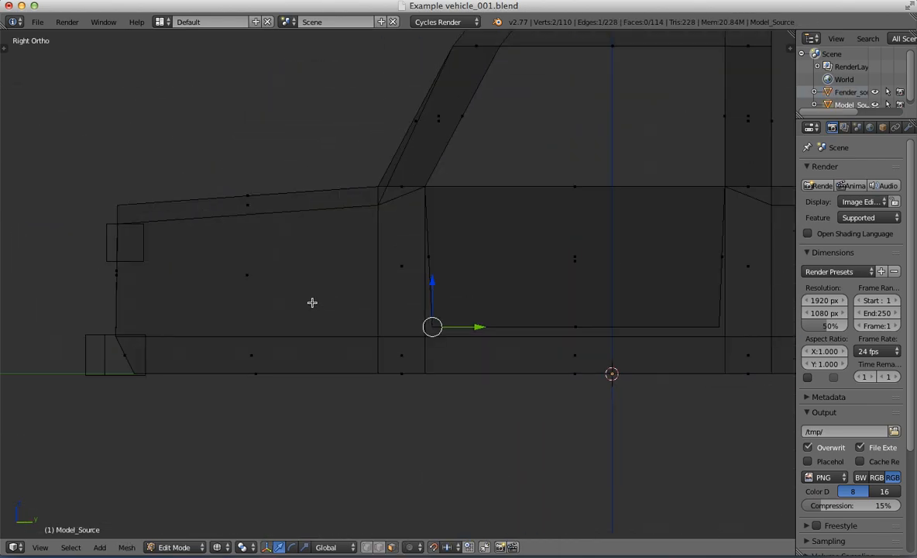
key(Tab)
Step: In the Fender_source mesh, select both complete front headlight blocks and lower them slightly along Z
shift+middle_drag(311, 290, 590, 324)
right_click(381, 287)
key(Tab)
scroll(421, 325, up, 5)
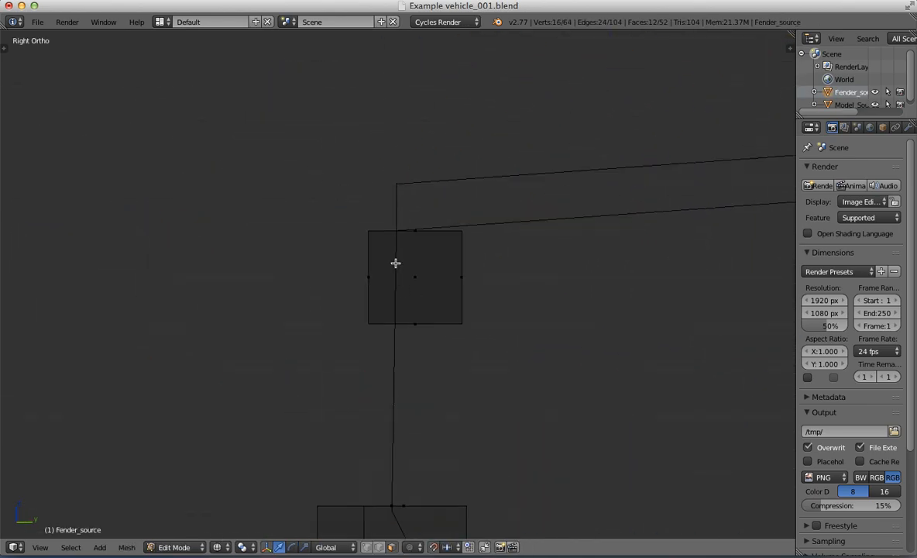
key(ctrl+l)
middle_drag(360, 249, 501, 322)
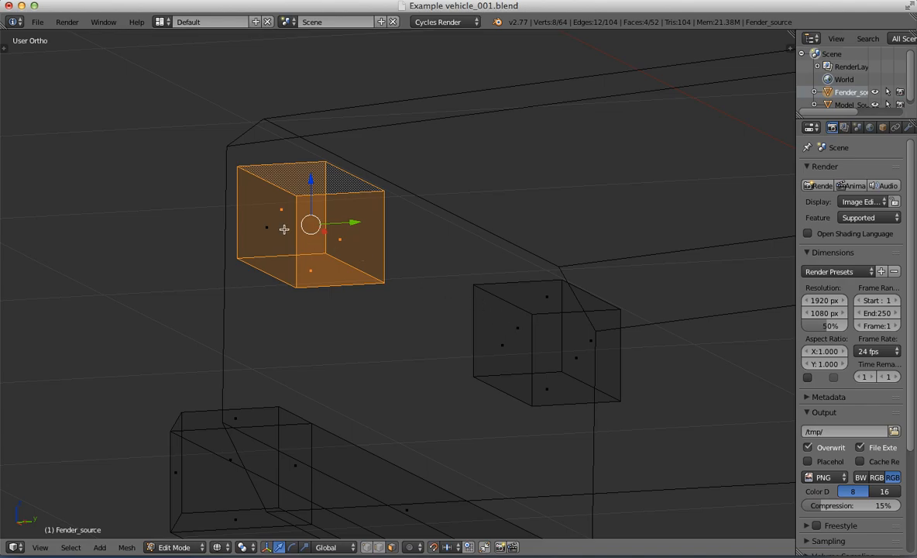
key(l)
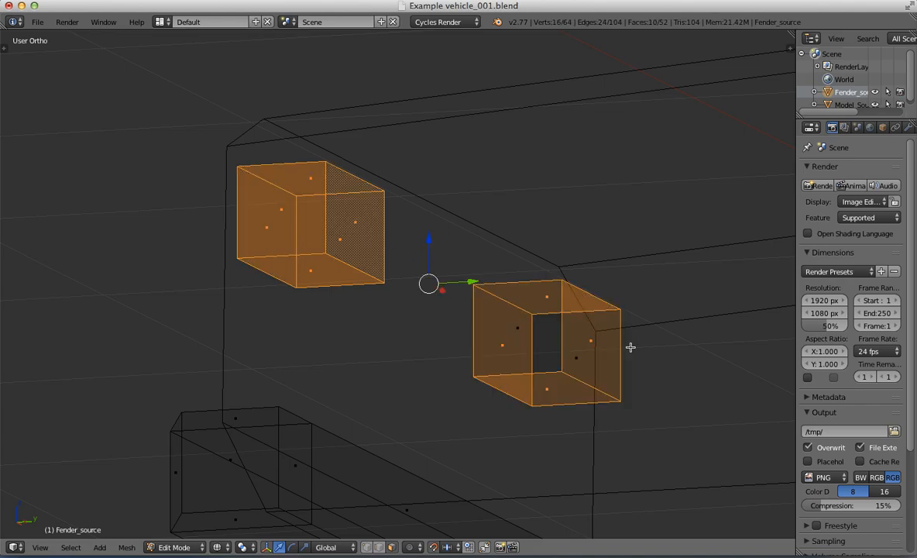
alt+shift+right_click(577, 314)
alt+shift+right_click(576, 317)
key(KP_3)
scroll(526, 344, down, 5)
scroll(526, 344, up, 4)
drag(411, 235, 416, 279)
key(KP_1)
scroll(464, 286, down, 4)
key(z)
scroll(497, 296, down, 3)
middle_drag(509, 298, 424, 317)
key(Tab)
Step: Try to raise the Fender_source object along Z and undo the move
key(KP_3)
scroll(465, 318, down, 5)
scroll(504, 298, up, 3)
shift+middle_drag(516, 286, 345, 322)
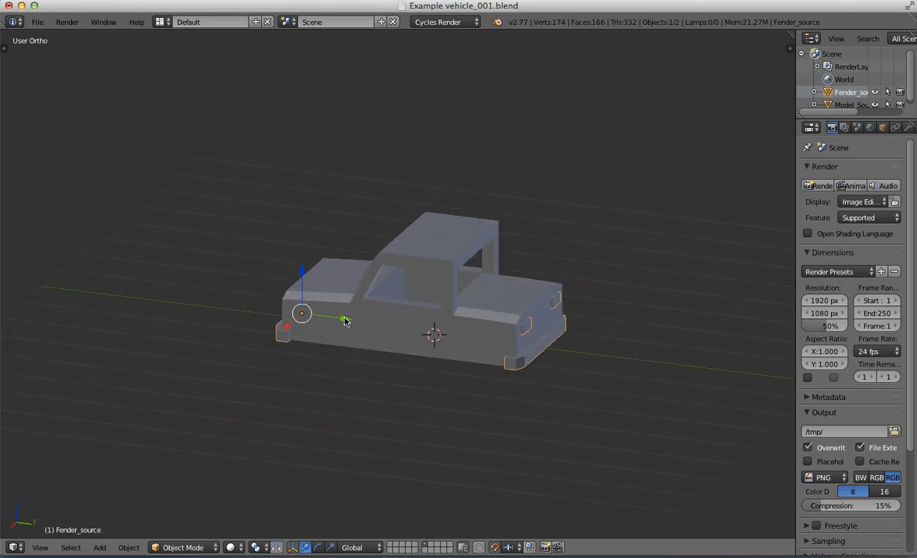
drag(302, 277, 303, 172)
key(ctrl+z)
Step: Add a cube mesh at the vehicle's origin
middle_drag(394, 326, 444, 322)
key(KP_3)
scroll(504, 299, up, 2)
shift+middle_drag(518, 287, 368, 267)
mouse_move(368, 267)
middle_down()
mouse_move(464, 326)
mouse_move(527, 305)
mouse_move(399, 327)
mouse_move(487, 295)
middle_up()
key(KP_3)
key(z)
key(z)
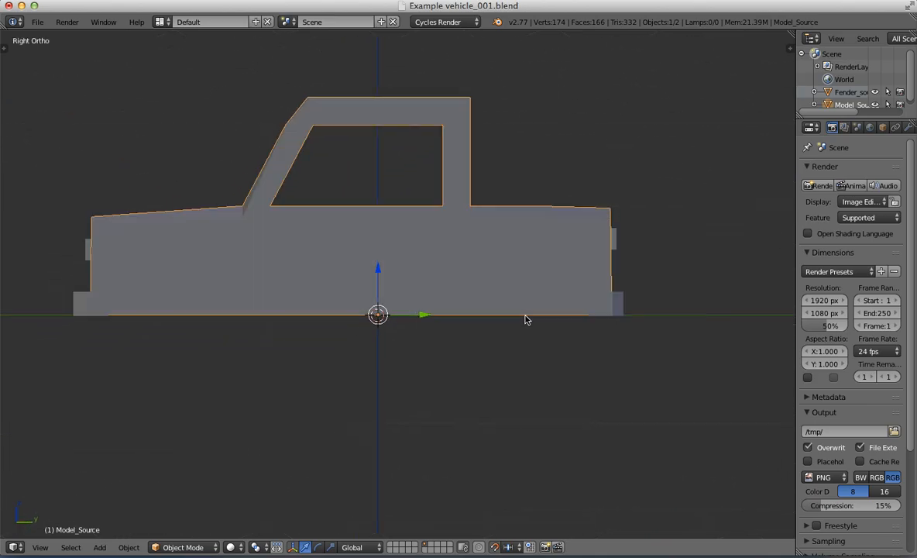
key(shift+a)
mouse_move(490, 296)
click(533, 311)
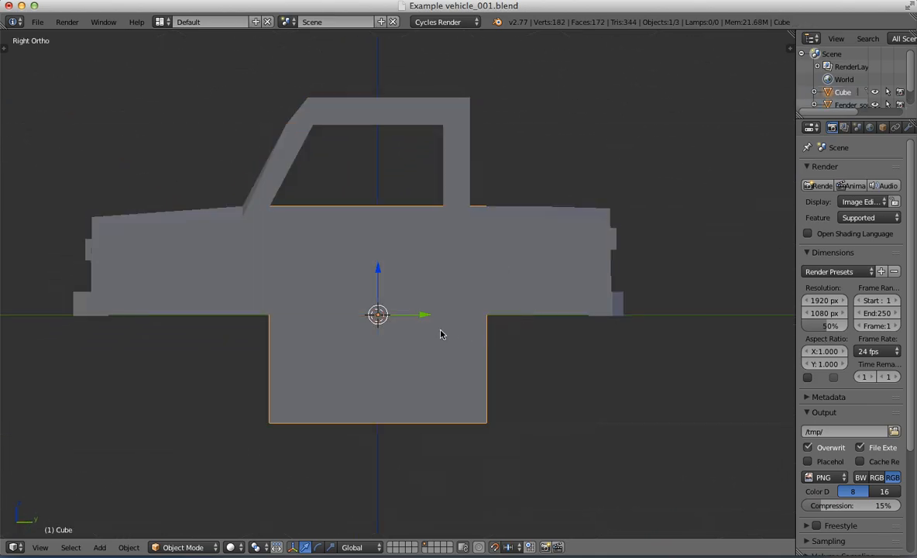
Step: Move the cube along Y to the vehicle's rear underside, scale it by 0.1 and shrink it a bit further
key(g)
click(672, 299)
text(zs)
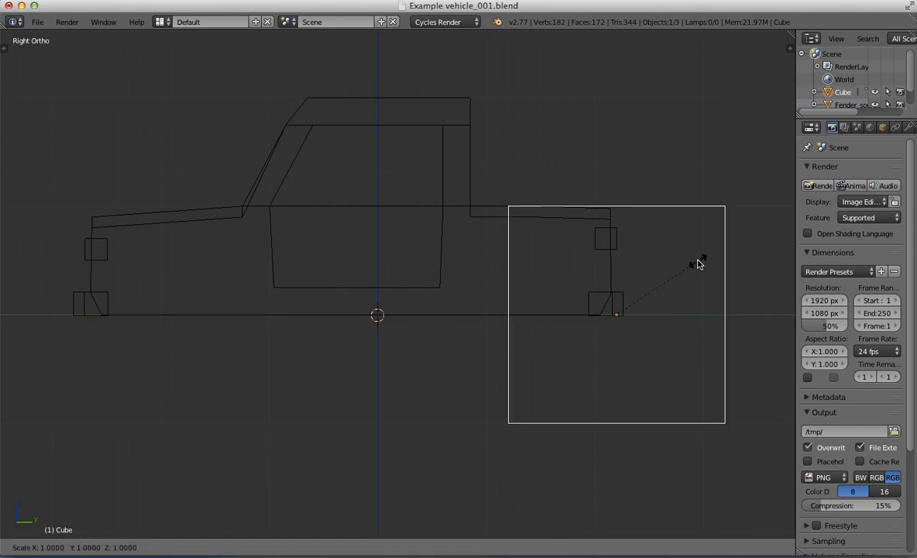
text(.1)
key(Return)
key(KP_Decimal)
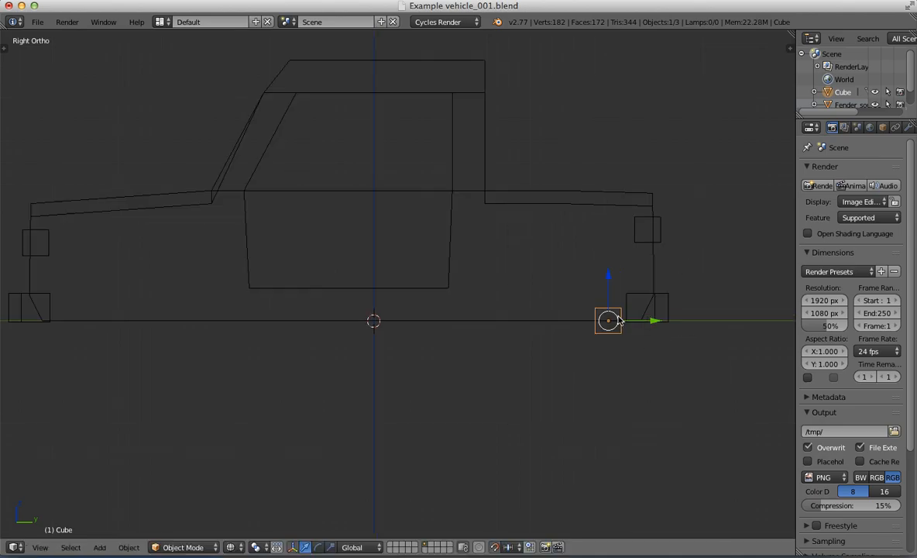
key(s)
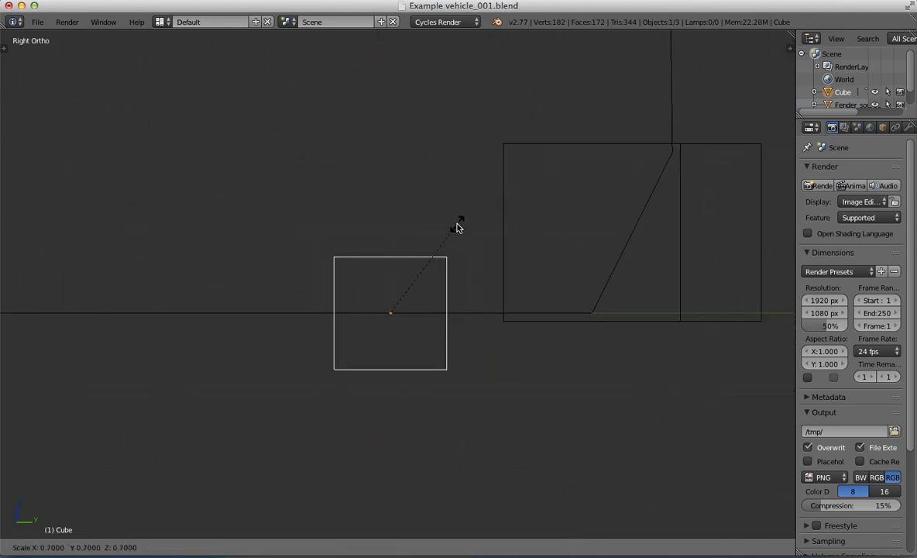
click(442, 236)
Step: Extend the cube's rear face along Y to the back of the rear fender, forming a long bar
click(390, 267)
drag(432, 314, 567, 291)
key(Tab)
scroll(376, 321, down, 7)
key(Tab)
drag(409, 293, 364, 294)
scroll(391, 280, up, 5)
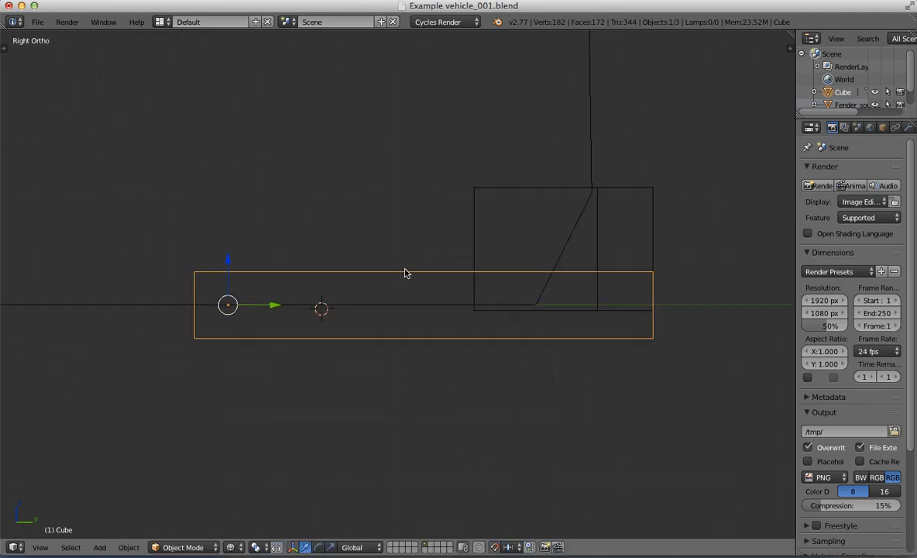
Step: Raise the bar slightly along Z and rotate it 5 degrees in side view so its rear end tilts downward
shift+middle_drag(404, 270, 394, 232)
scroll(341, 266, up, 2)
drag(144, 208, 150, 170)
key(r)
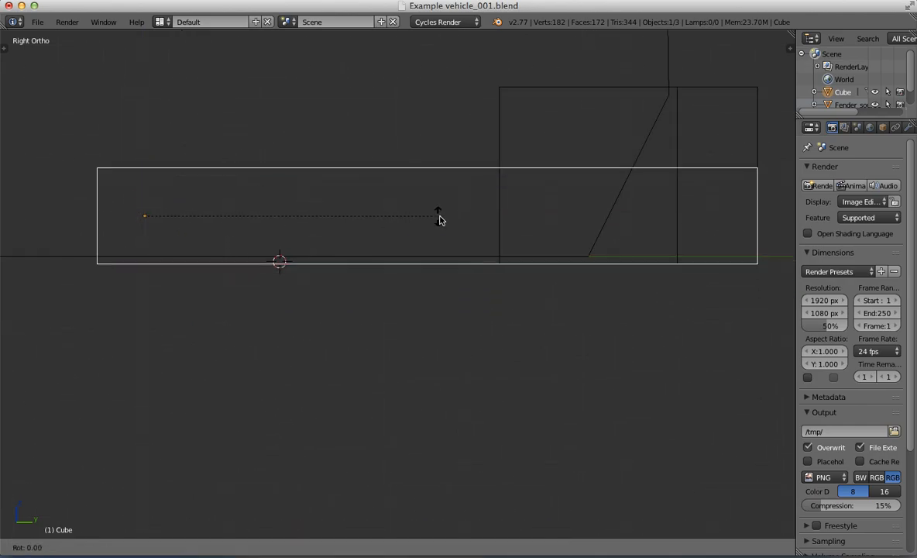
click(507, 275)
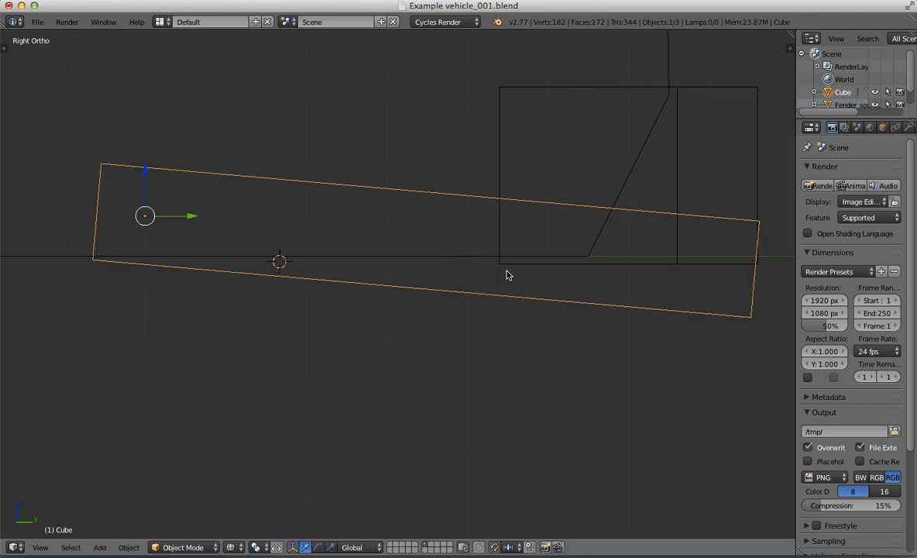
drag(145, 172, 147, 172)
scroll(473, 300, down, 6)
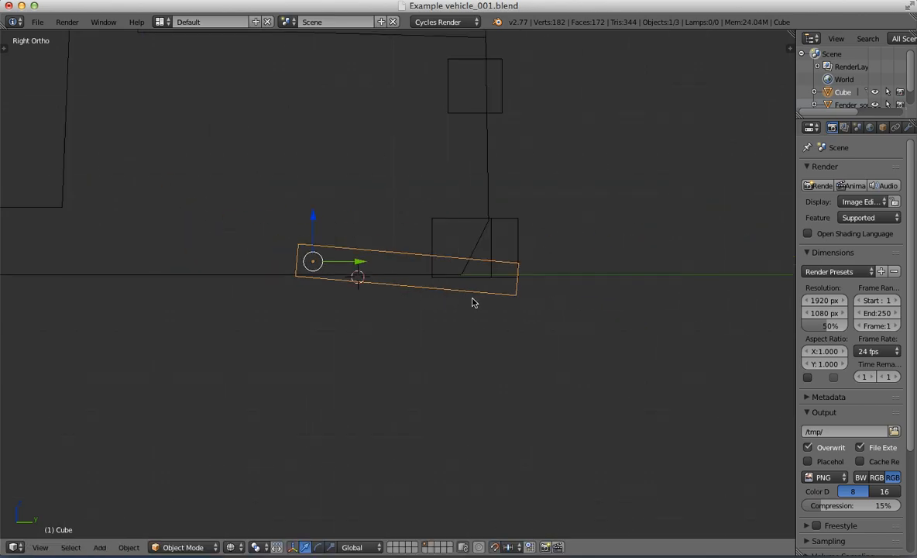
Step: Move the bar along X toward one side of the vehicle's rear and enlarge it slightly
key(z)
mouse_move(473, 299)
middle_down()
mouse_move(412, 305)
mouse_move(389, 324)
middle_up()
scroll(389, 324, down, 5)
key(ctrl+KP_1)
scroll(391, 323, up, 5)
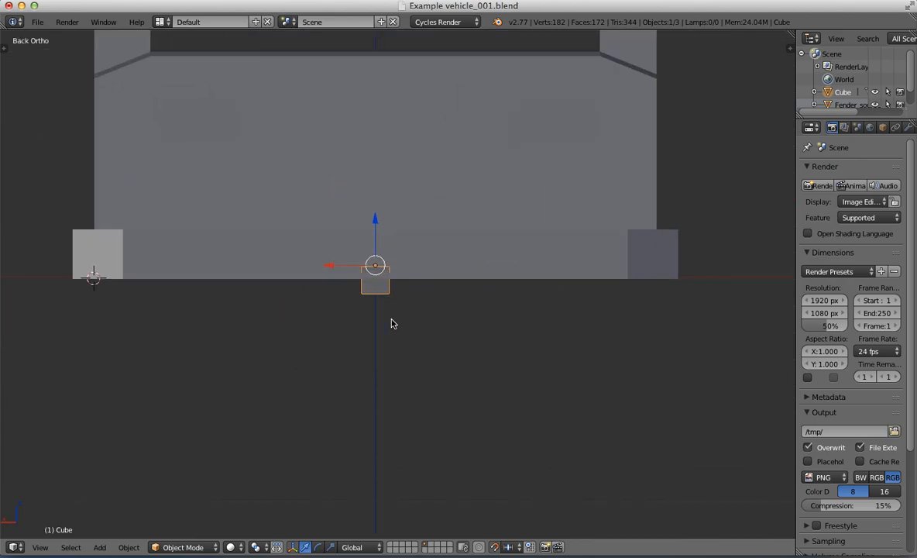
drag(319, 267, 521, 267)
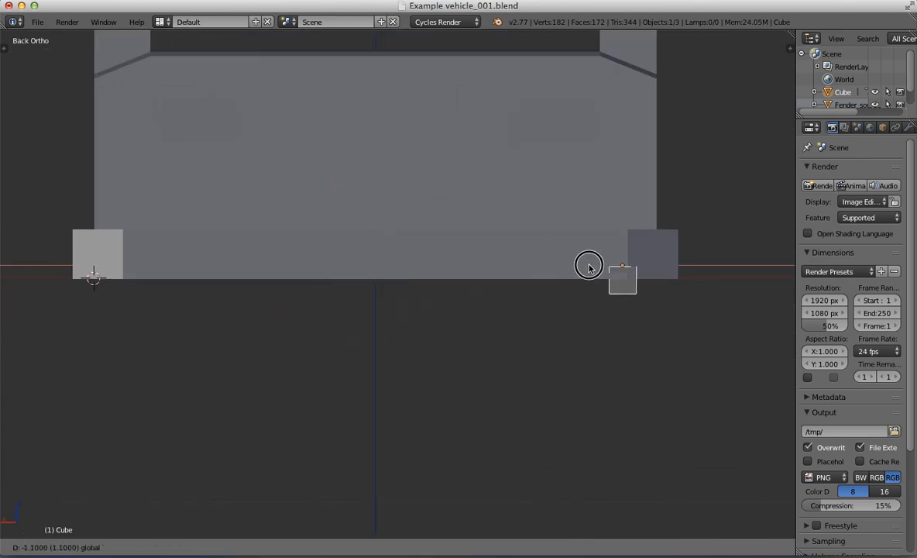
key(s)
click(657, 295)
middle_drag(519, 300, 583, 340)
scroll(584, 340, down, 3)
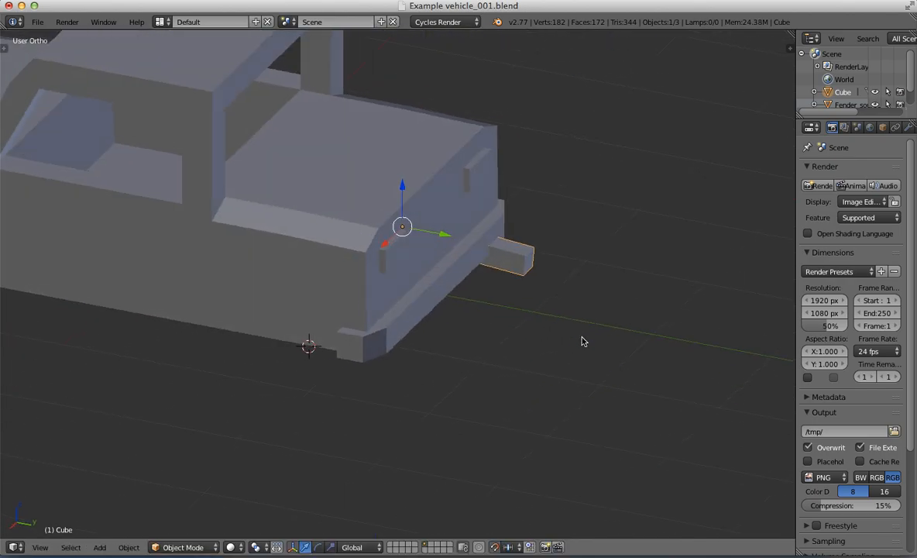
Step: Slide the bar forward along Y so only its tip protrudes behind the rear fender
key(KP_3)
scroll(596, 300, up, 2)
drag(385, 268, 340, 268)
middle_drag(442, 242, 414, 335)
scroll(326, 277, down, 7)
Step: Join the tilted bar with the Fender_source object
right_click(450, 297)
key(KP_3)
scroll(414, 335, up, 2)
shift+middle_drag(353, 256, 460, 274)
right_click(539, 292)
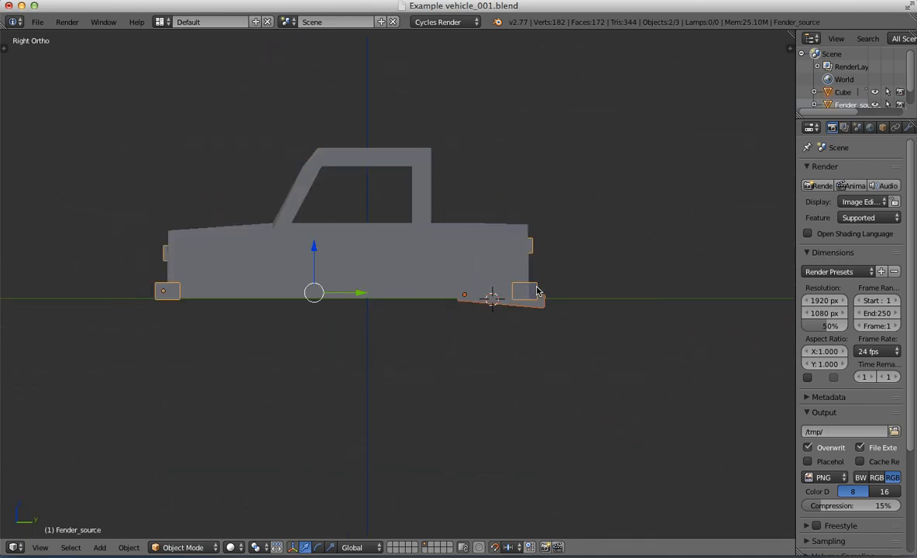
middle_drag(487, 445, 461, 283)
scroll(597, 332, down, 4)
key(KP_3)
scroll(391, 326, up, 3)
scroll(391, 326, up, 1)
Step: In the Model_Source mesh, select all underside faces and lower them slightly along Z
right_click(459, 295)
key(Tab)
scroll(454, 324, up, 3)
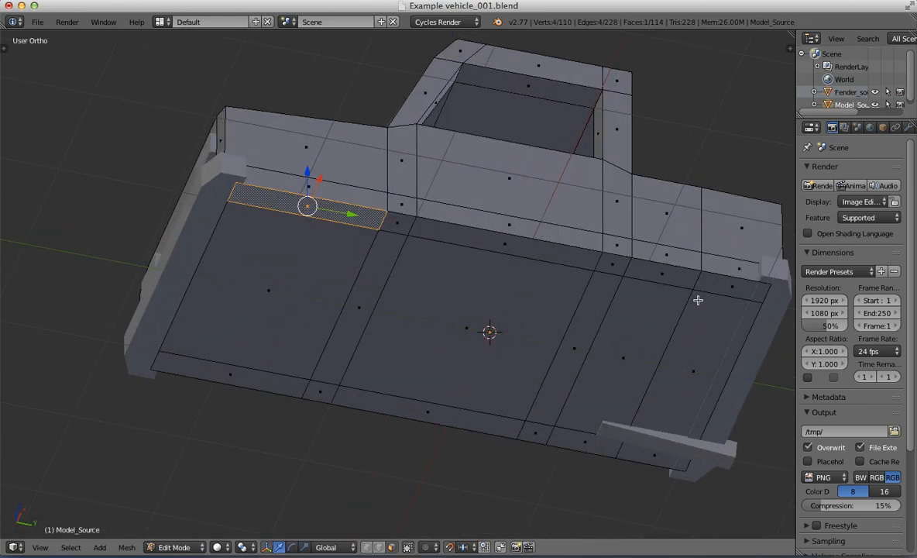
ctrl+right_click(698, 300)
ctrl+right_click(643, 455)
ctrl+right_click(270, 345)
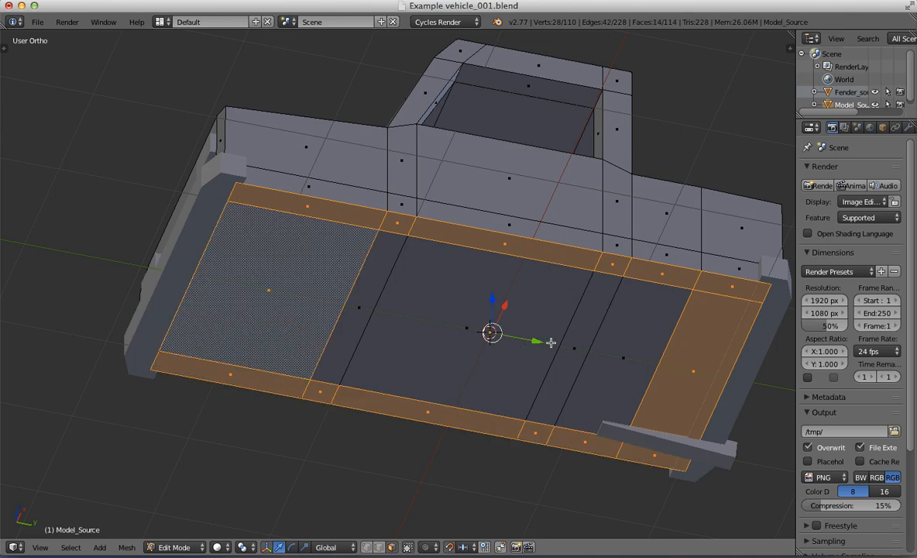
ctrl+right_click(604, 333)
key(KP_3)
scroll(532, 378, down, 4)
scroll(532, 378, up, 4)
key(z)
drag(498, 282, 498, 299)
key(z)
scroll(447, 281, down, 3)
middle_drag(438, 278, 481, 307)
key(Tab)
Step: Lower the Fender_source object along Z until the fenders' bottoms line up with the body's underside
right_click(355, 338)
key(KP_3)
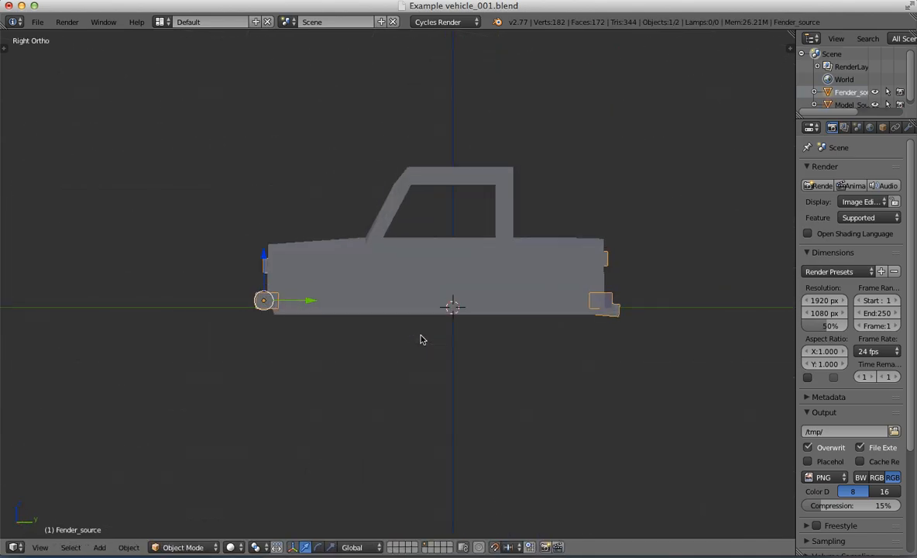
scroll(480, 292, up, 3)
key(z)
key(Tab)
key(Tab)
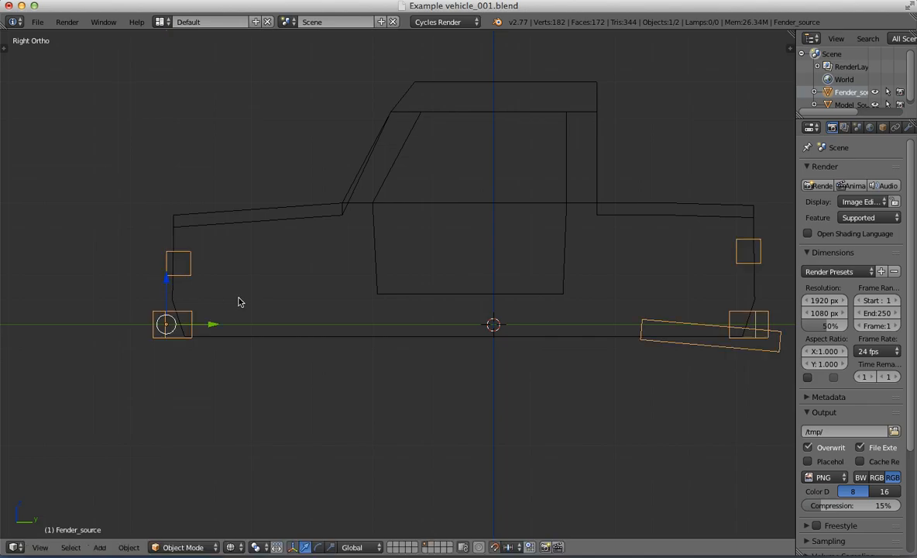
middle_drag(240, 301, 379, 322)
scroll(401, 310, down, 3)
key(z)
middle_drag(436, 333, 376, 307)
Step: Undo the lowering of the body's underside faces and of the Fender_source object
key(KP_3)
key(Tab)
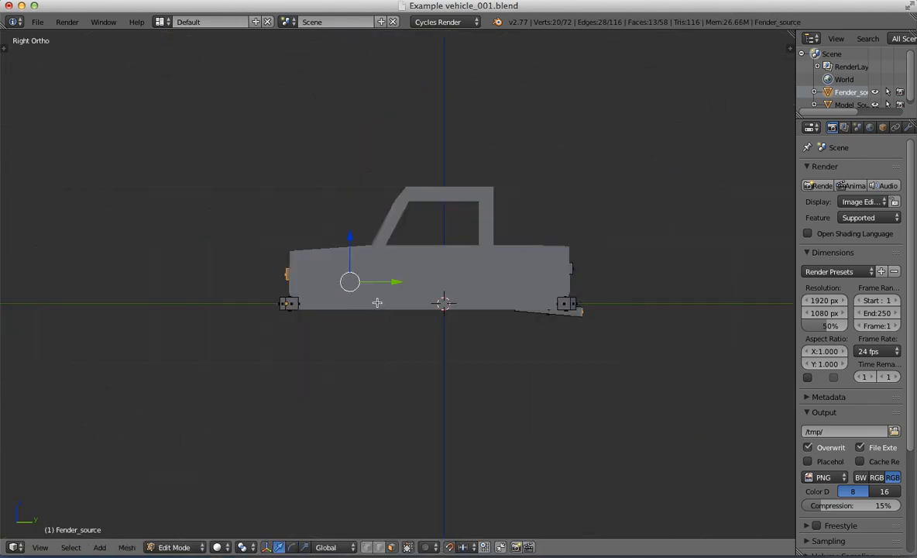
key(Tab)
right_click(376, 303)
key(Tab)
middle_drag(377, 302, 500, 322)
key(Tab)
key(KP_3)
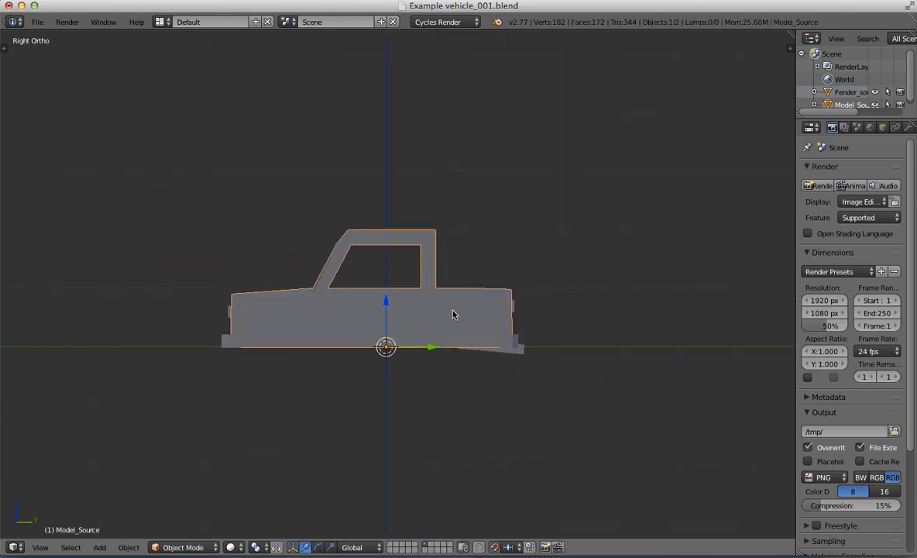
Step: Switch to the desktop, open Example_Texture.png, enlarge its window and zoom in to examine the colour swatches, and close it
middle_drag(432, 299, 516, 313)
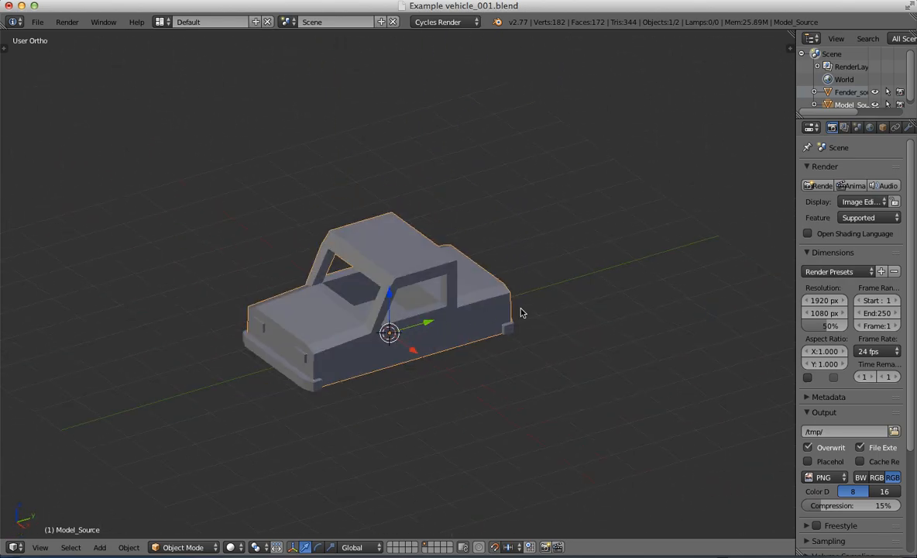
key(ctrl+Up)
click(690, 55)
click(591, 332)
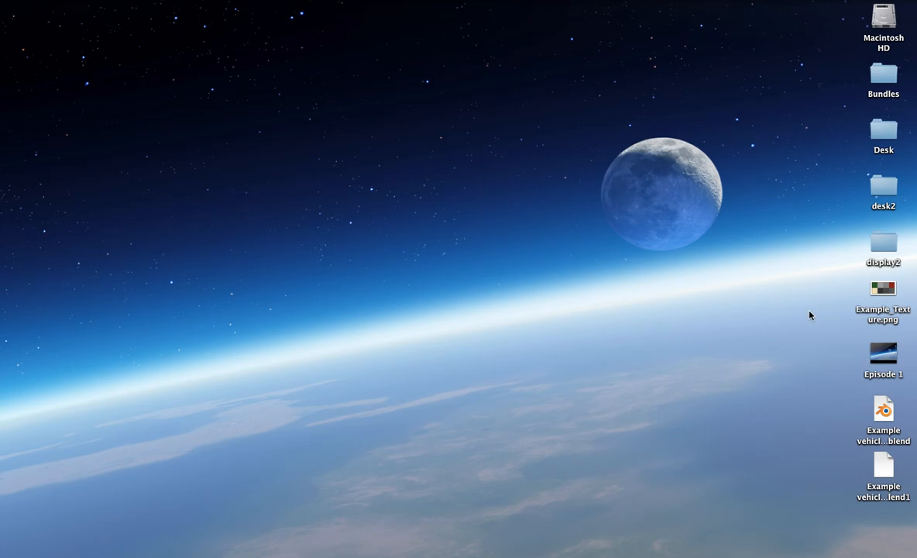
double_click(882, 288)
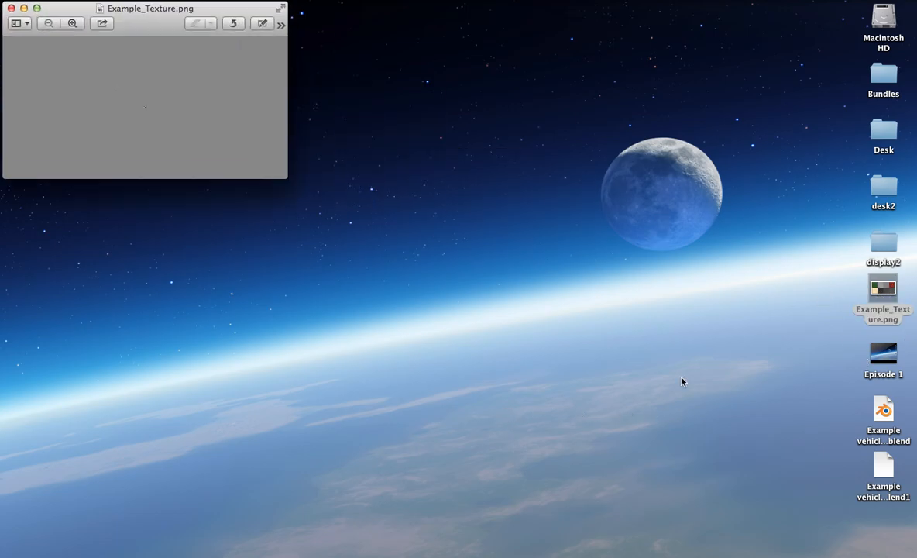
drag(287, 179, 762, 490)
key(super+plus)
key(super+plus)
key(super+plus)
key(super+plus)
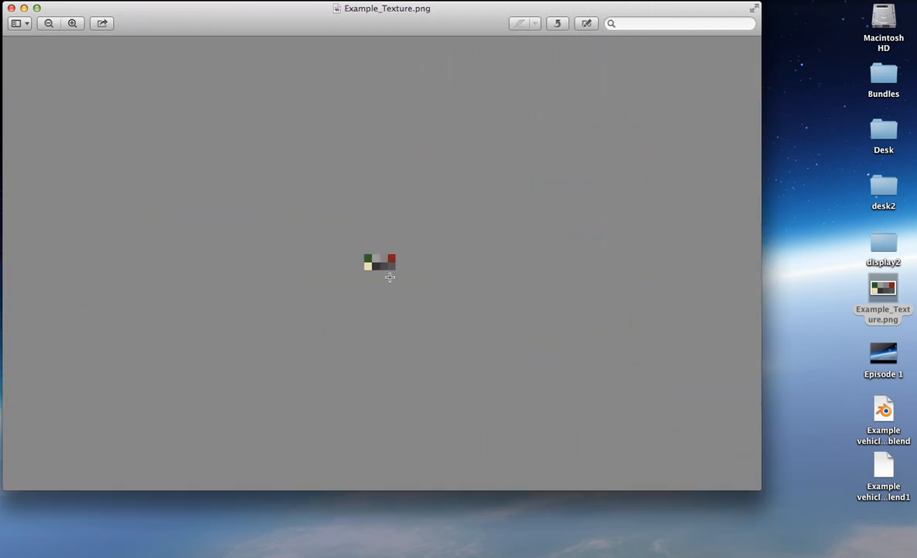
key(super+plus)
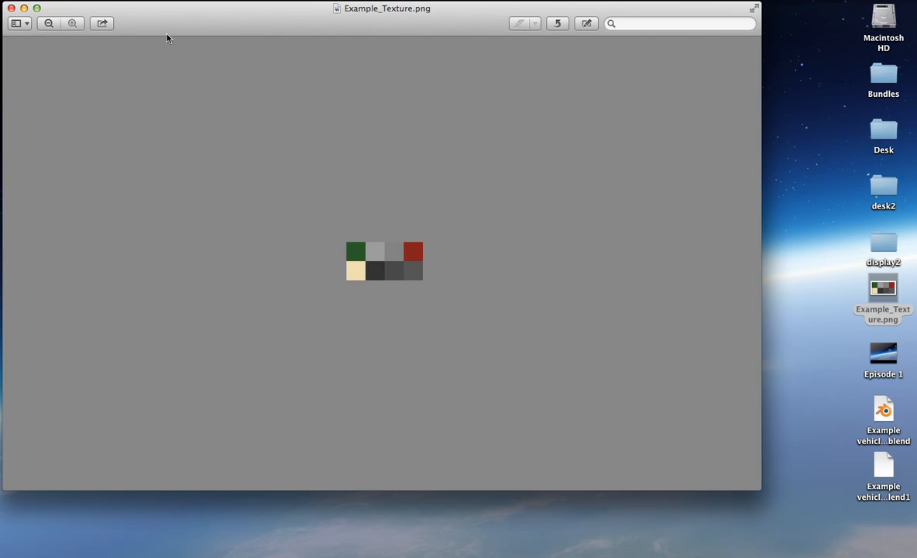
click(11, 8)
click(634, 316)
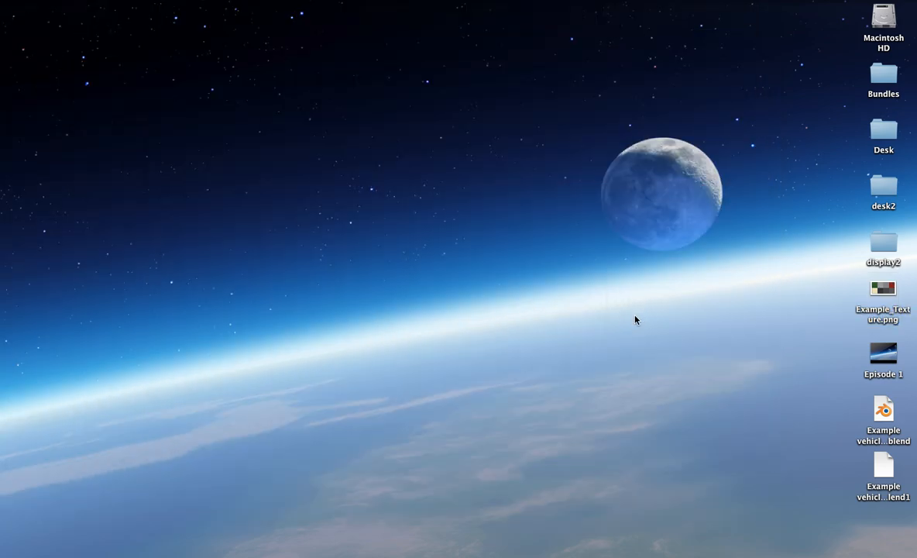
key(ctrl+Up)
click(268, 33)
key(ctrl+Up)
click(341, 31)
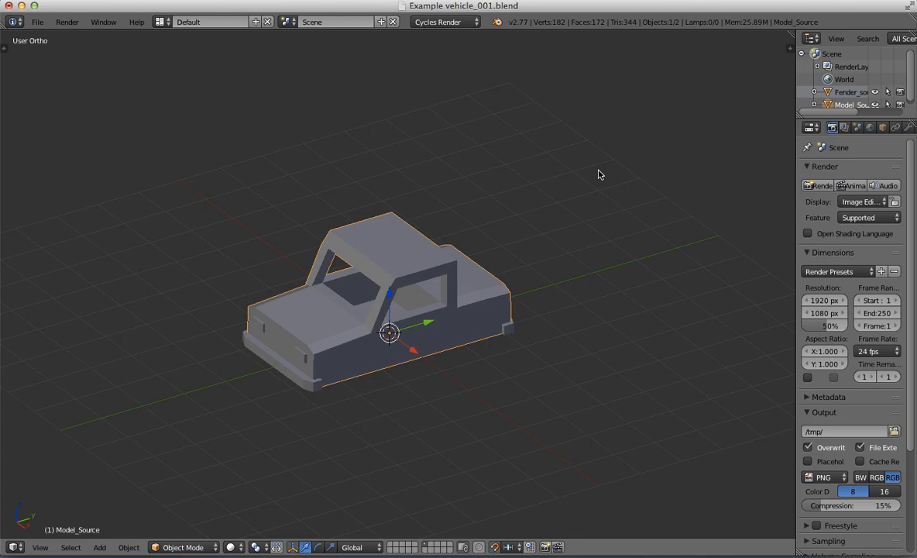
key(ctrl+Up)
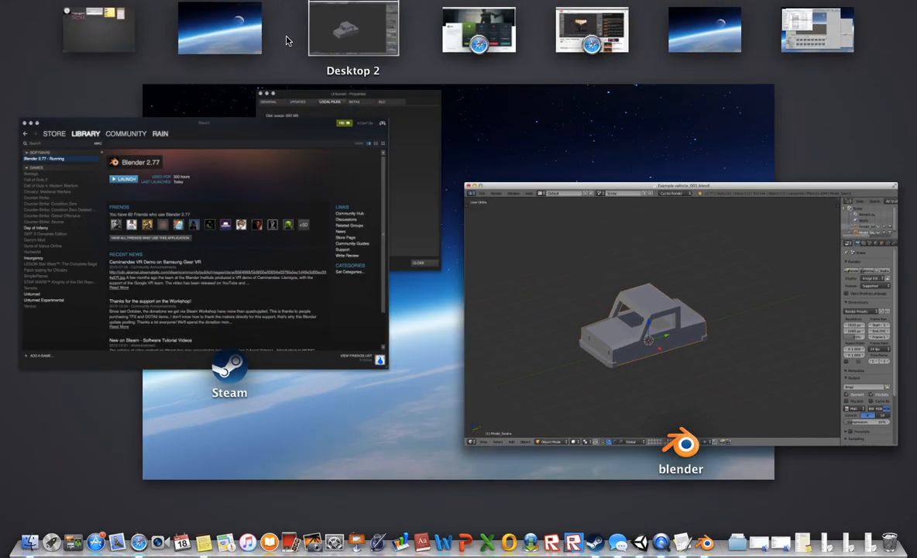
click(232, 29)
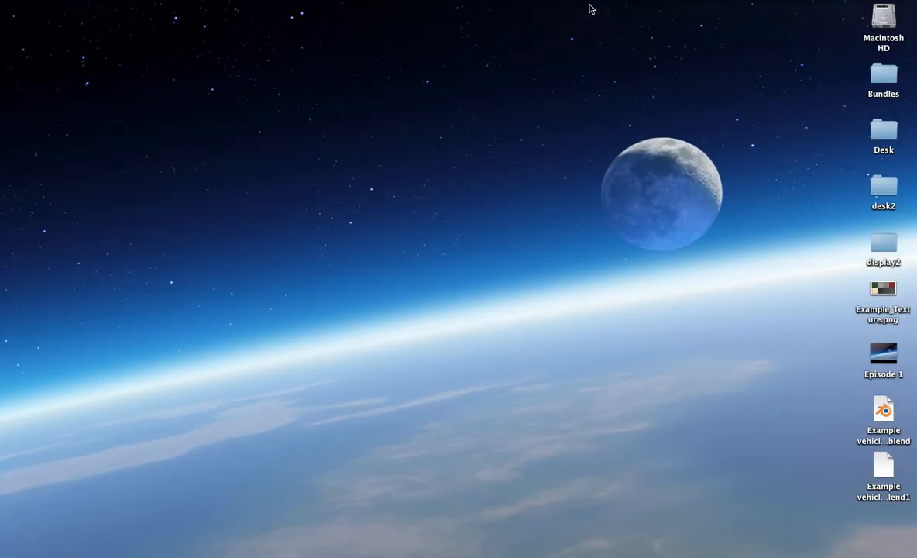